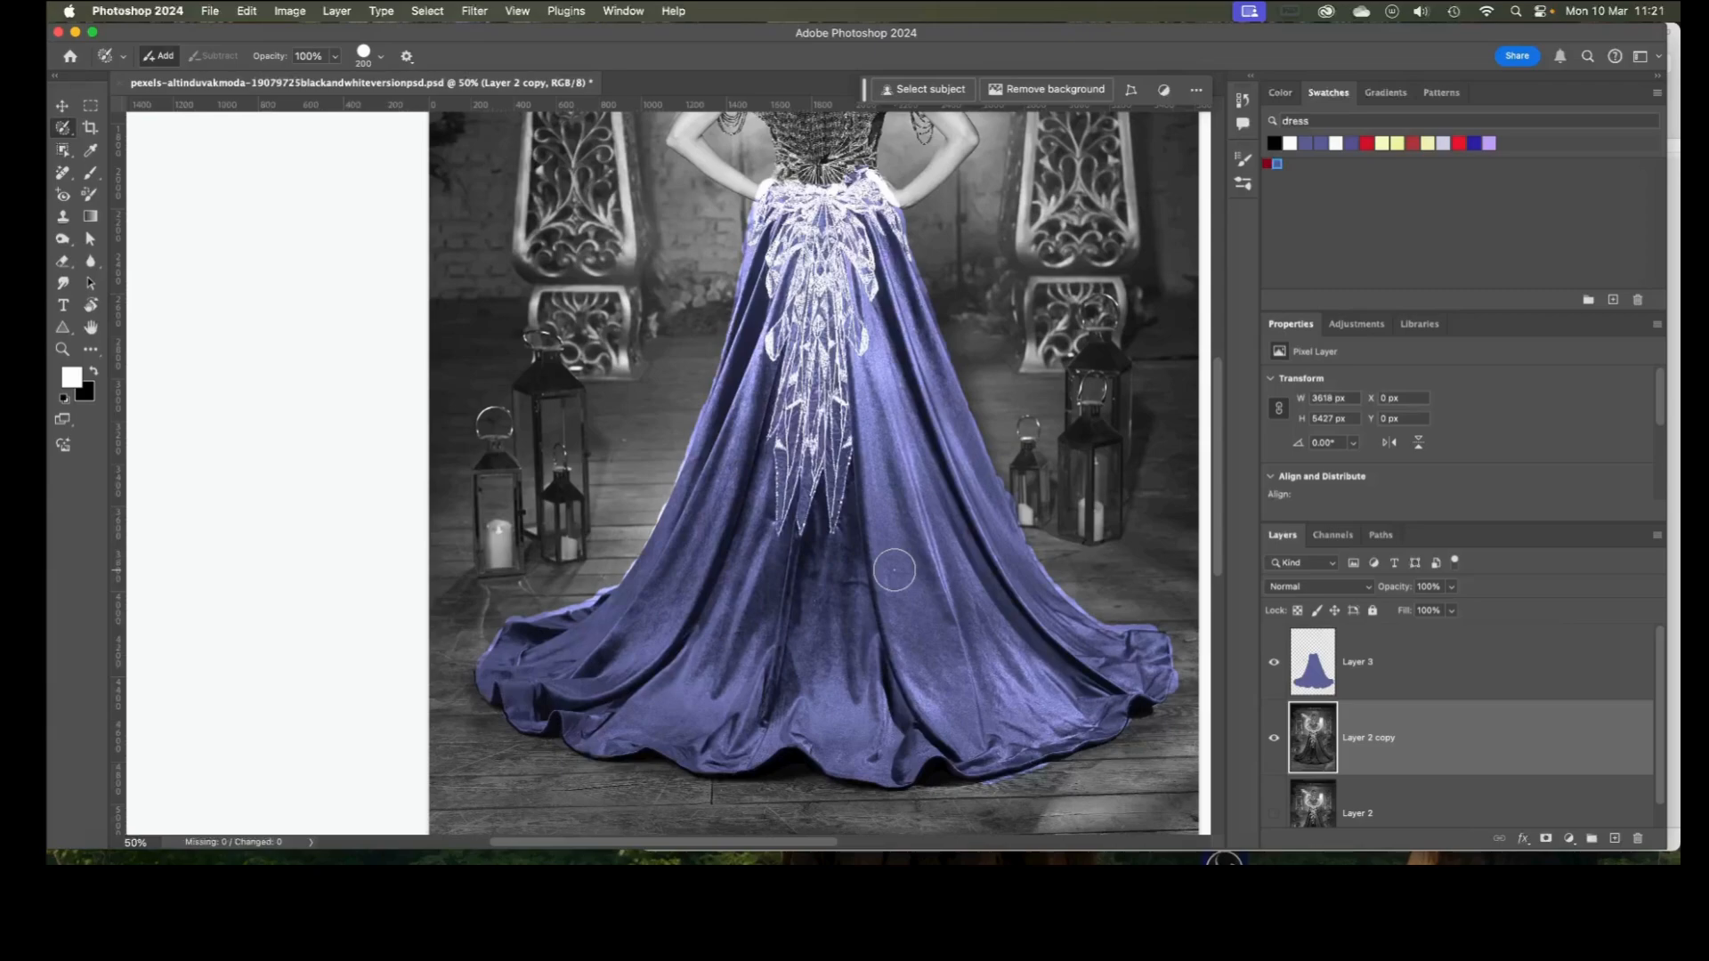
# - Examine the edges of Layer 3's blue colour along the skirt's left side and the train
pyautogui.click(1317, 683)
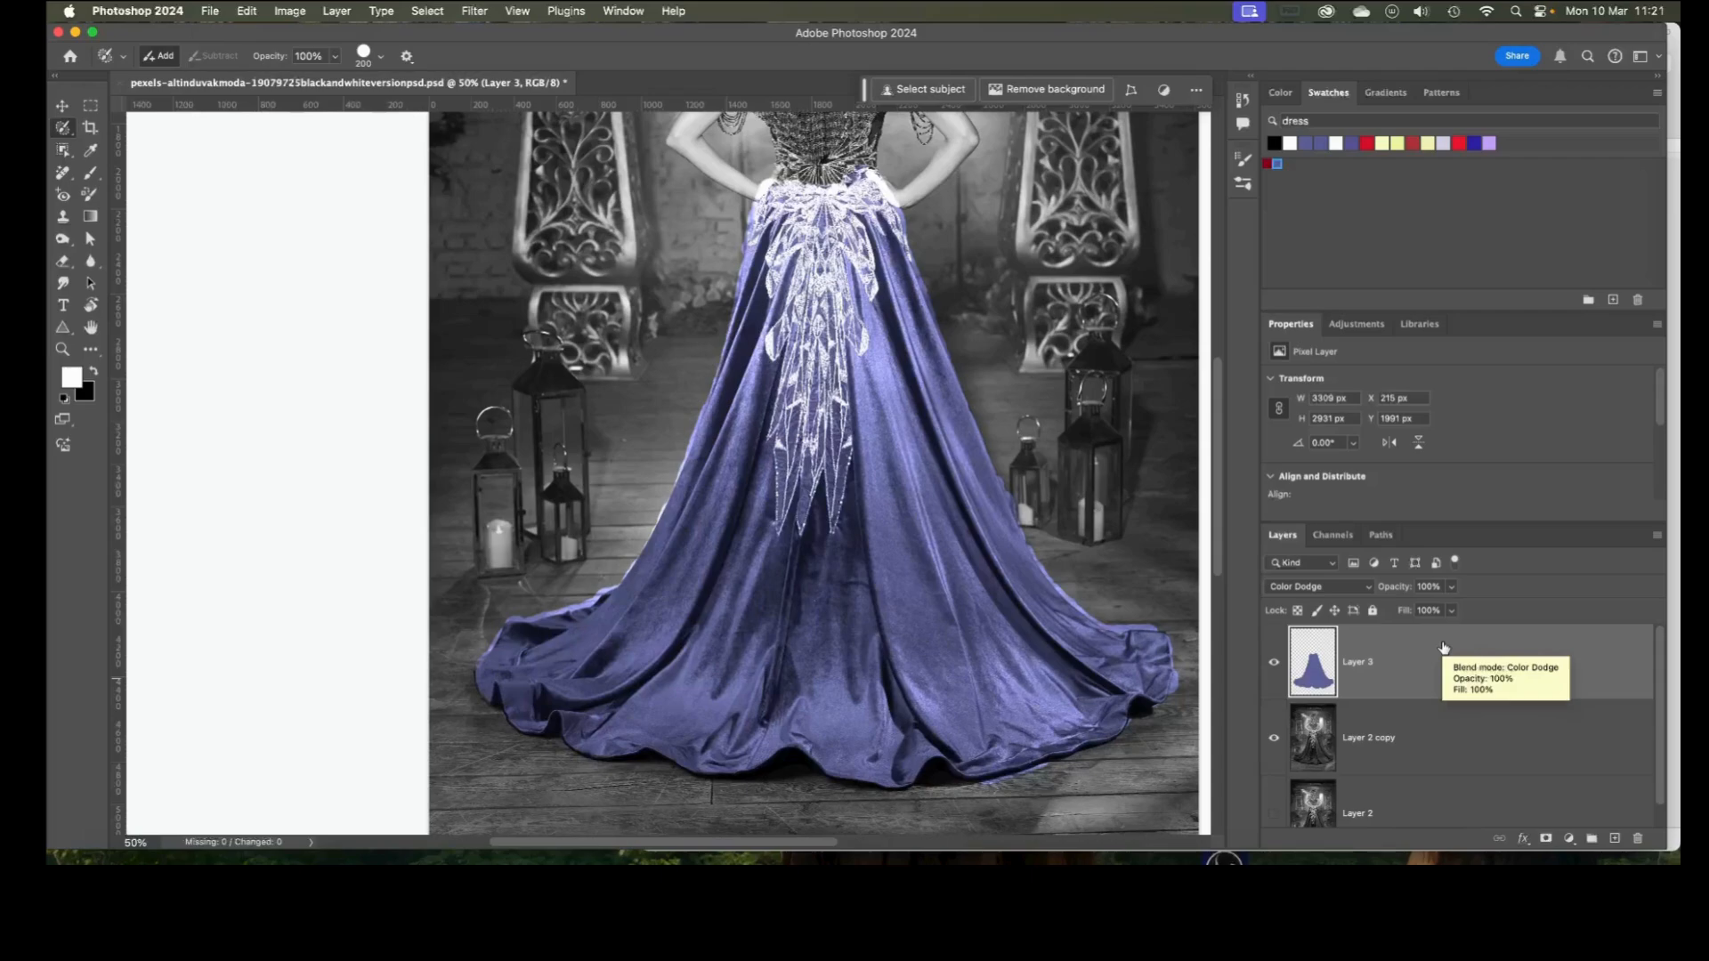
pyautogui.press('super+equal')
pyautogui.press('super+equal')
pyautogui.press('super+equal')
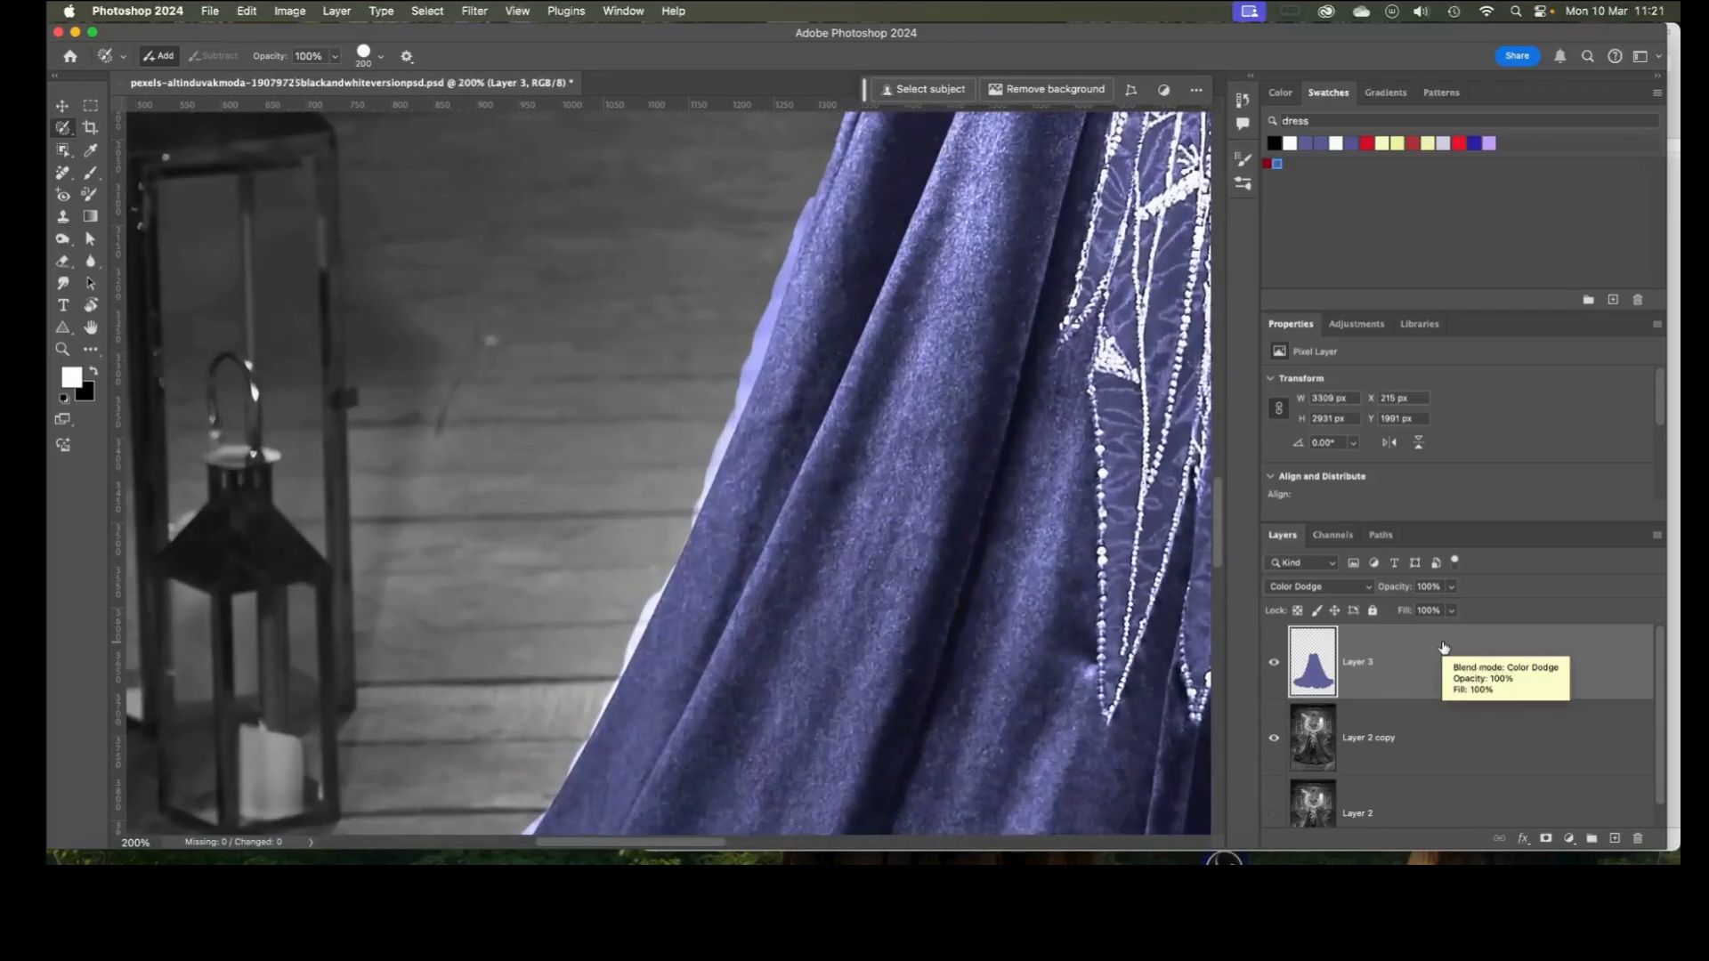
pyautogui.scroll(-5, 712, 382)
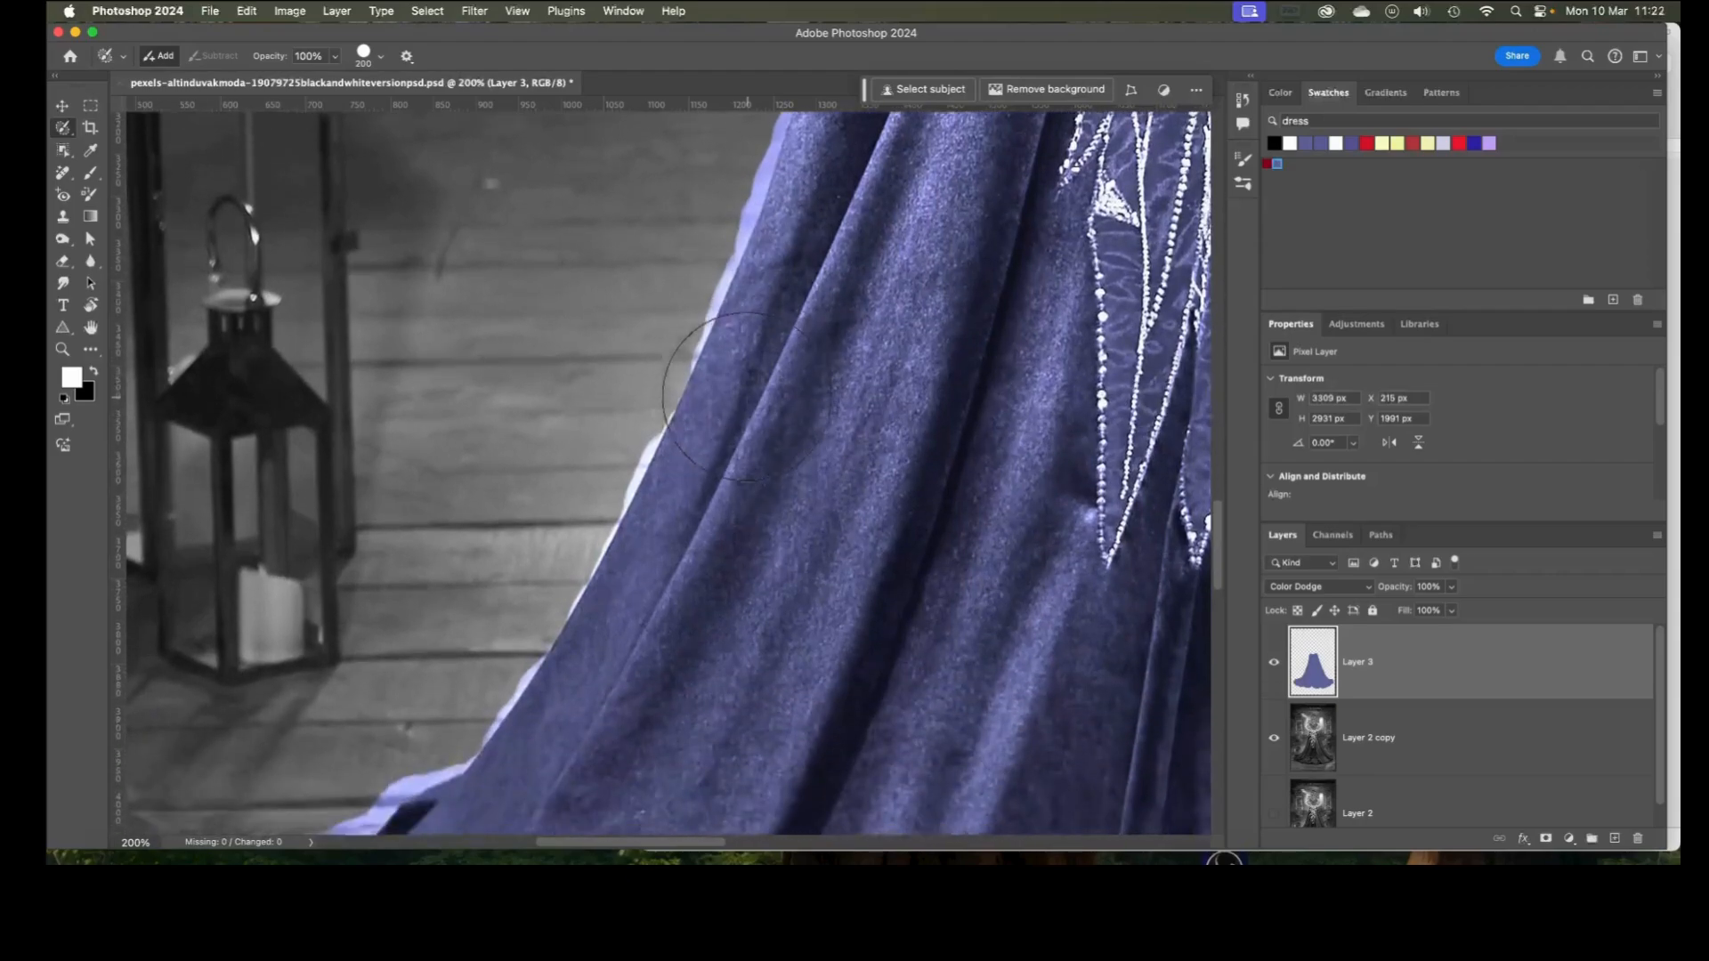
pyautogui.hscroll(-4, 747, 396)
pyautogui.scroll(-5, 747, 396)
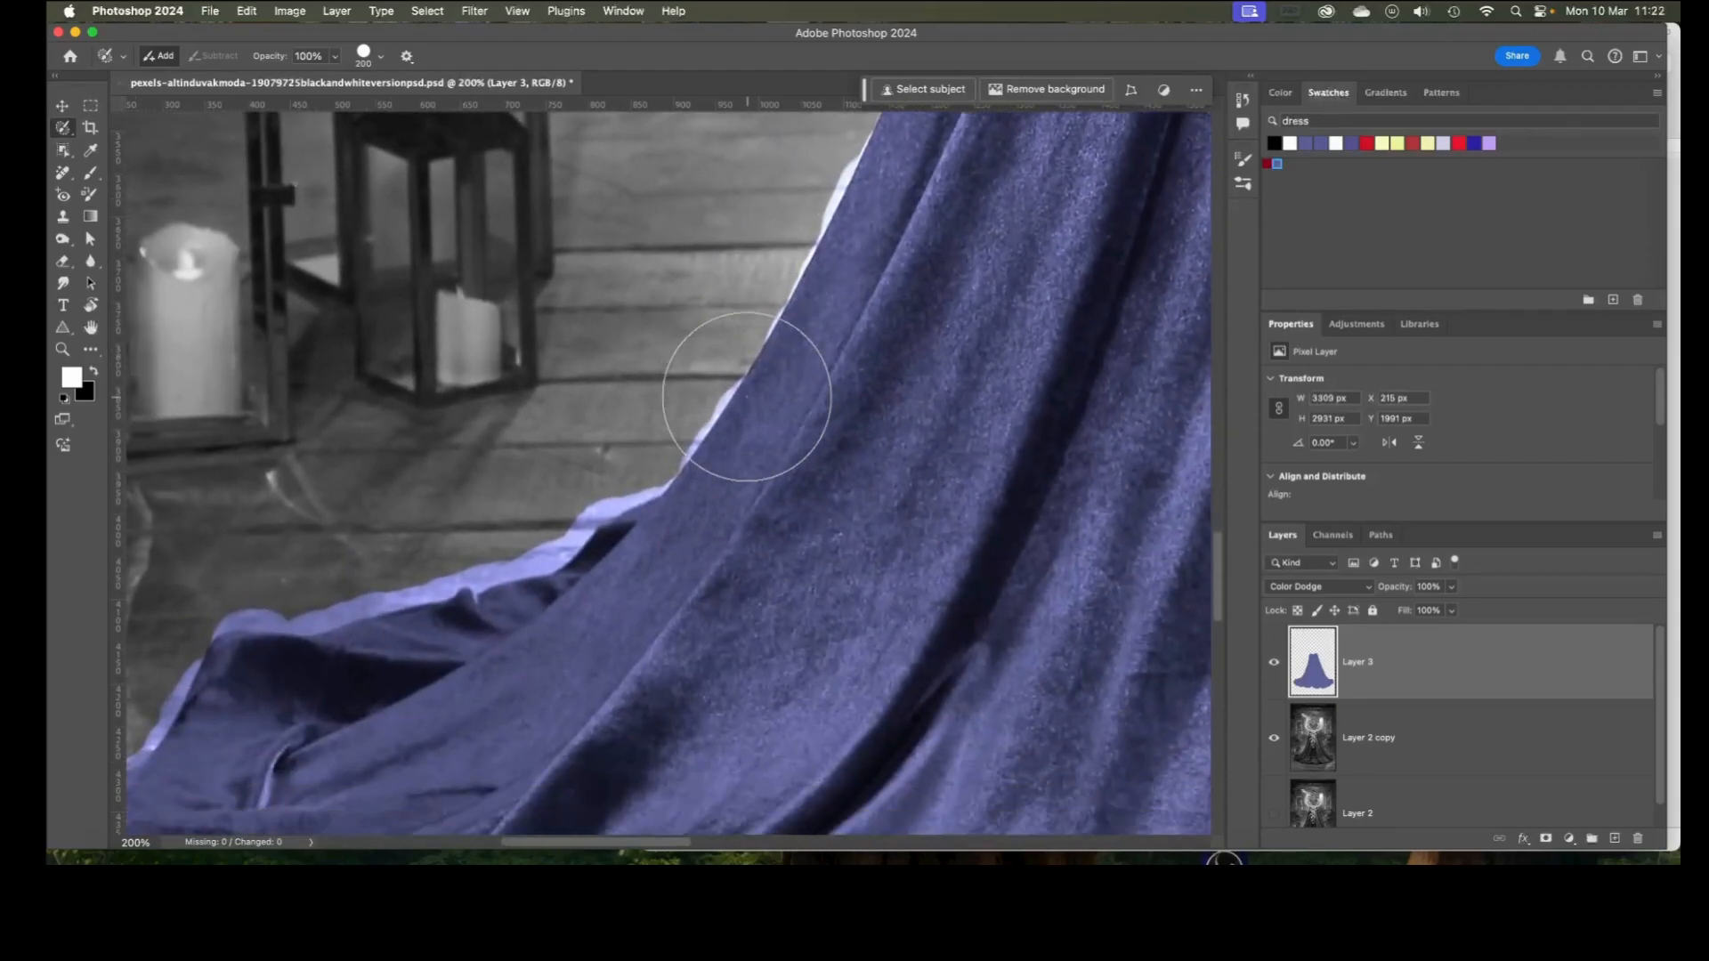
pyautogui.scroll(7, 747, 396)
pyautogui.hscroll(2, 747, 396)
pyautogui.scroll(4, 748, 394)
pyautogui.hscroll(3, 748, 394)
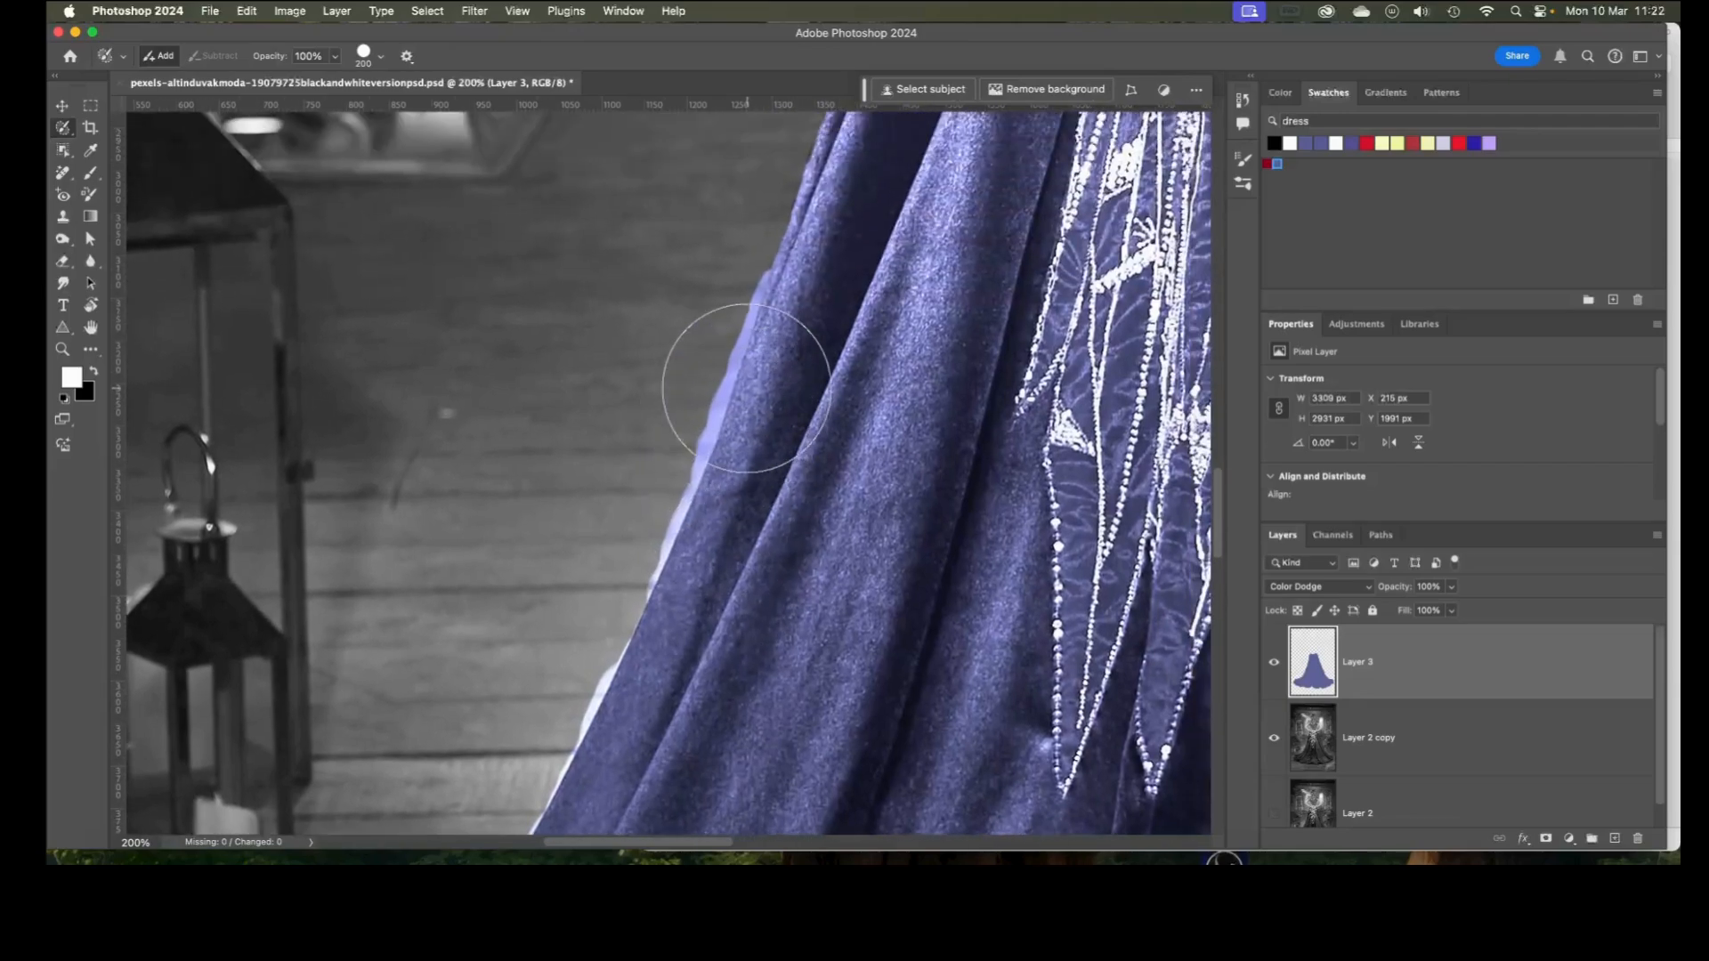
pyautogui.scroll(-8, 812, 515)
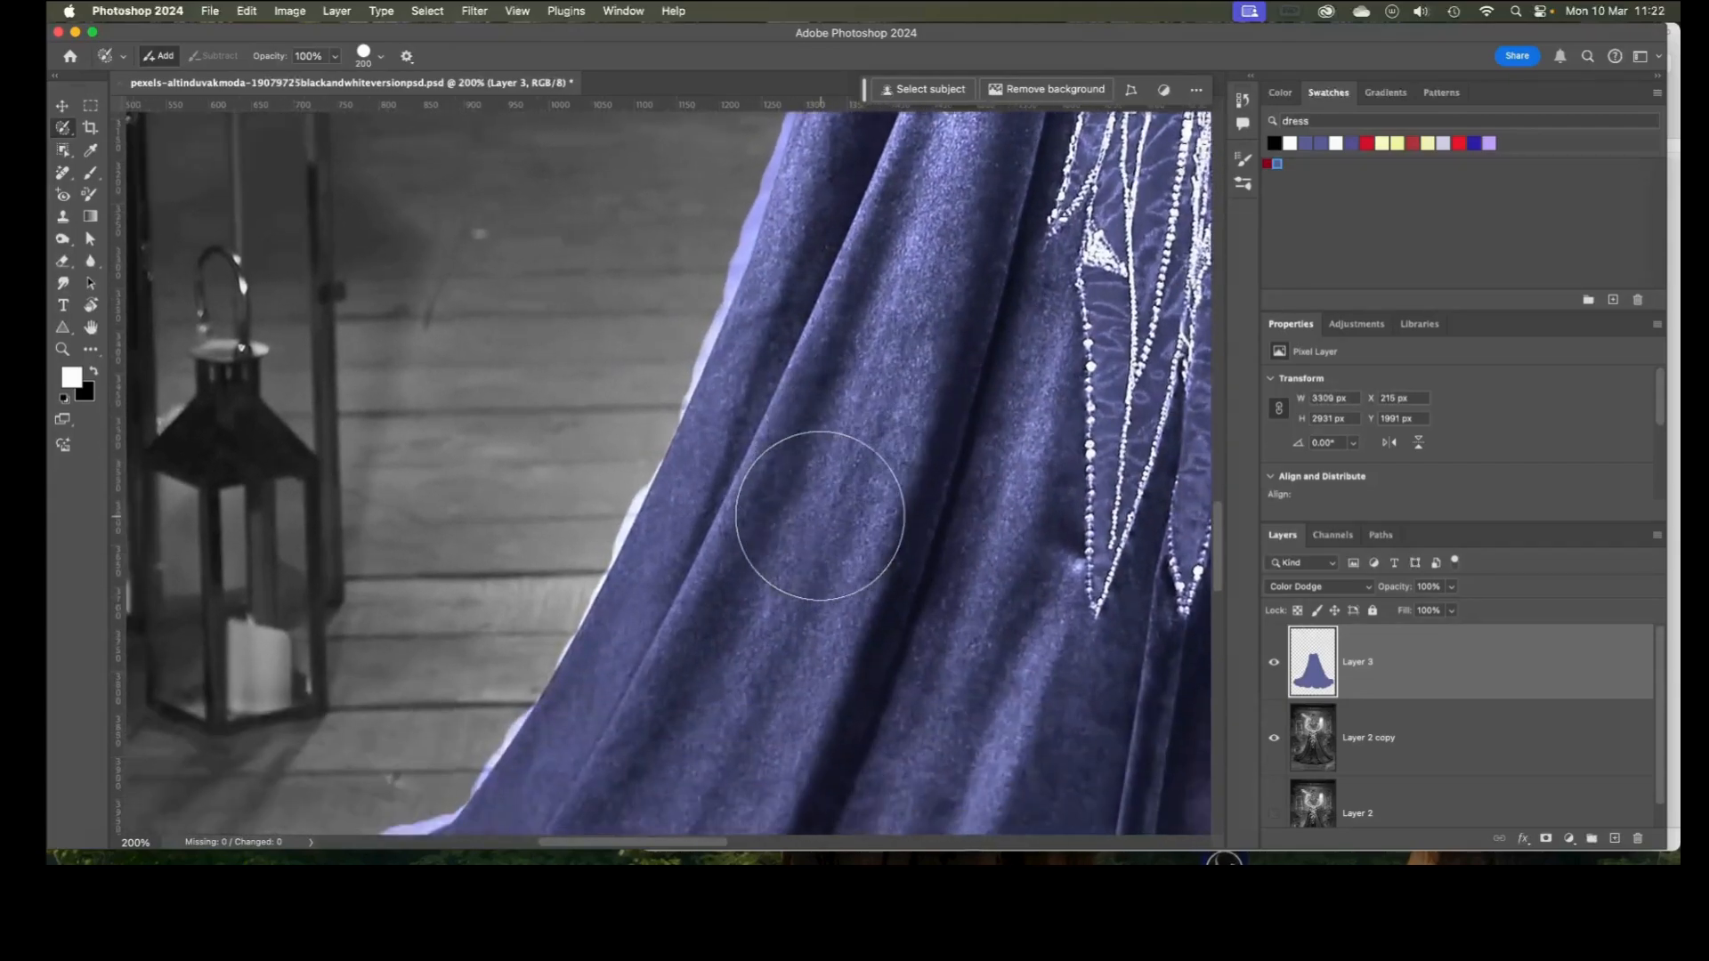
pyautogui.hscroll(-5, 812, 515)
pyautogui.scroll(3, 815, 516)
pyautogui.hscroll(-3, 815, 515)
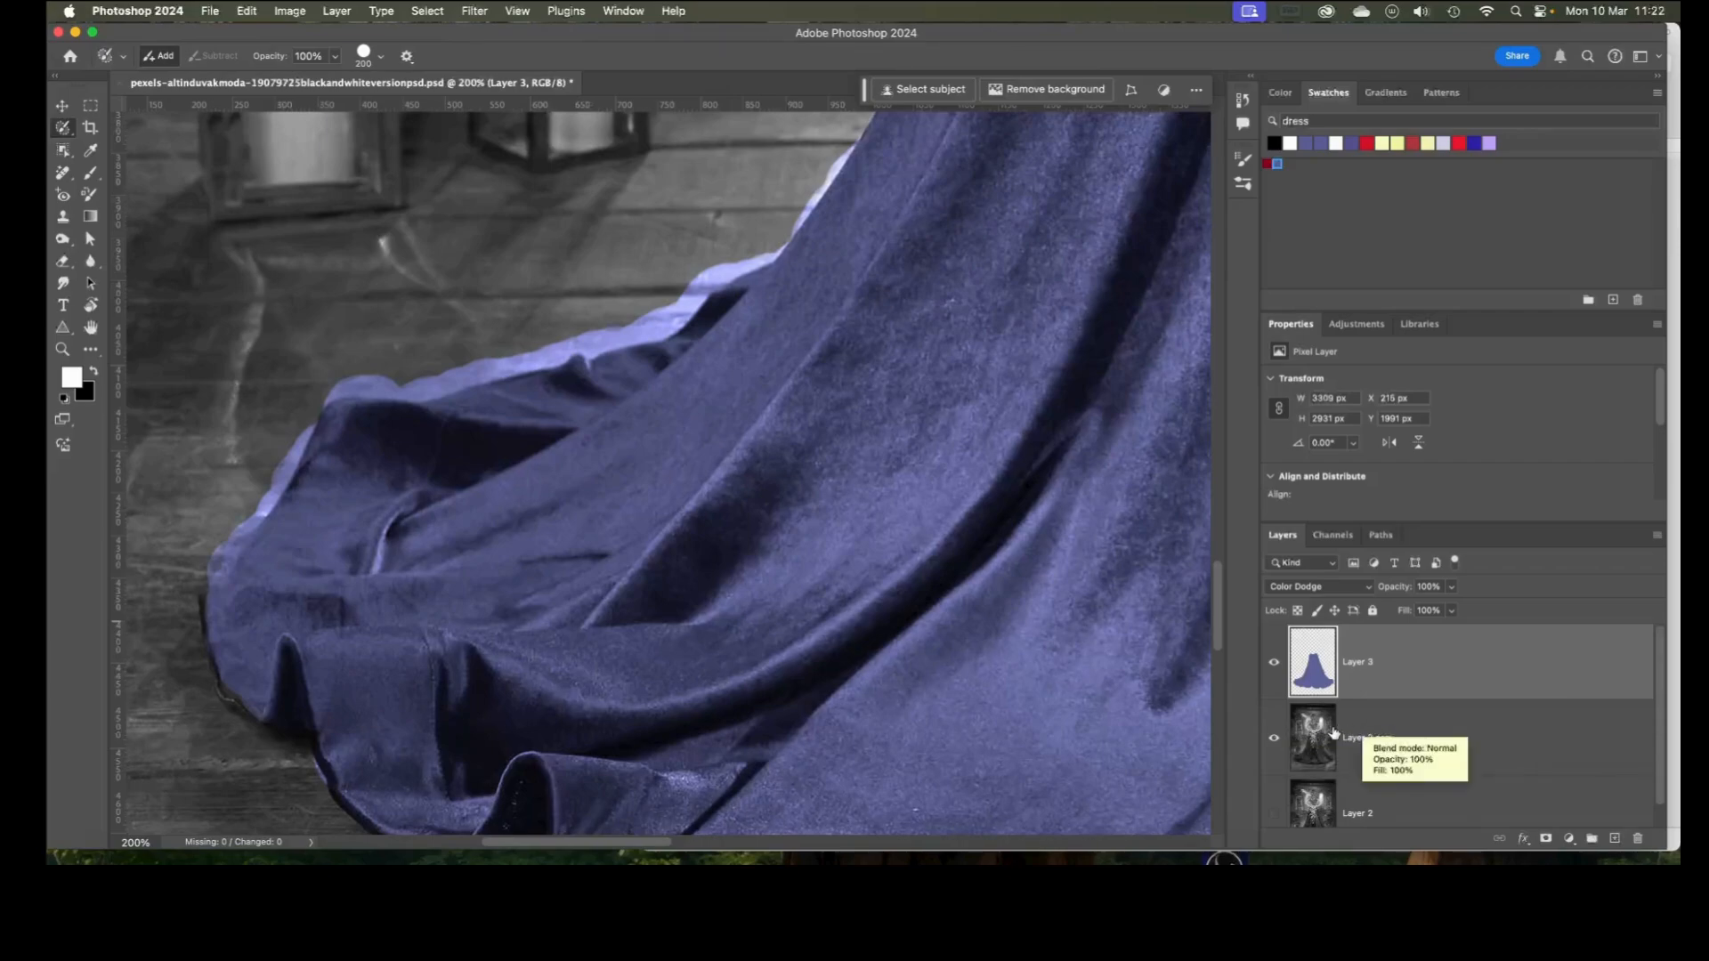
# - Hide Layer 3 and make Layer 2 copy the active layer
pyautogui.press('super+minus')
pyautogui.press('super+minus')
pyautogui.press('super+minus')
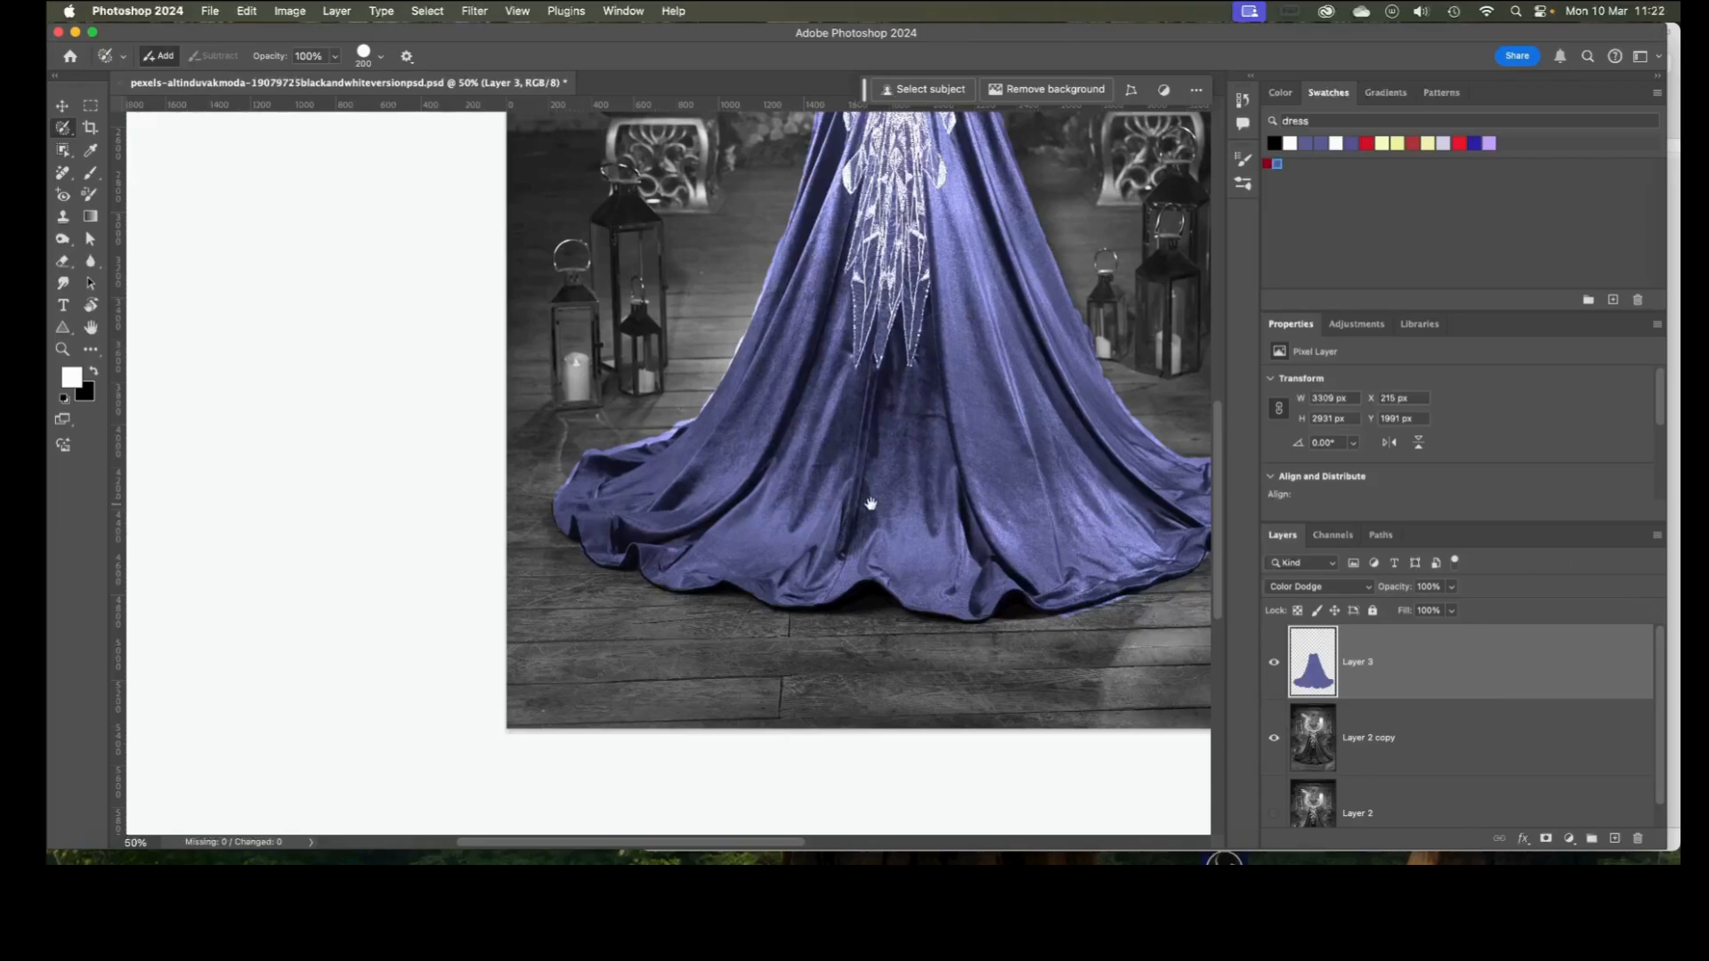
pyautogui.moveTo(869, 500)
pyautogui.mouseDown()
pyautogui.moveTo(611, 499)
pyautogui.moveTo(564, 599)
pyautogui.moveTo(789, 590)
pyautogui.moveTo(743, 571)
pyautogui.moveTo(660, 584)
pyautogui.moveTo(736, 599)
pyautogui.moveTo(724, 576)
pyautogui.mouseUp()
pyautogui.press('super+minus')
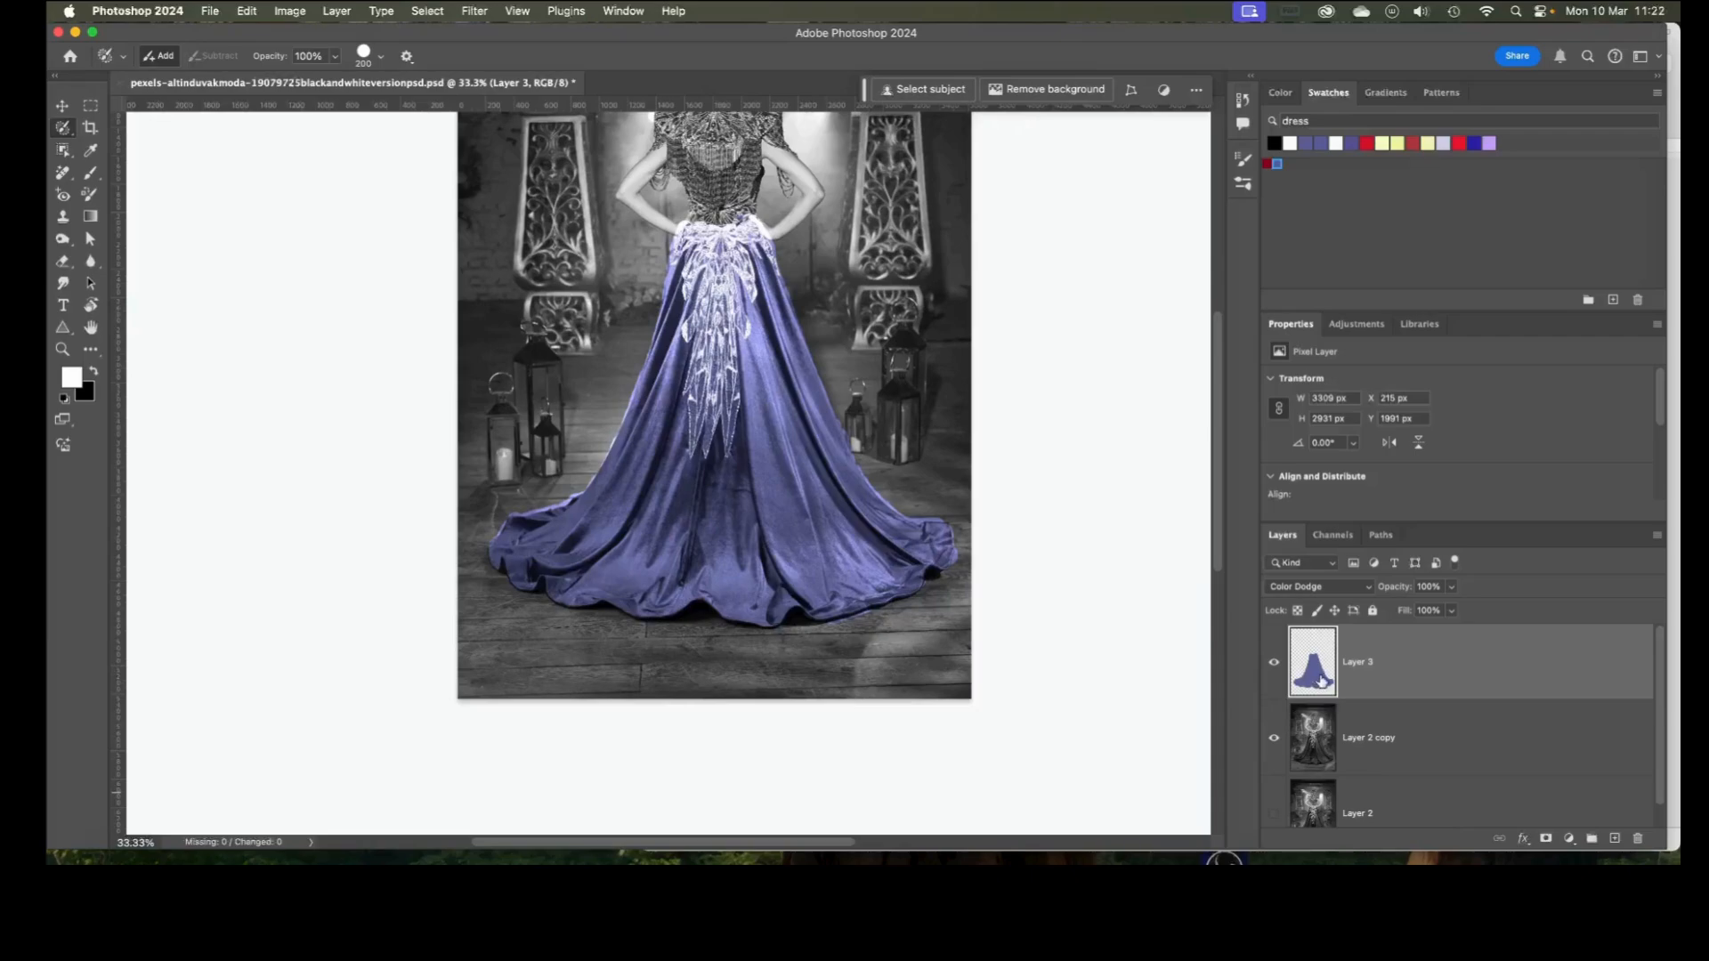
pyautogui.click(1275, 665)
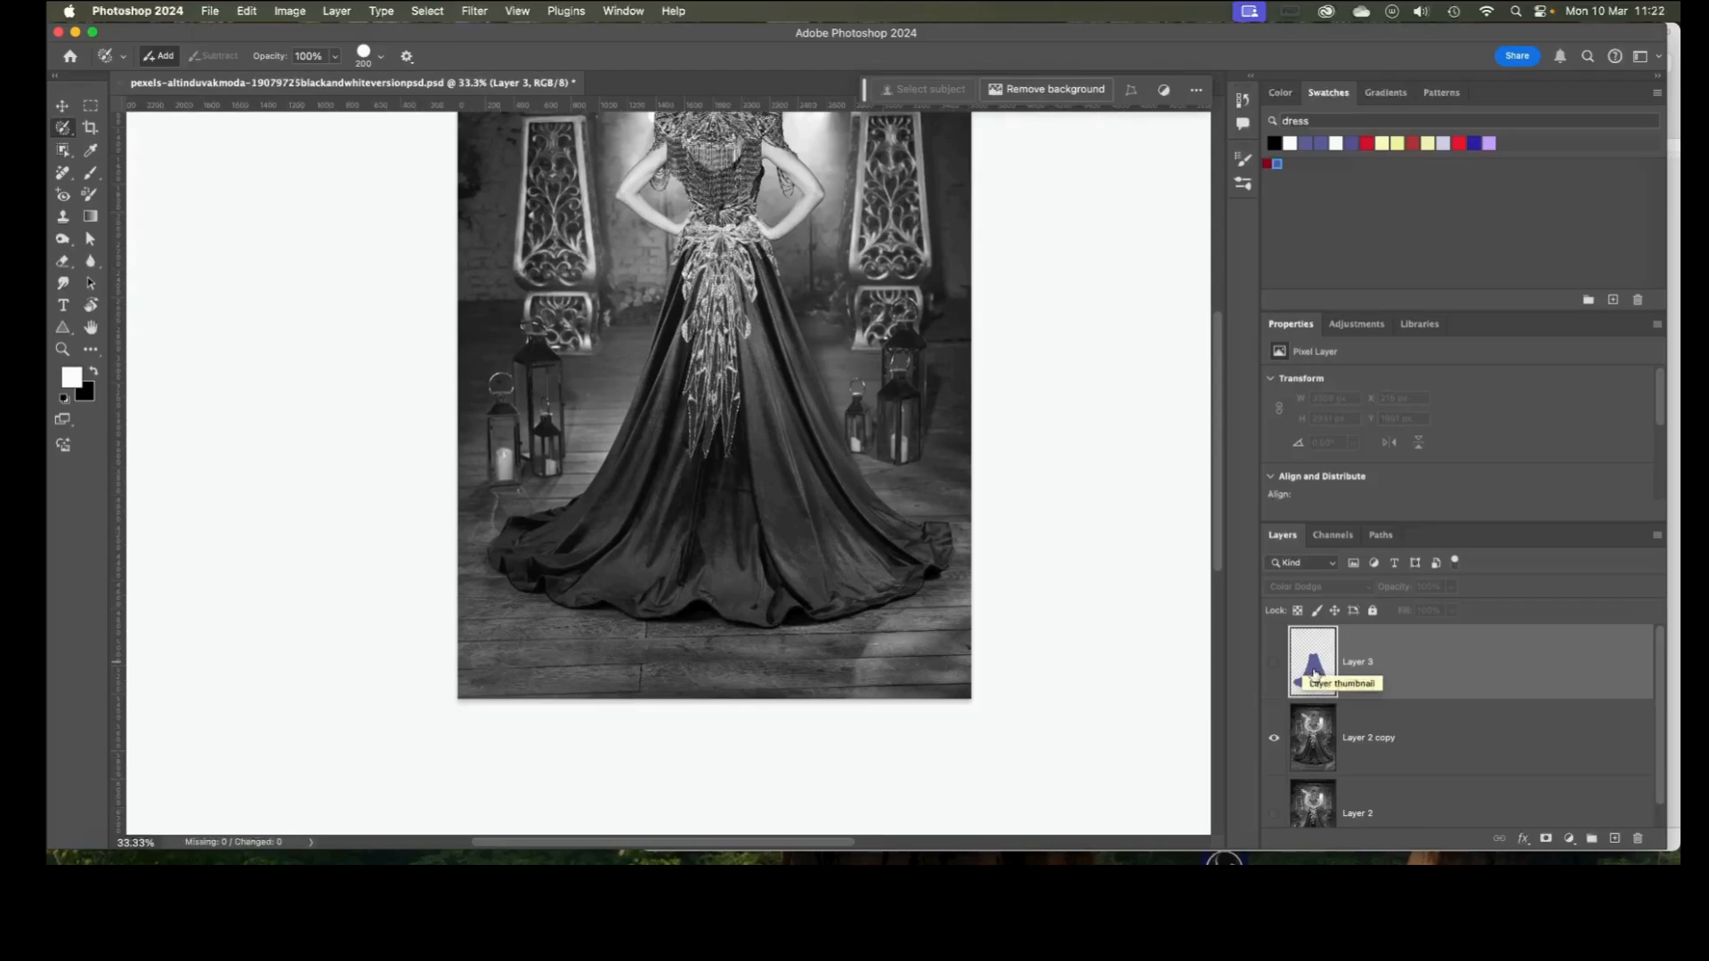
pyautogui.click(1310, 744)
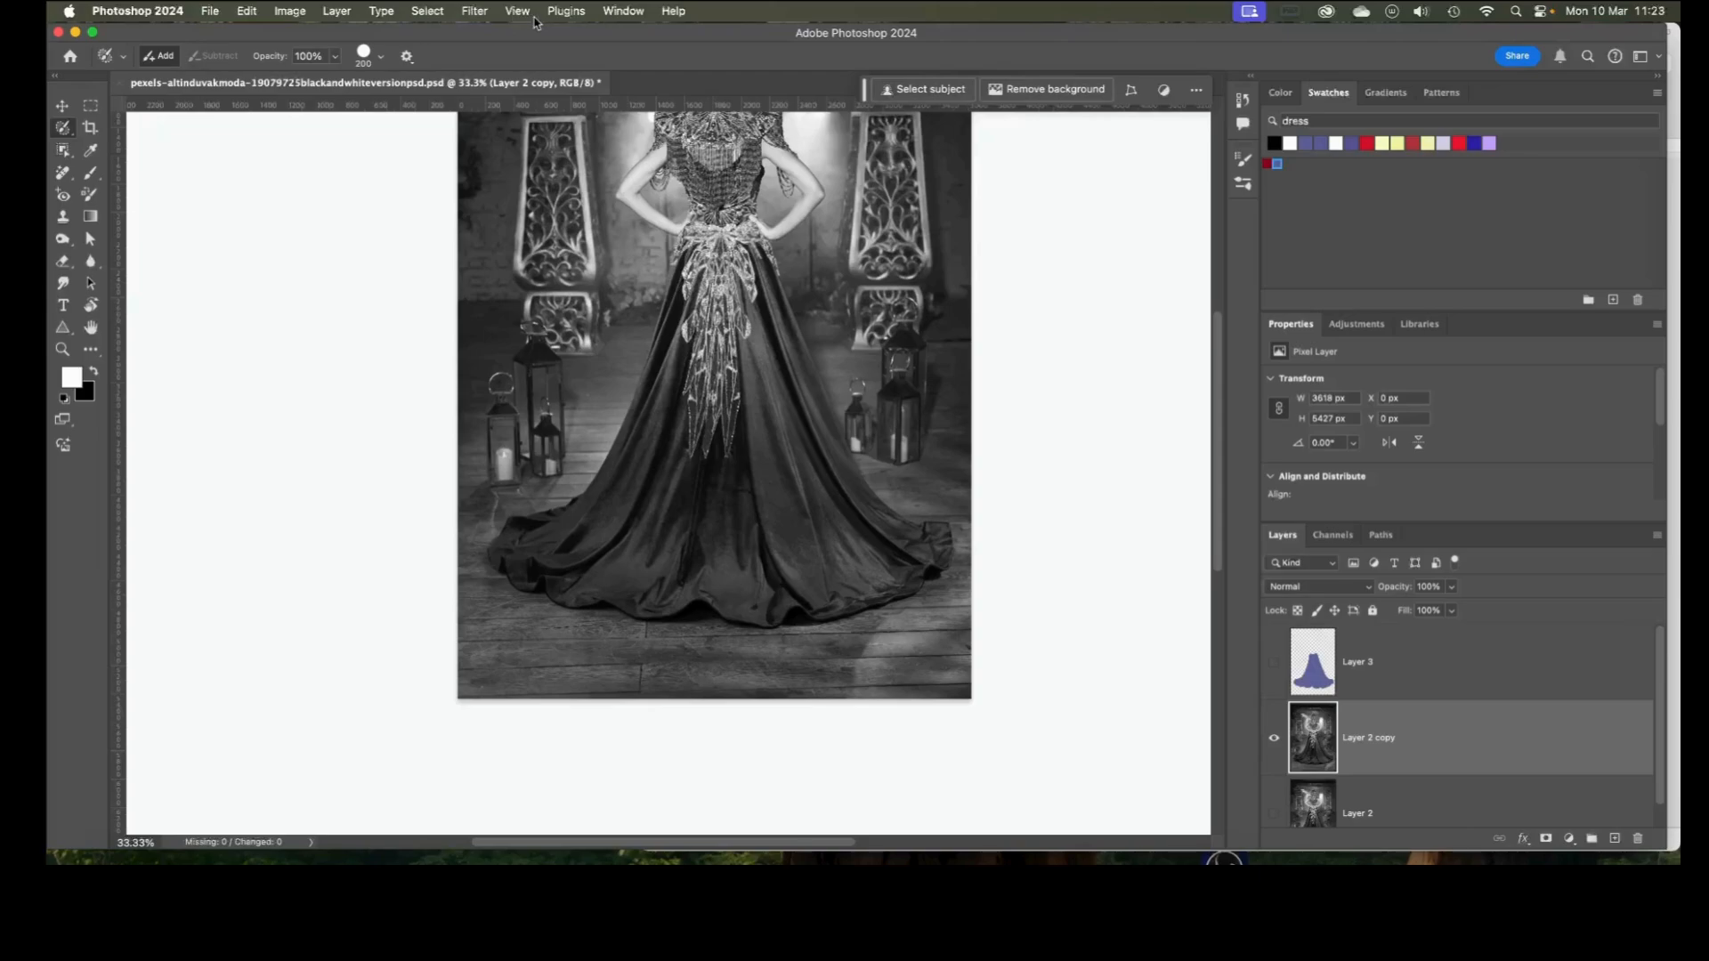
pyautogui.click(425, 13)
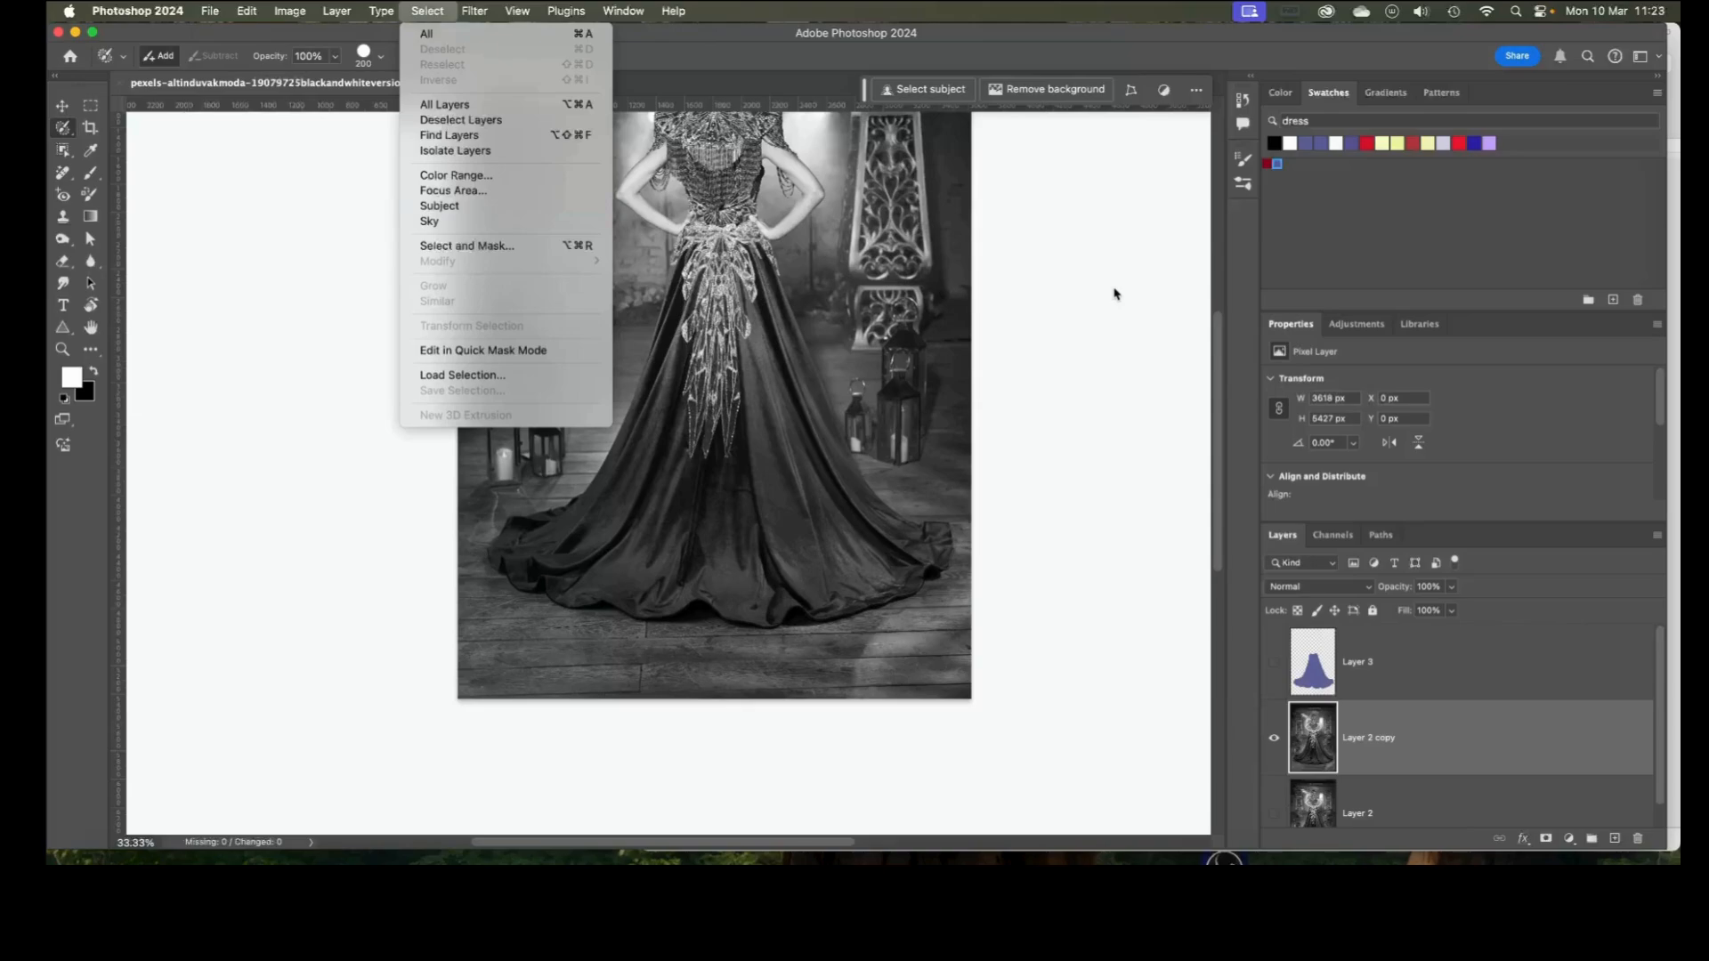
pyautogui.click(1397, 727)
pyautogui.scroll(3, 959, 537)
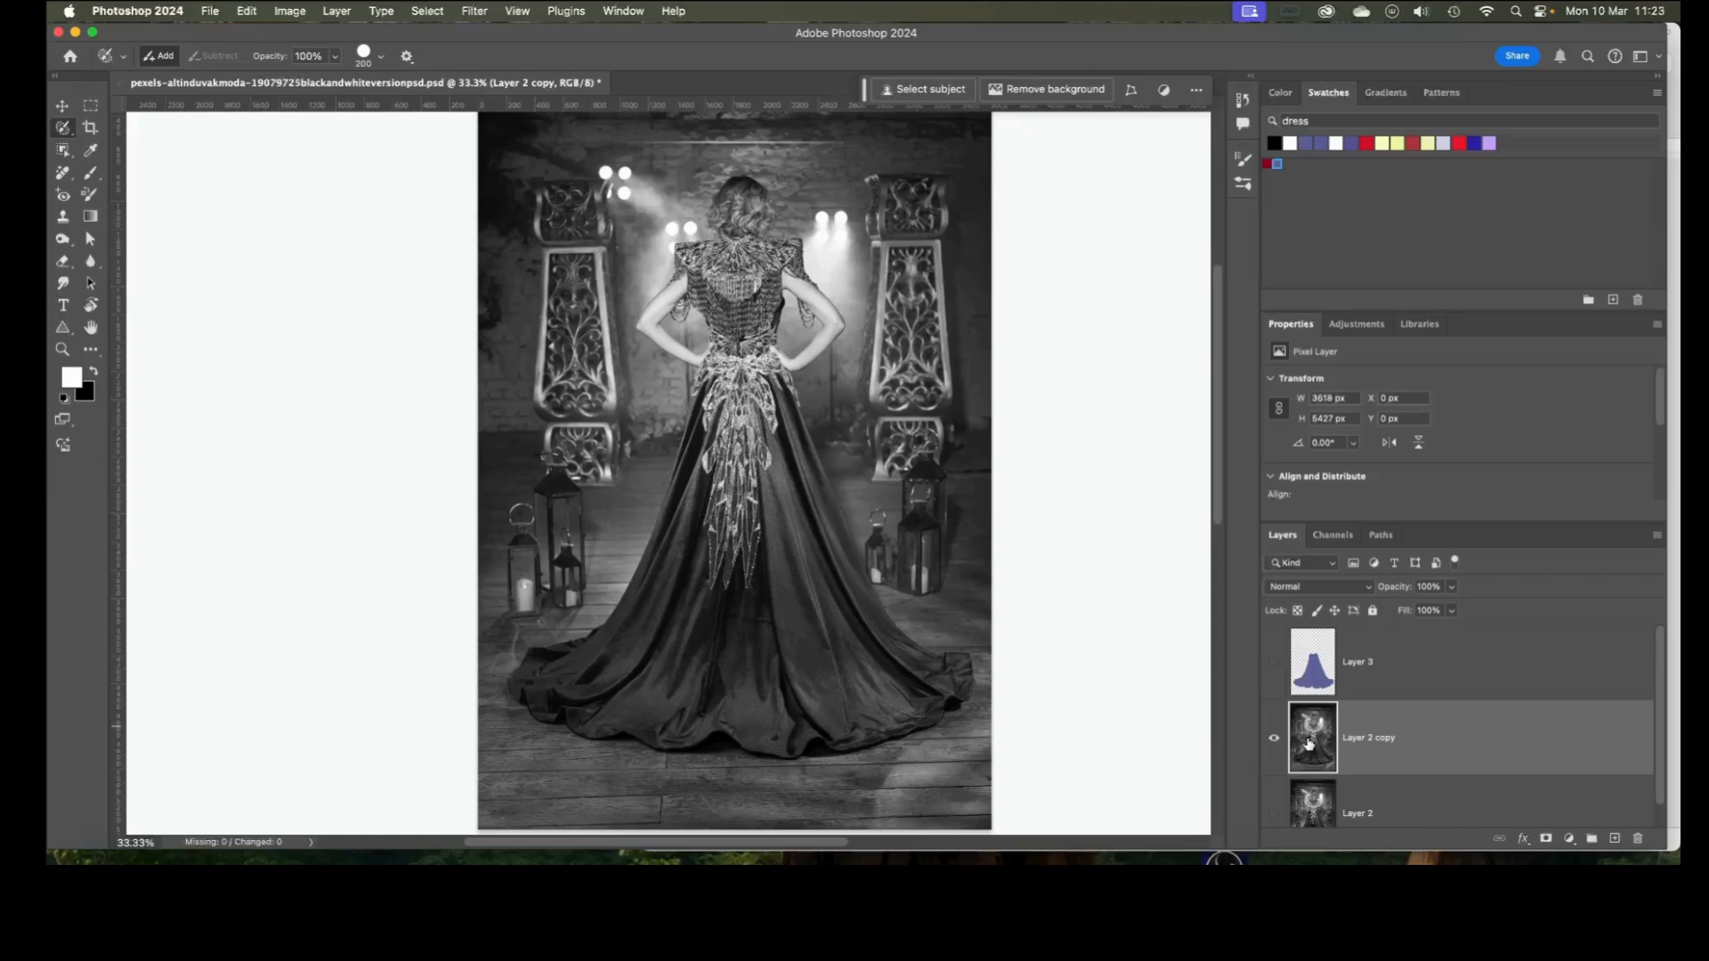
# - Switch to the Quick Selection tool, enlarge its brush to 700 px and check the brush settings
pyautogui.click(63, 131)
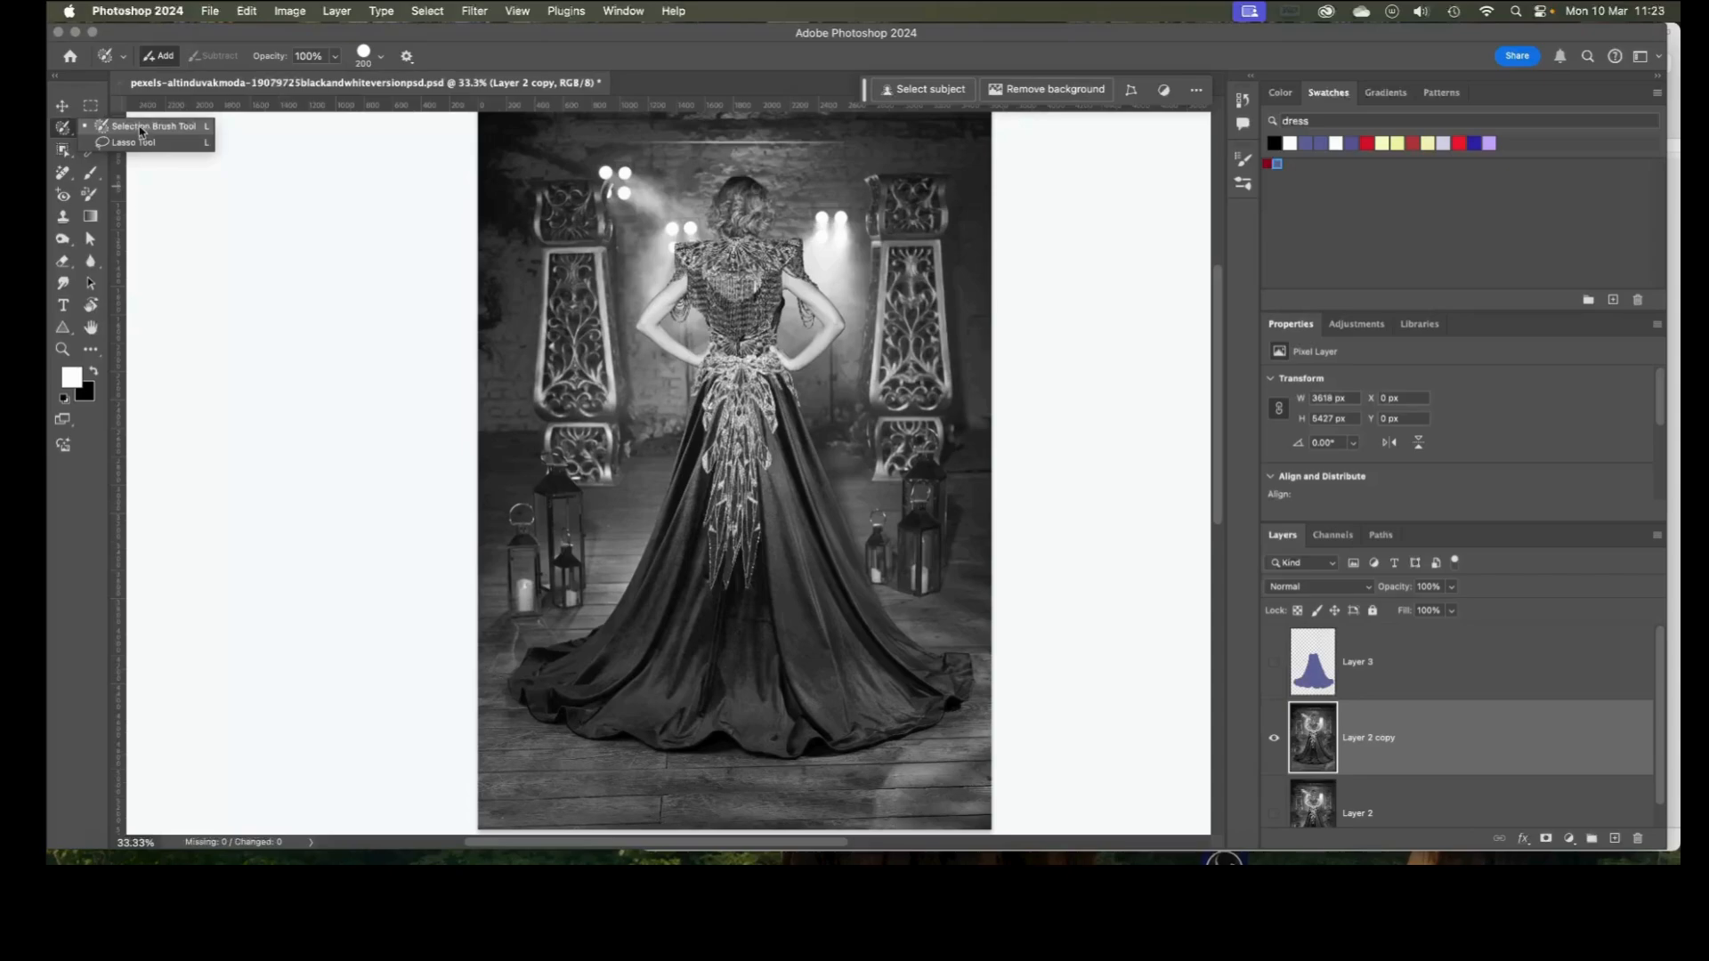
pyautogui.click(64, 153)
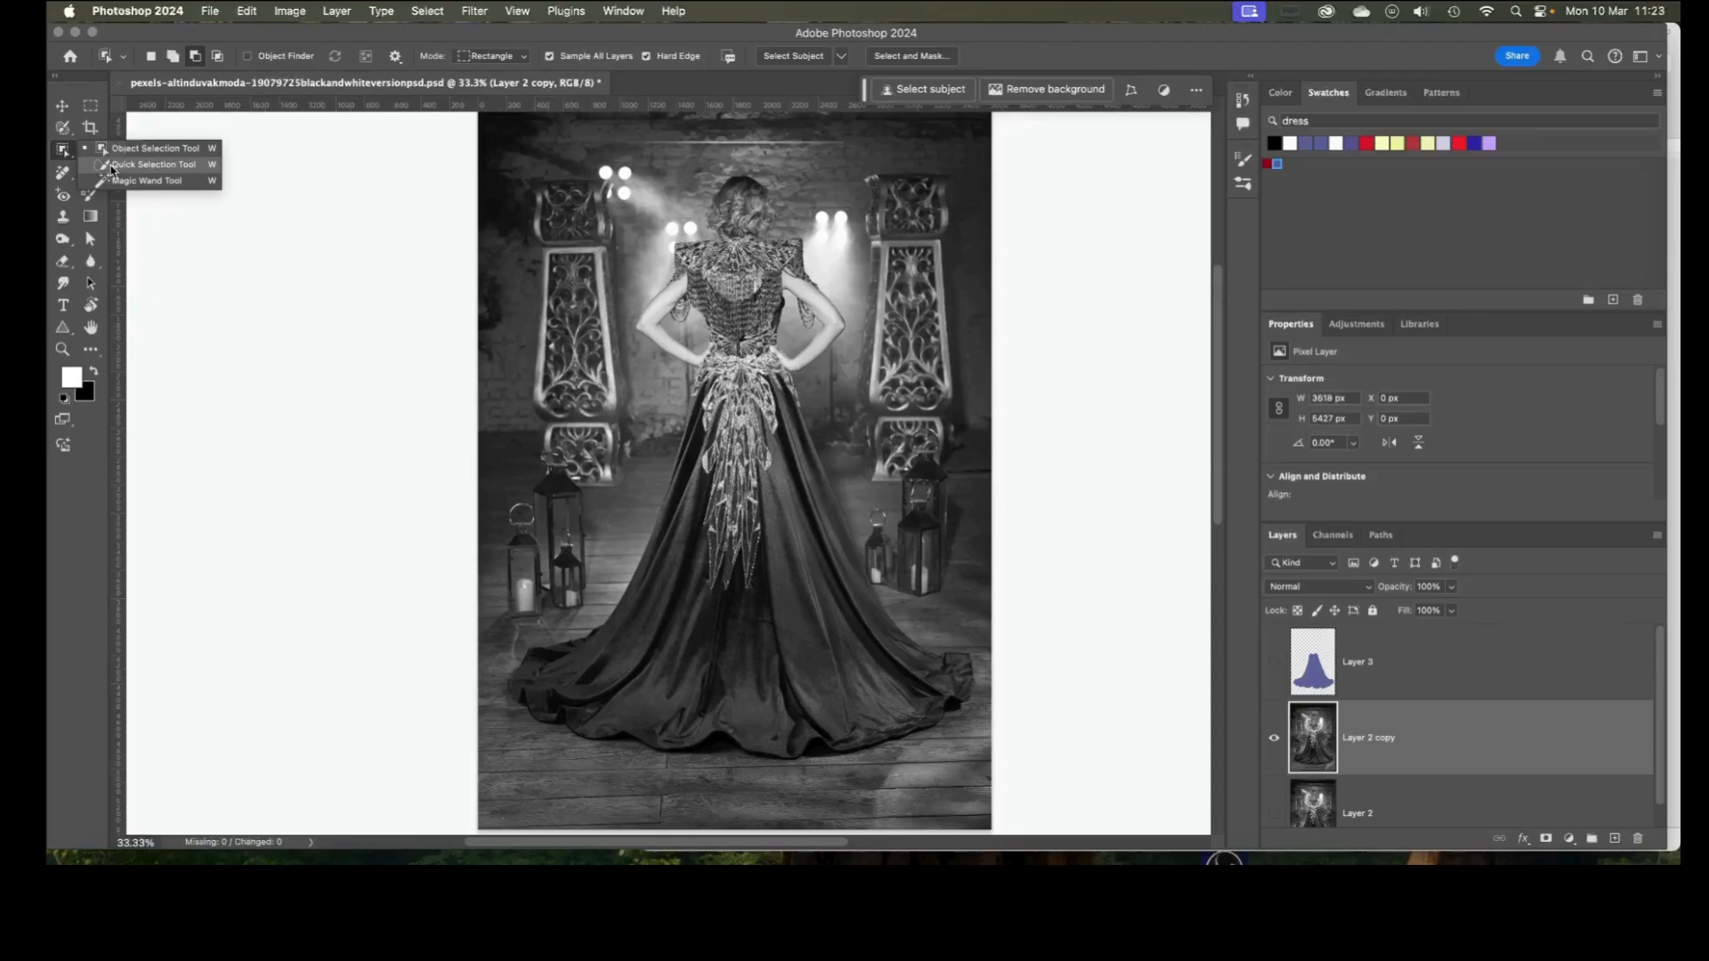
pyautogui.click(151, 165)
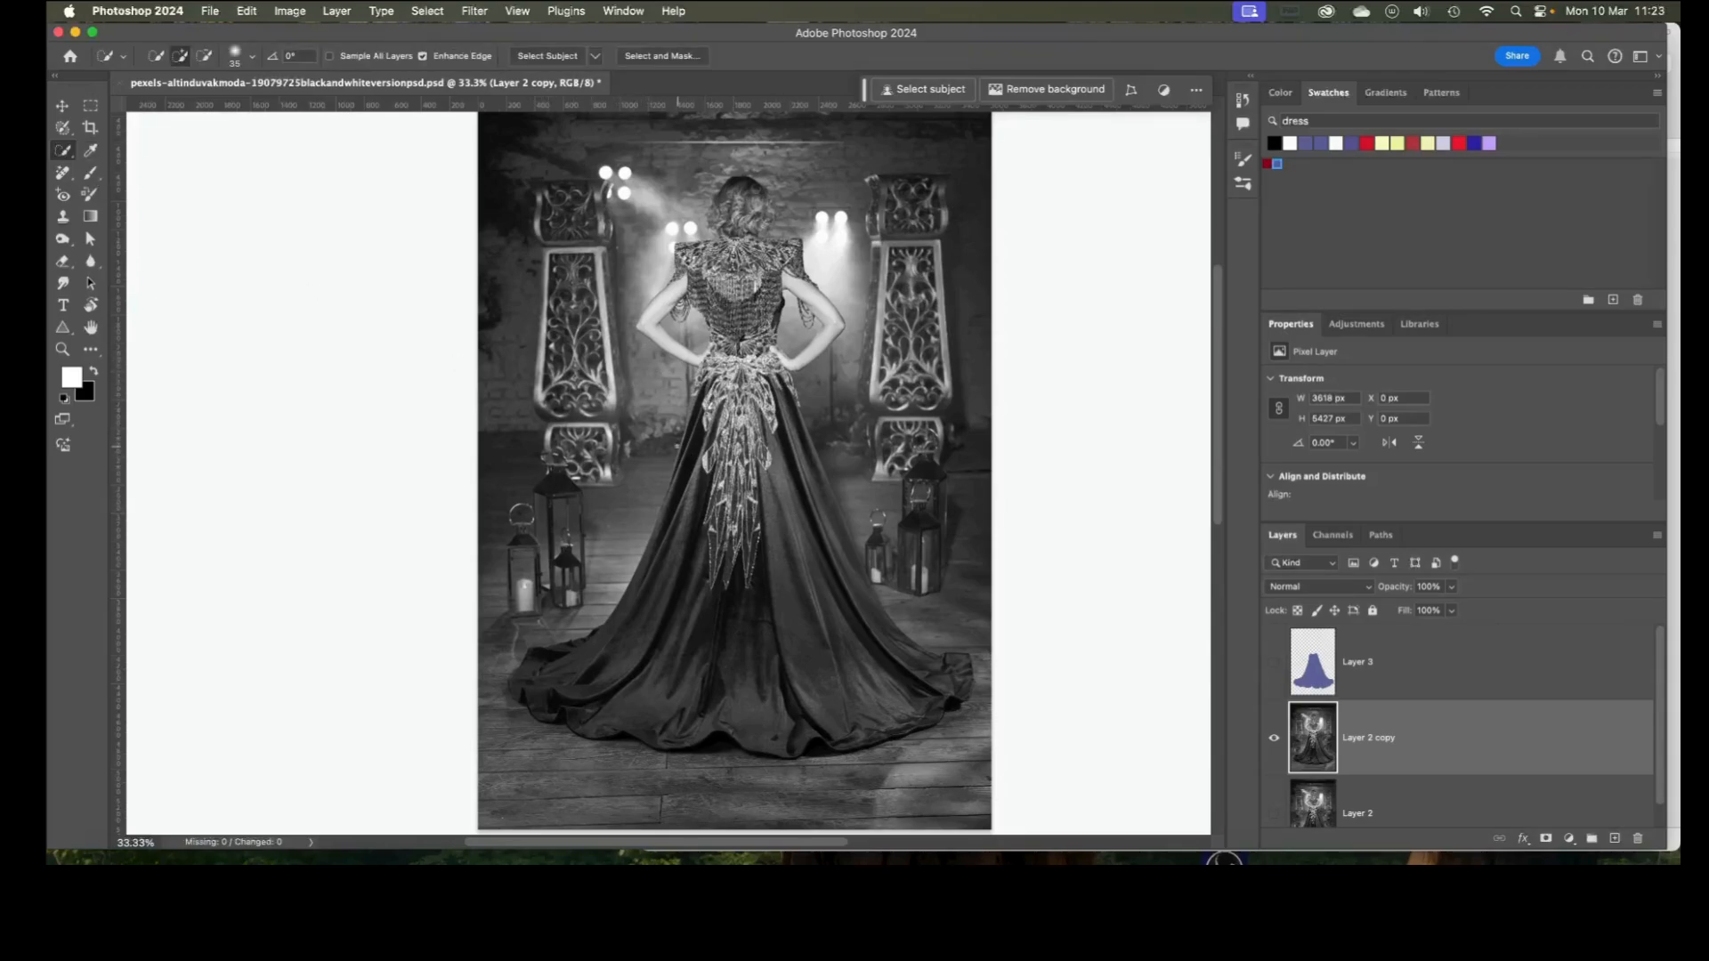
pyautogui.press(']')
pyautogui.press(']')
pyautogui.press(']')
pyautogui.press(']')
pyautogui.press(']')
pyautogui.press(']')
pyautogui.press(']')
pyautogui.press(']')
pyautogui.press(']')
pyautogui.press(']')
pyautogui.press(']')
pyautogui.press(']')
pyautogui.press(']')
pyautogui.press(']')
pyautogui.press(']')
pyautogui.press(']')
pyautogui.press(']')
pyautogui.press('[')
pyautogui.click(252, 59)
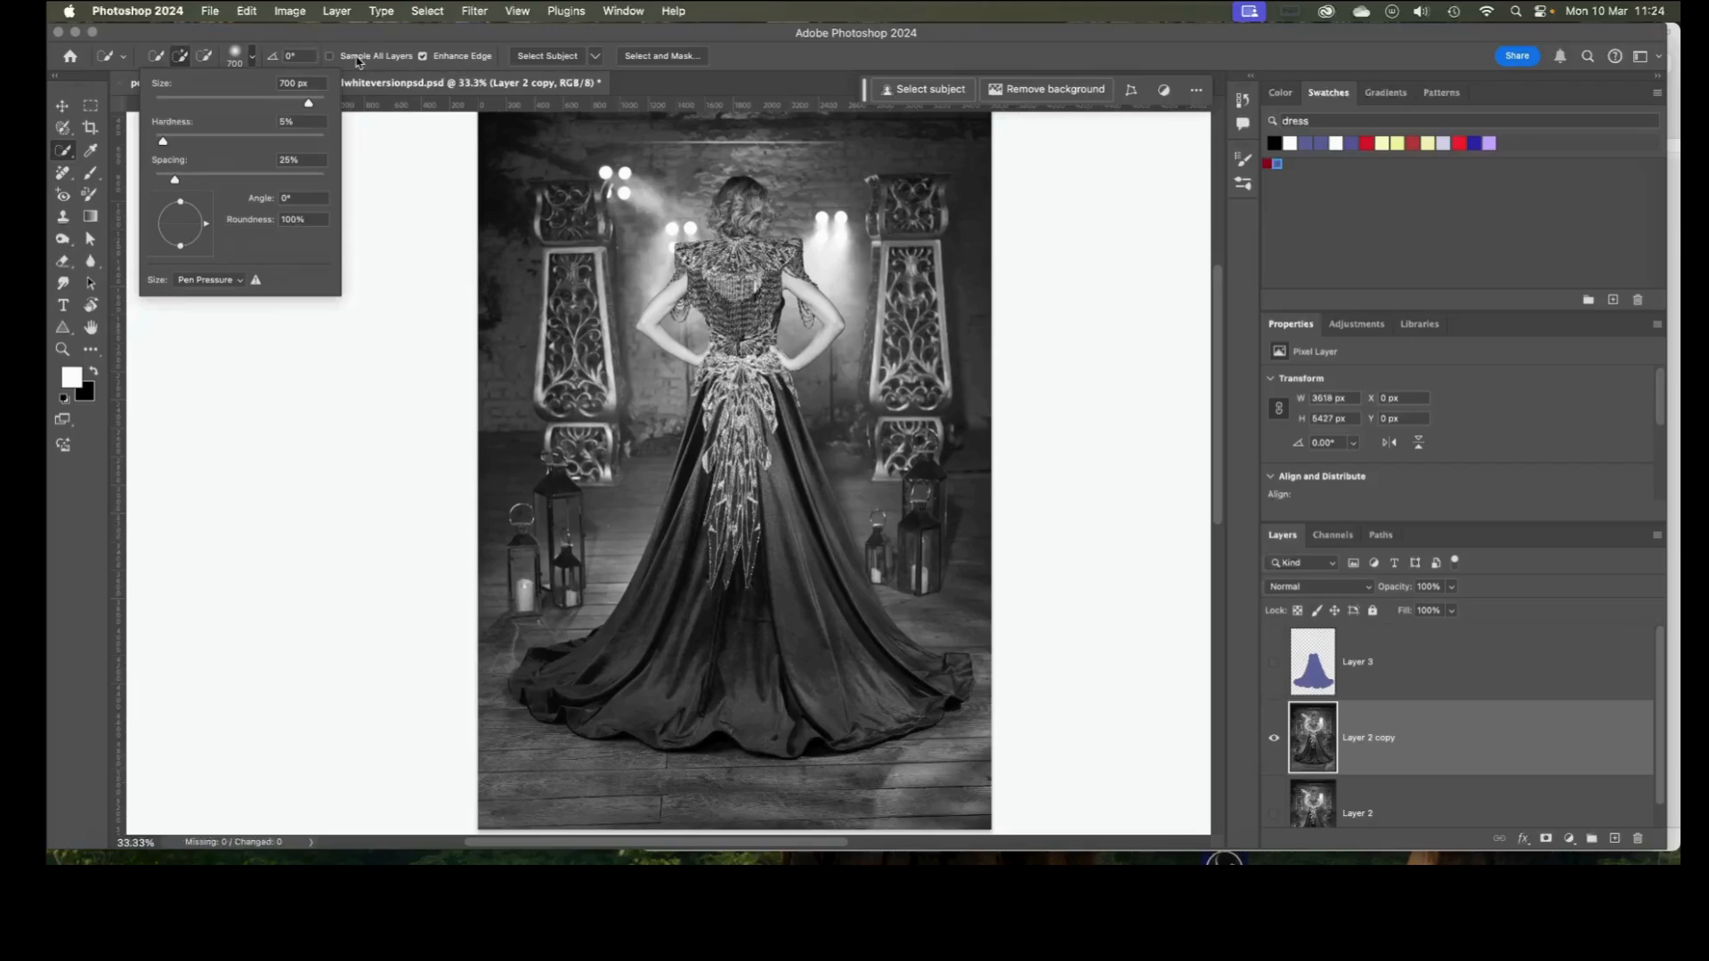
pyautogui.click(246, 39)
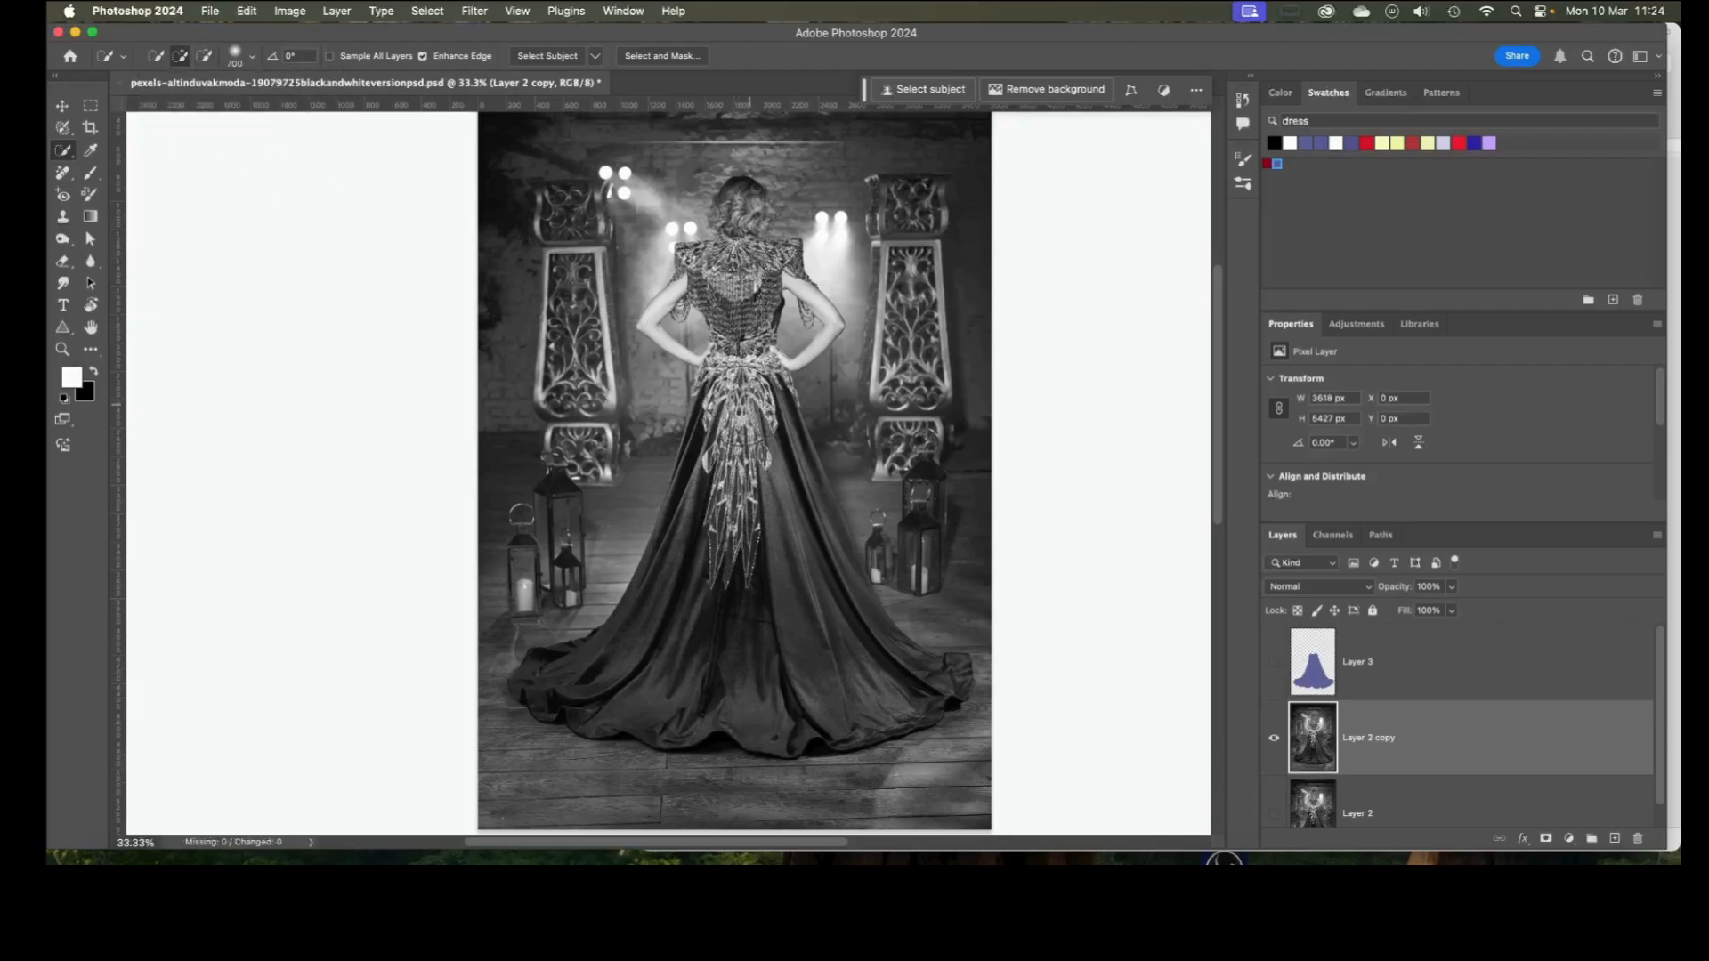
# - Reduce the Quick Selection brush to 200 px and paint a selection over the skirt
pyautogui.press('[')
pyautogui.press('[')
pyautogui.press('[')
pyautogui.press('[')
pyautogui.press('[')
pyautogui.press('[')
pyautogui.press('[')
pyautogui.press('[')
pyautogui.press('[')
pyautogui.press('[')
pyautogui.moveTo(709, 409)
pyautogui.mouseDown()
pyautogui.moveTo(703, 526)
pyautogui.moveTo(693, 553)
pyautogui.moveTo(687, 501)
pyautogui.moveTo(655, 611)
pyautogui.moveTo(614, 661)
pyautogui.moveTo(541, 675)
pyautogui.moveTo(626, 702)
pyautogui.moveTo(782, 710)
pyautogui.moveTo(949, 668)
pyautogui.moveTo(872, 630)
pyautogui.moveTo(787, 425)
pyautogui.moveTo(921, 402)
pyautogui.mouseUp()
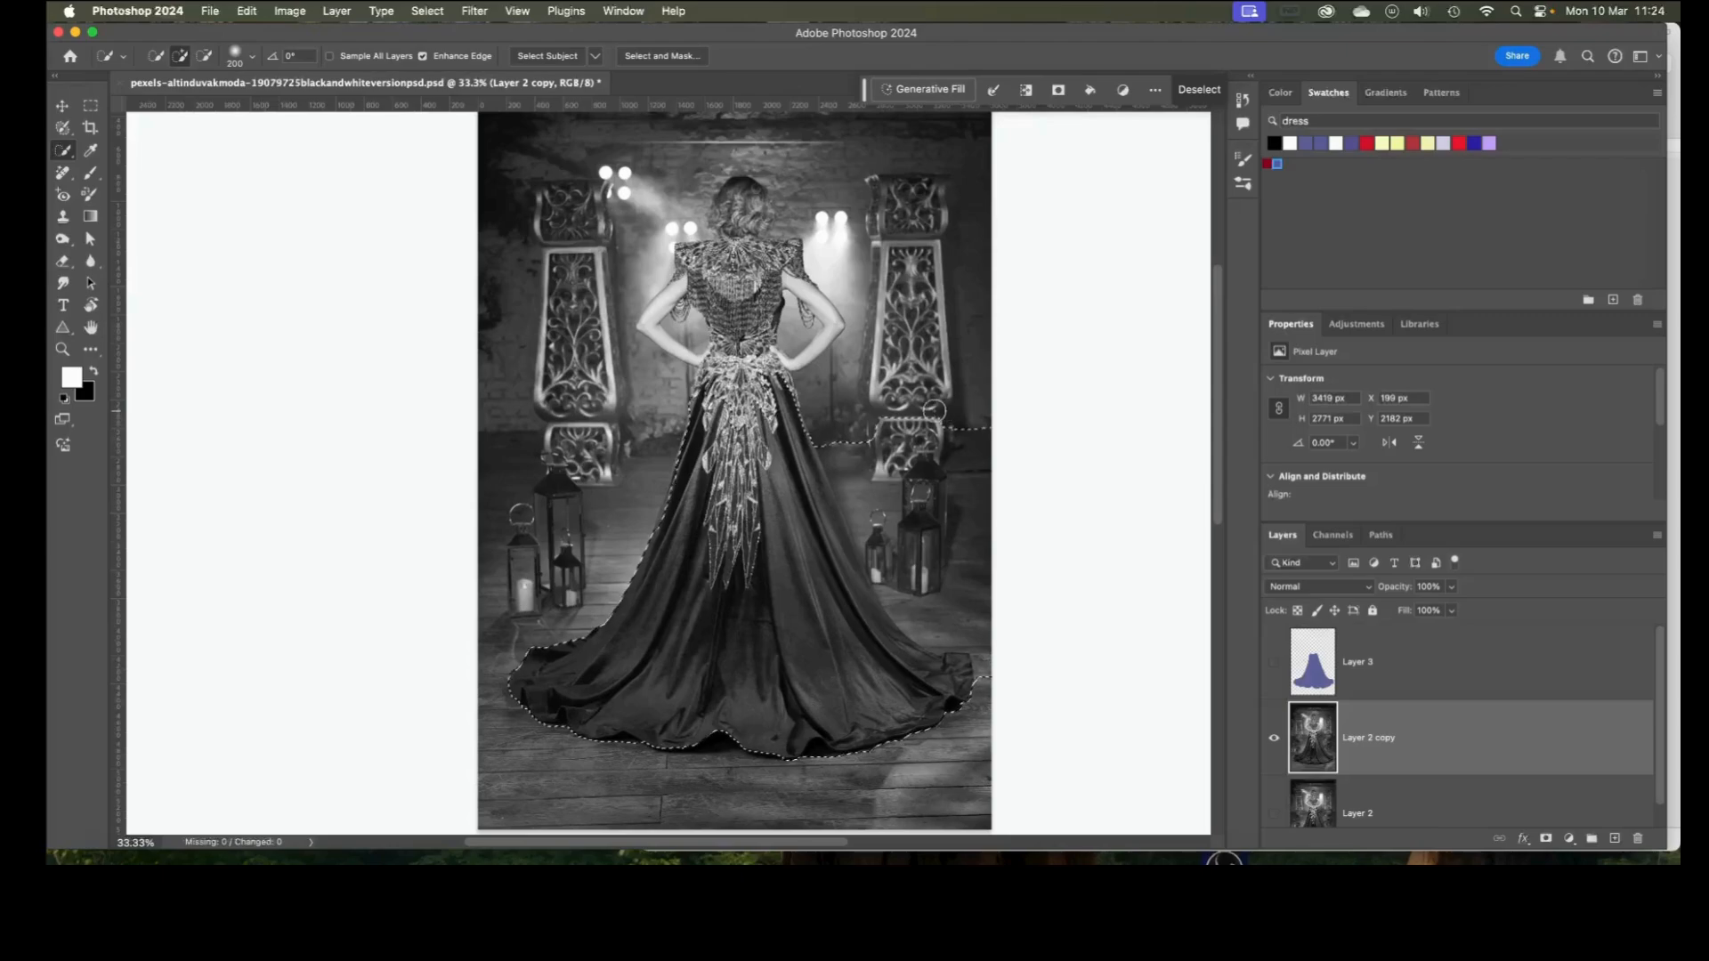
# - Subtract the background and lantern area beside the skirt's right side from the selection
pyautogui.press('alt')
pyautogui.moveTo(943, 410)
pyautogui.mouseDown()
pyautogui.moveTo(873, 439)
pyautogui.moveTo(866, 461)
pyautogui.moveTo(841, 444)
pyautogui.moveTo(907, 527)
pyautogui.moveTo(885, 583)
pyautogui.mouseUp()
pyautogui.moveTo(979, 547); pyautogui.dragTo(964, 616)
pyautogui.scroll(2, 961, 663)
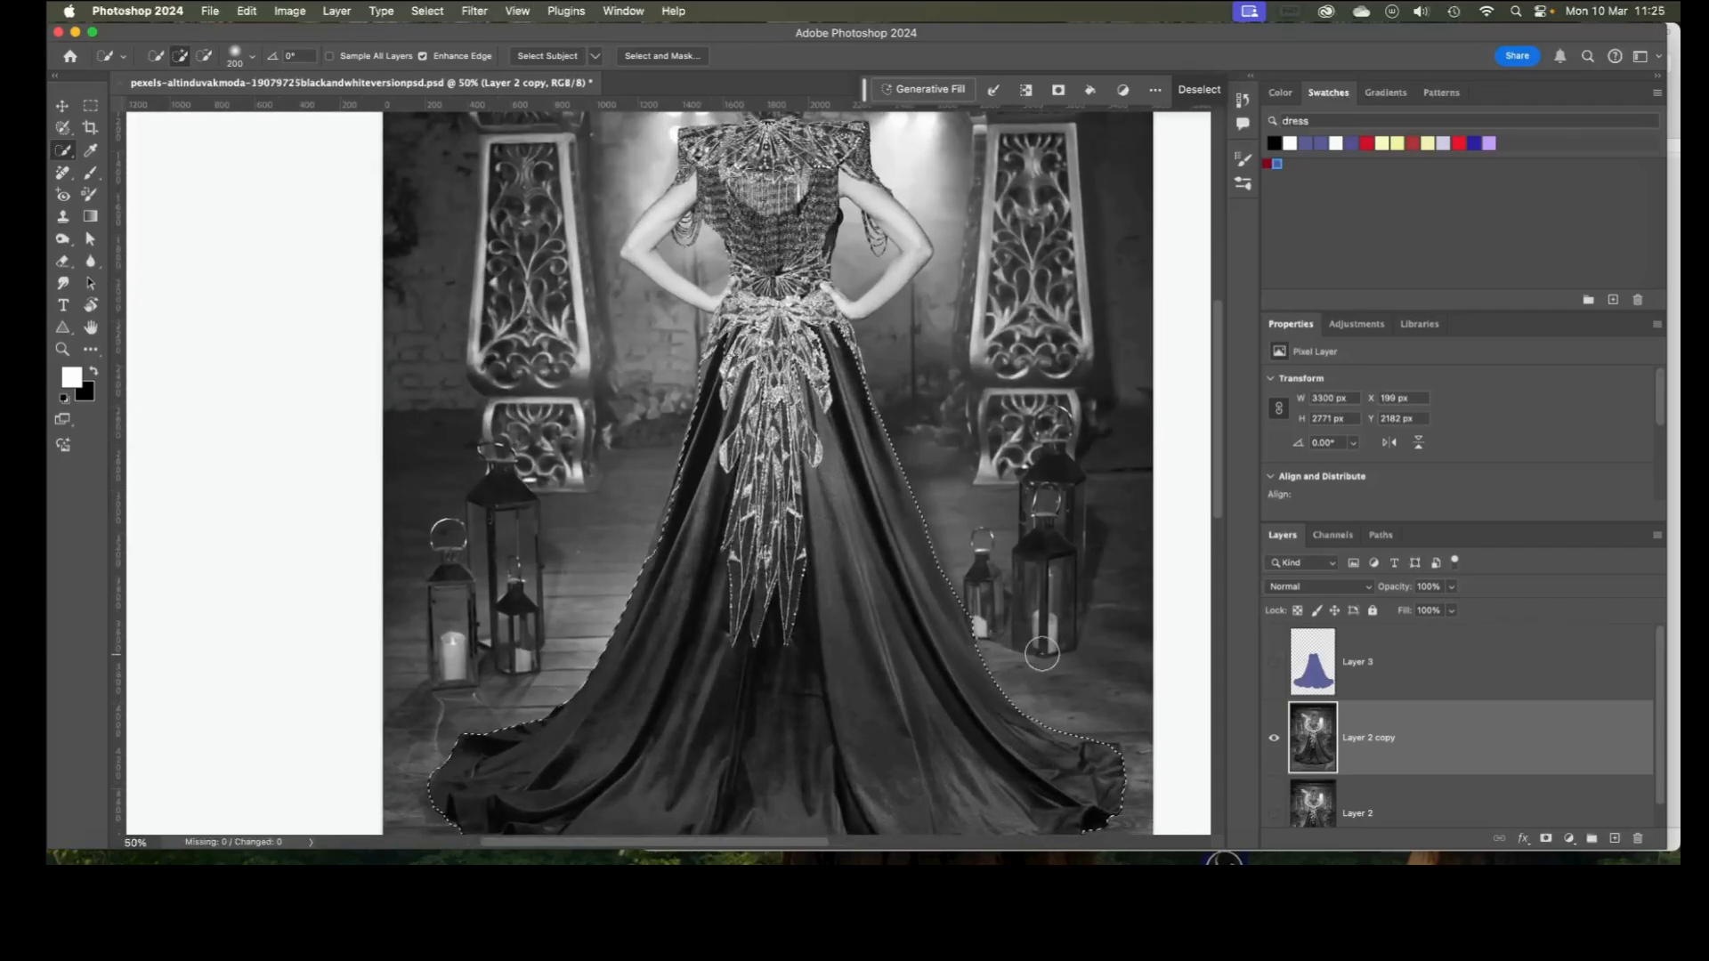
pyautogui.scroll(-1, 1078, 732)
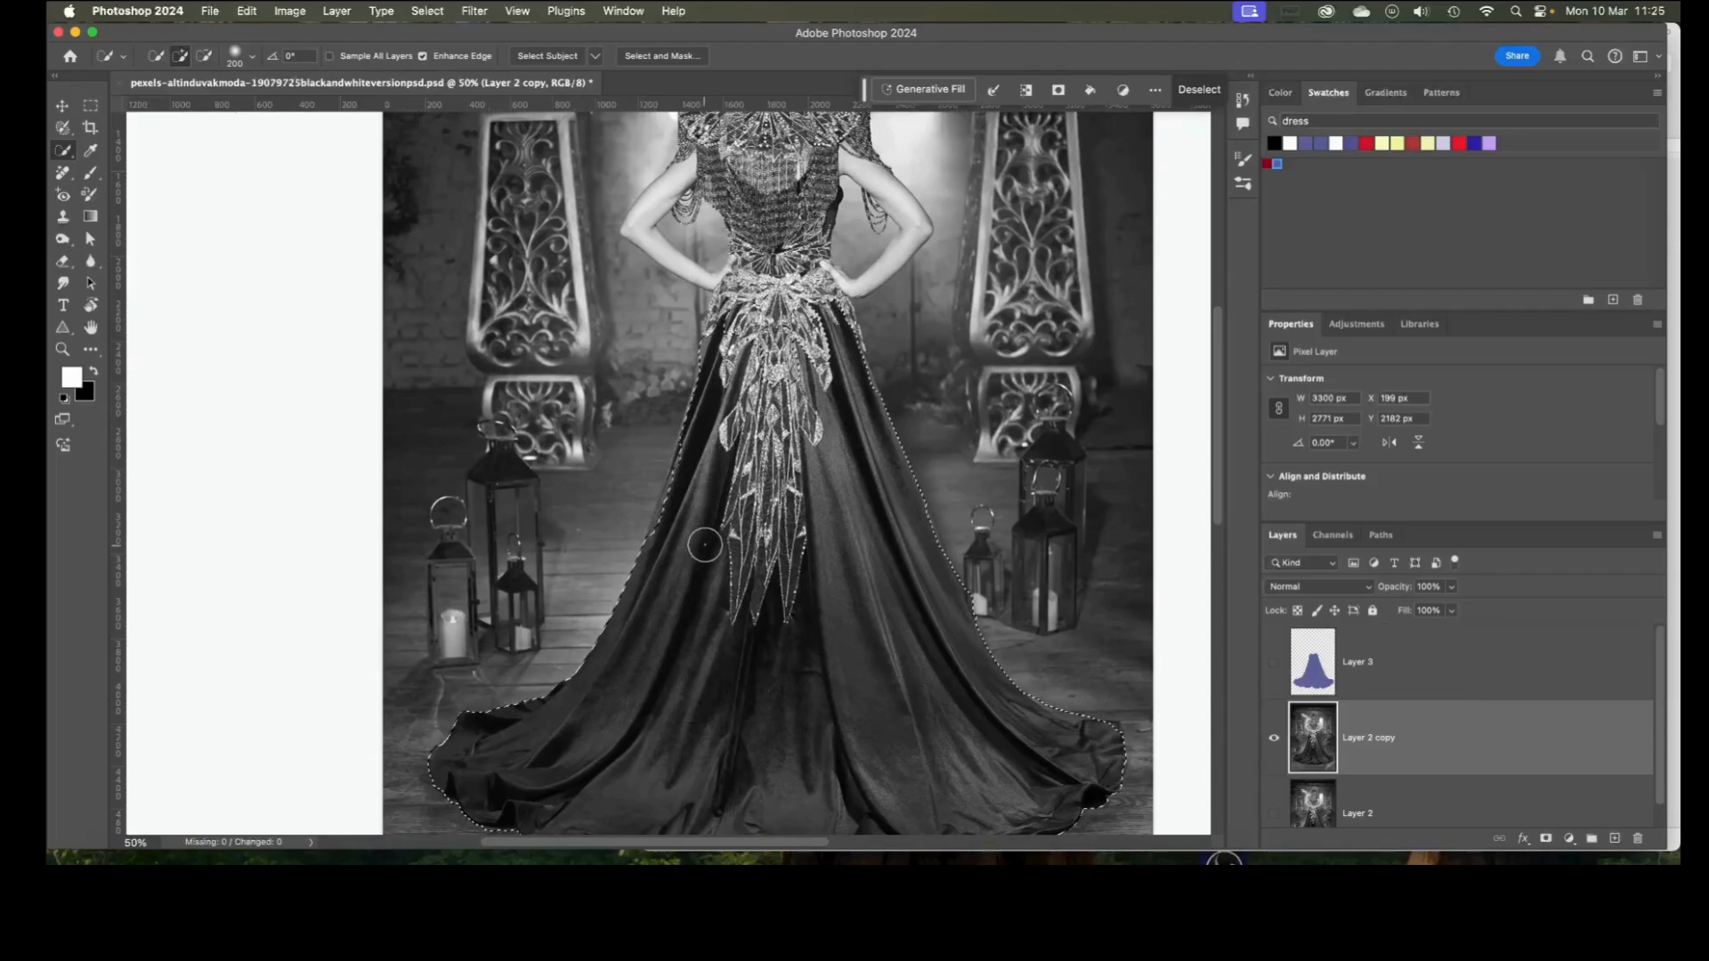
pyautogui.scroll(1, 708, 540)
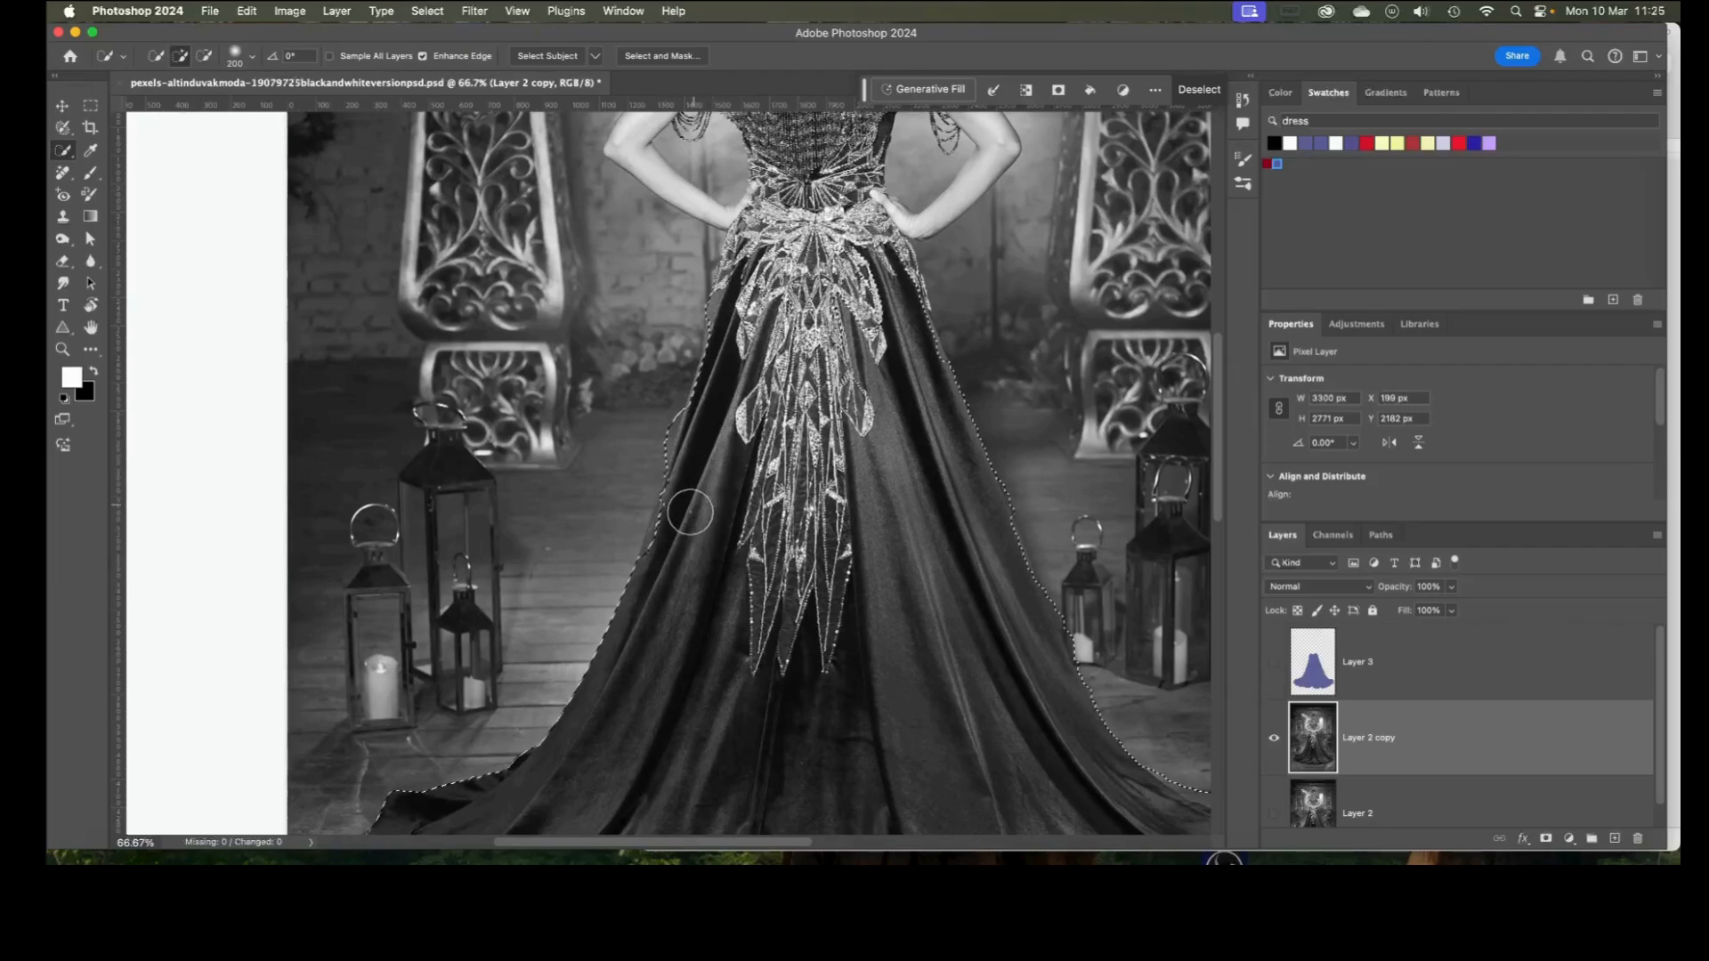
# - Extend the selection along the skirt's left edge and subtract the spill around the left lanterns
pyautogui.moveTo(674, 530); pyautogui.dragTo(656, 496)
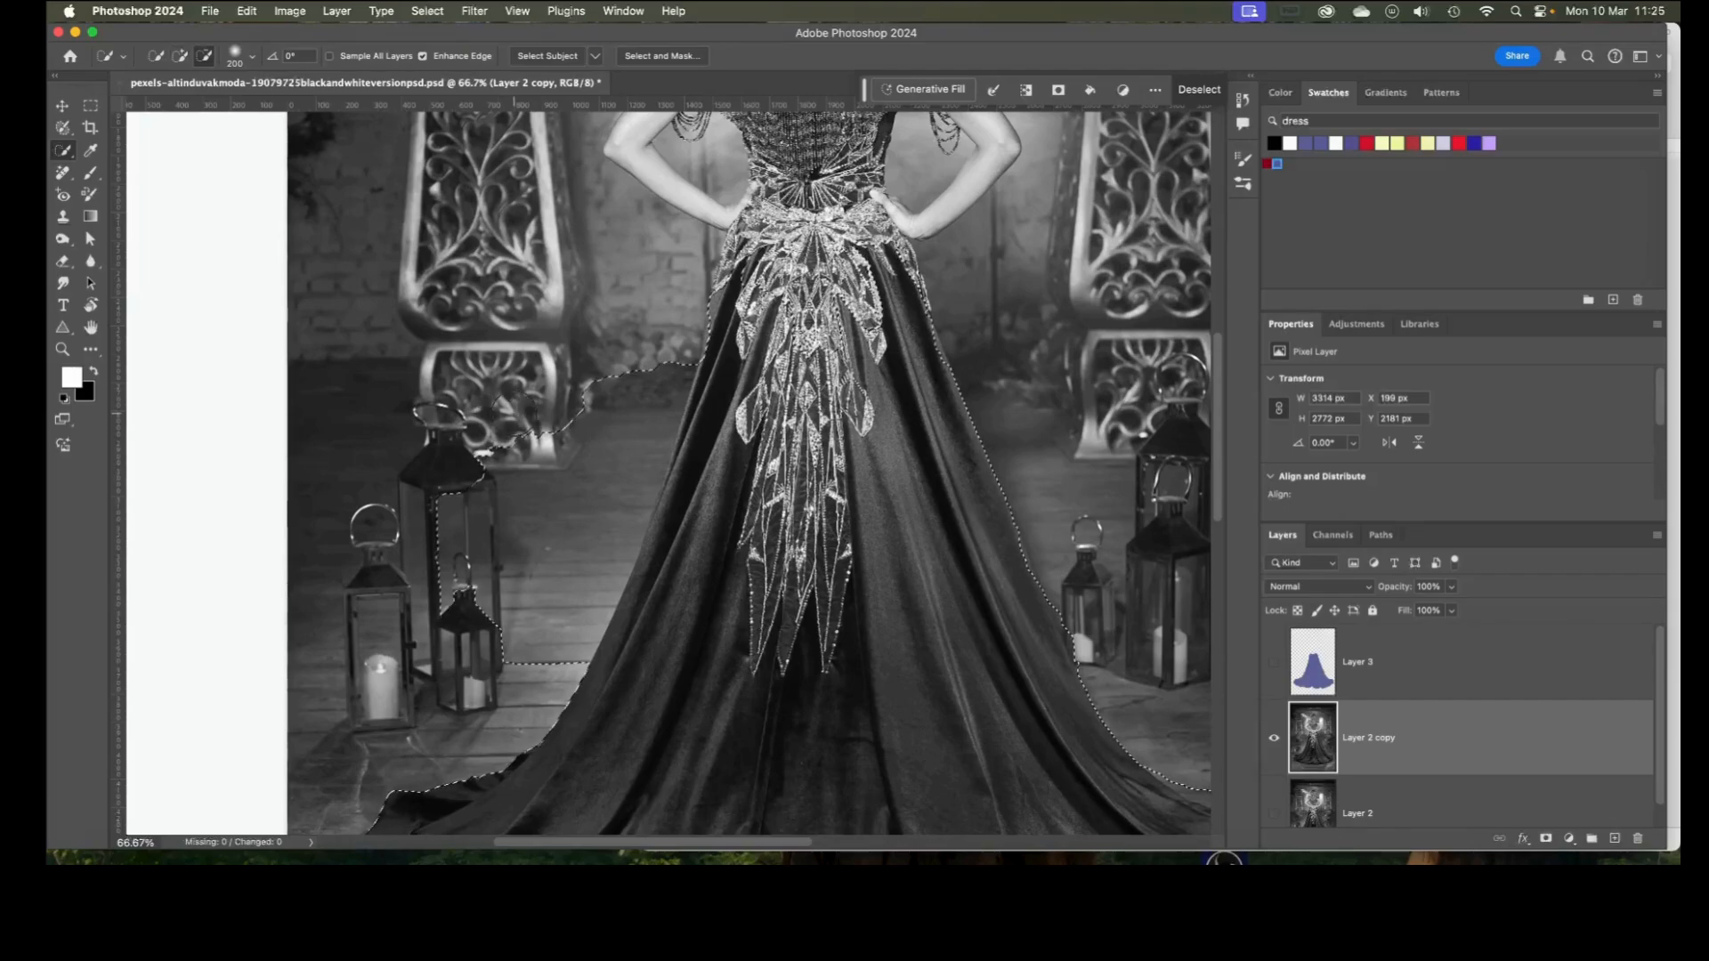
pyautogui.moveTo(514, 413)
pyautogui.mouseDown()
pyautogui.moveTo(572, 393)
pyautogui.moveTo(592, 444)
pyautogui.moveTo(616, 424)
pyautogui.moveTo(480, 534)
pyautogui.moveTo(445, 592)
pyautogui.mouseUp()
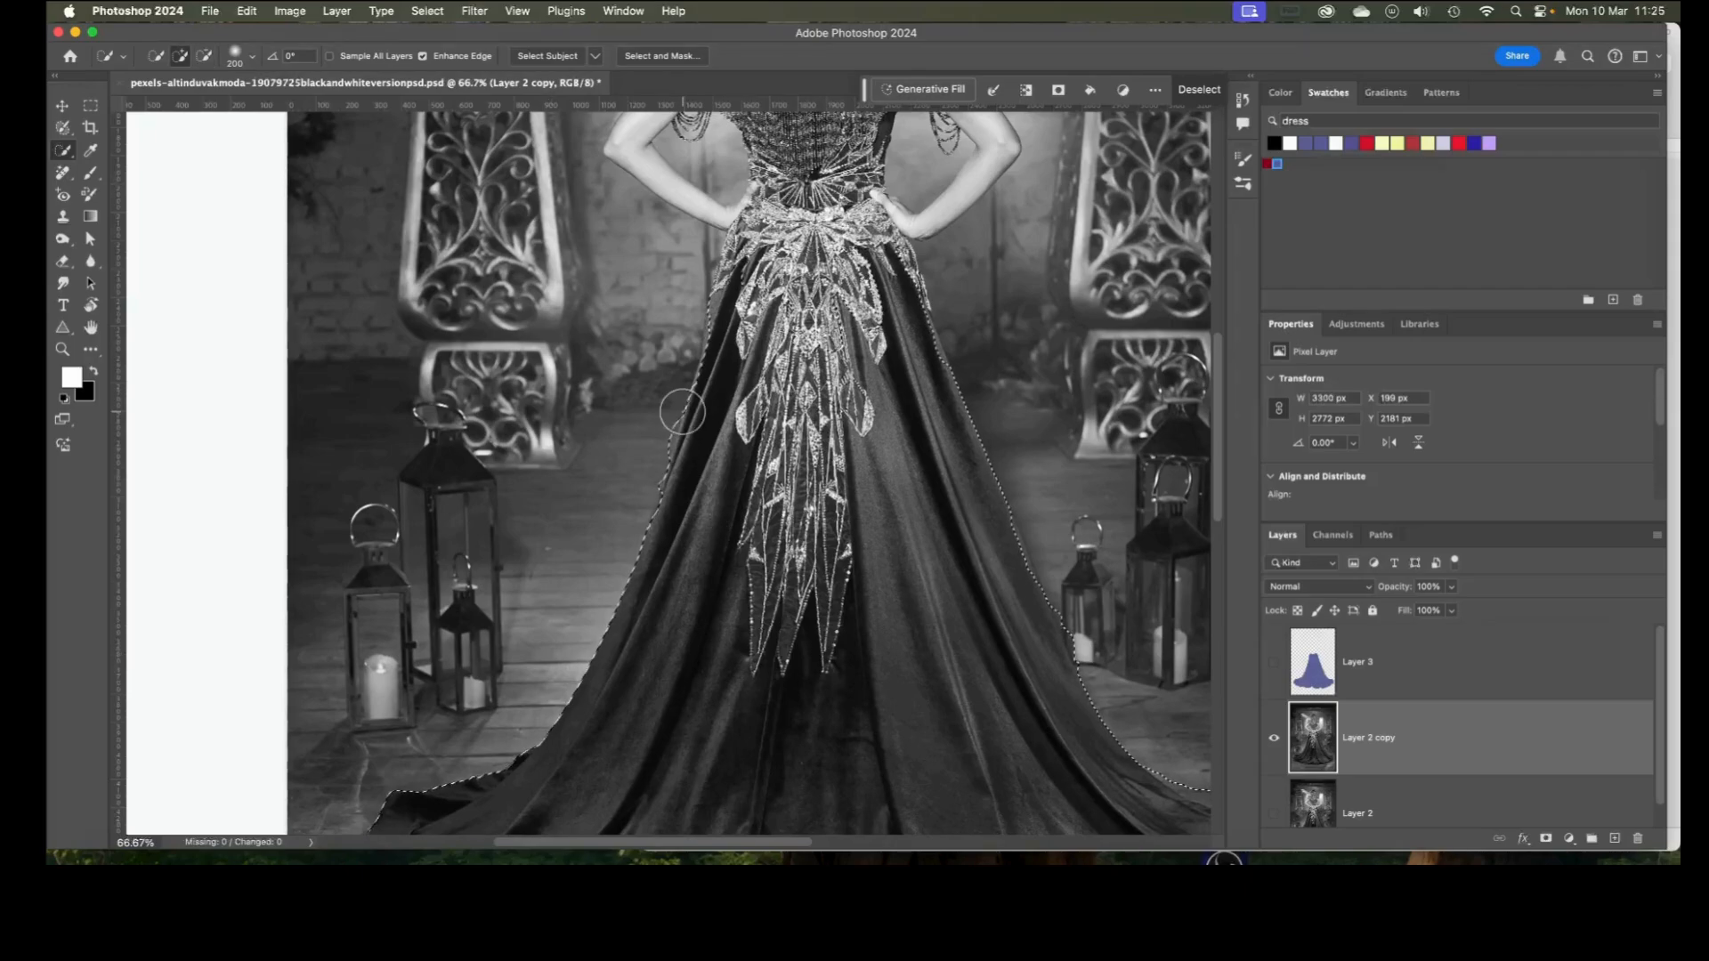
# - Refine the selection along the skirt's left edge and upper right edge with a smaller Quick Selection brush
pyautogui.press('[')
pyautogui.press('[')
pyautogui.press('[')
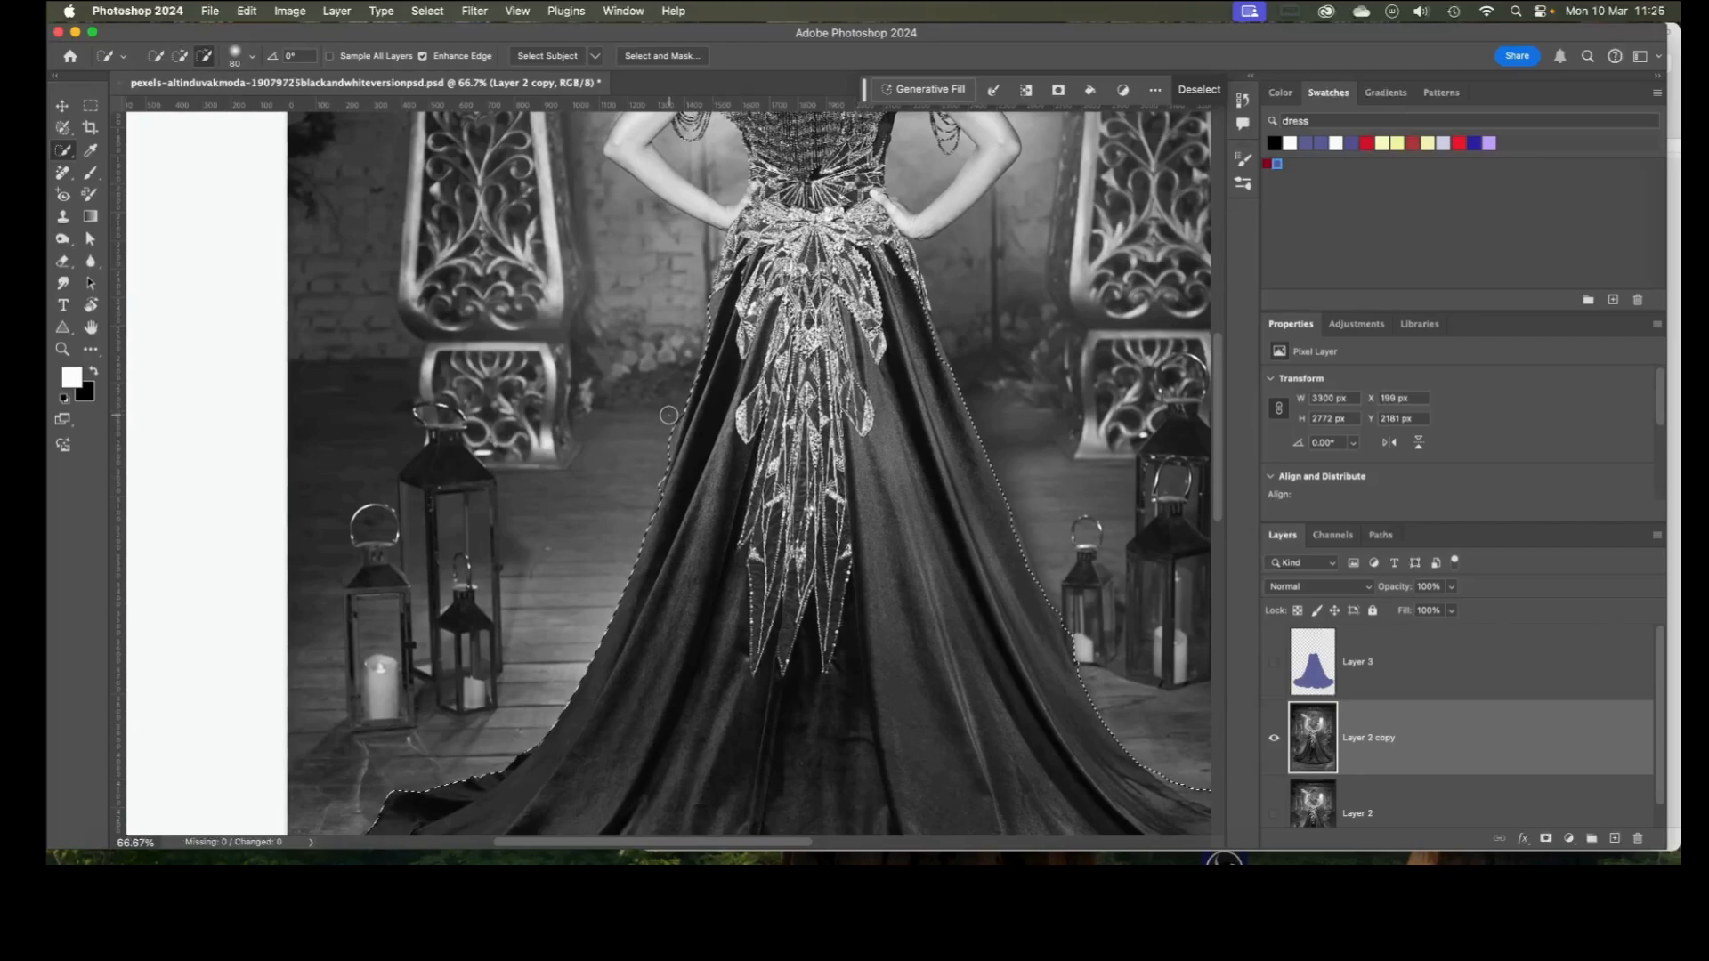
pyautogui.moveTo(669, 415); pyautogui.dragTo(660, 447)
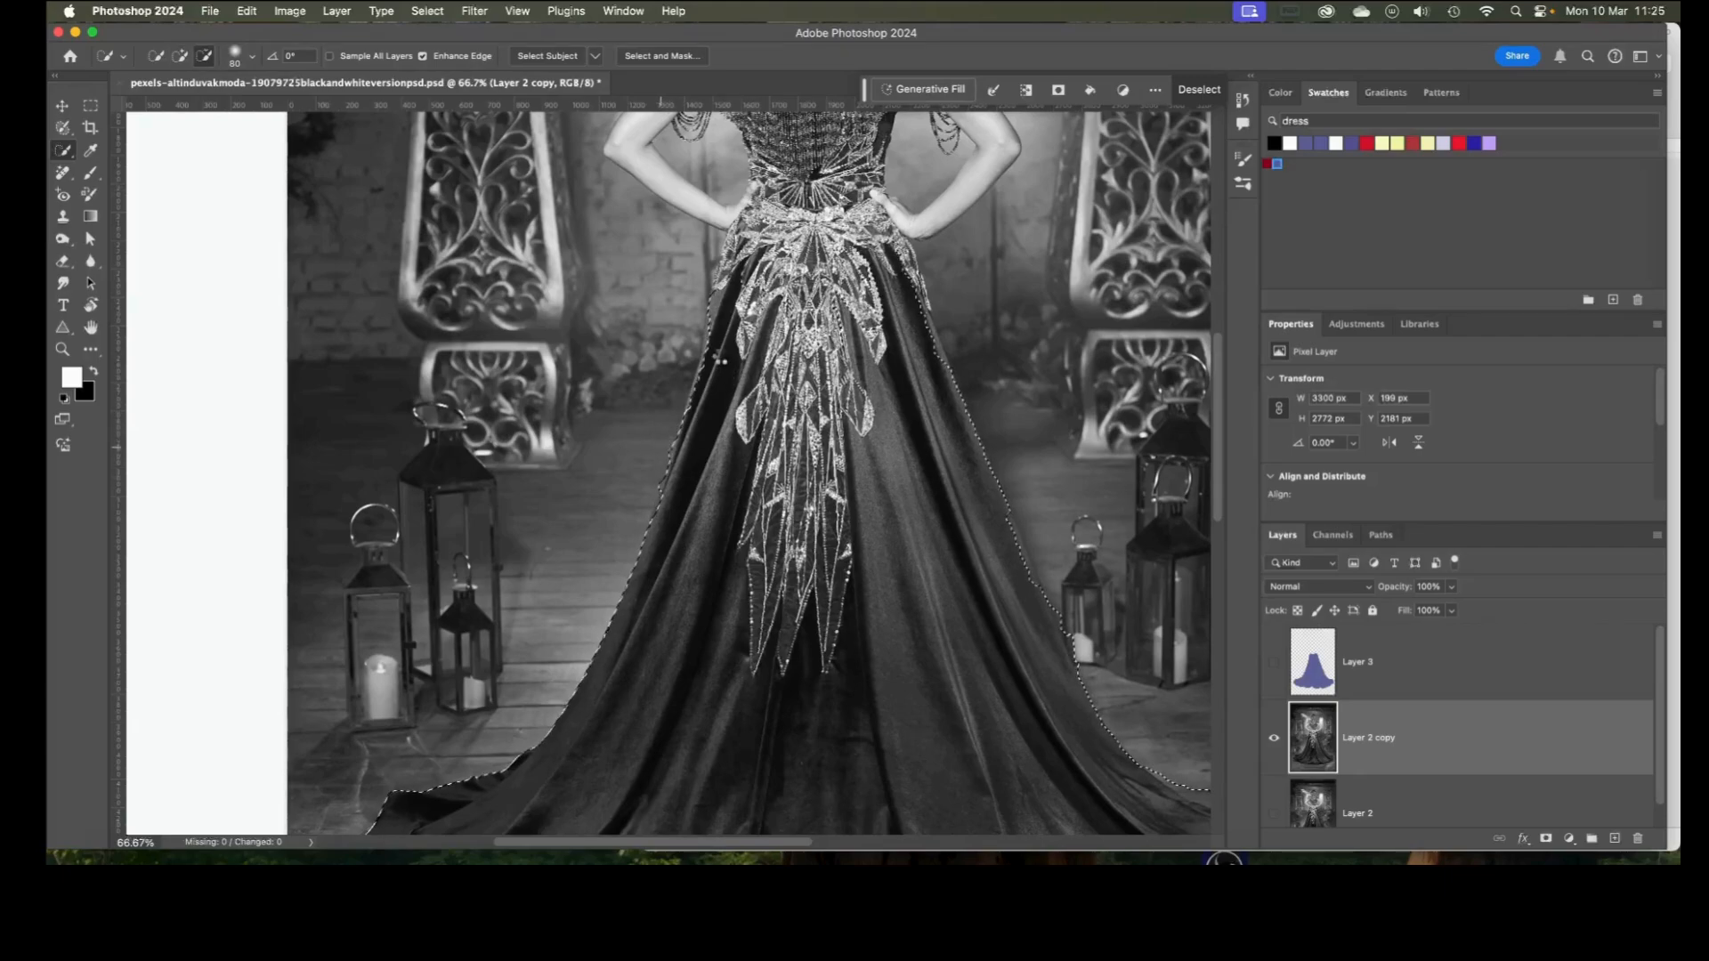
pyautogui.click(713, 370)
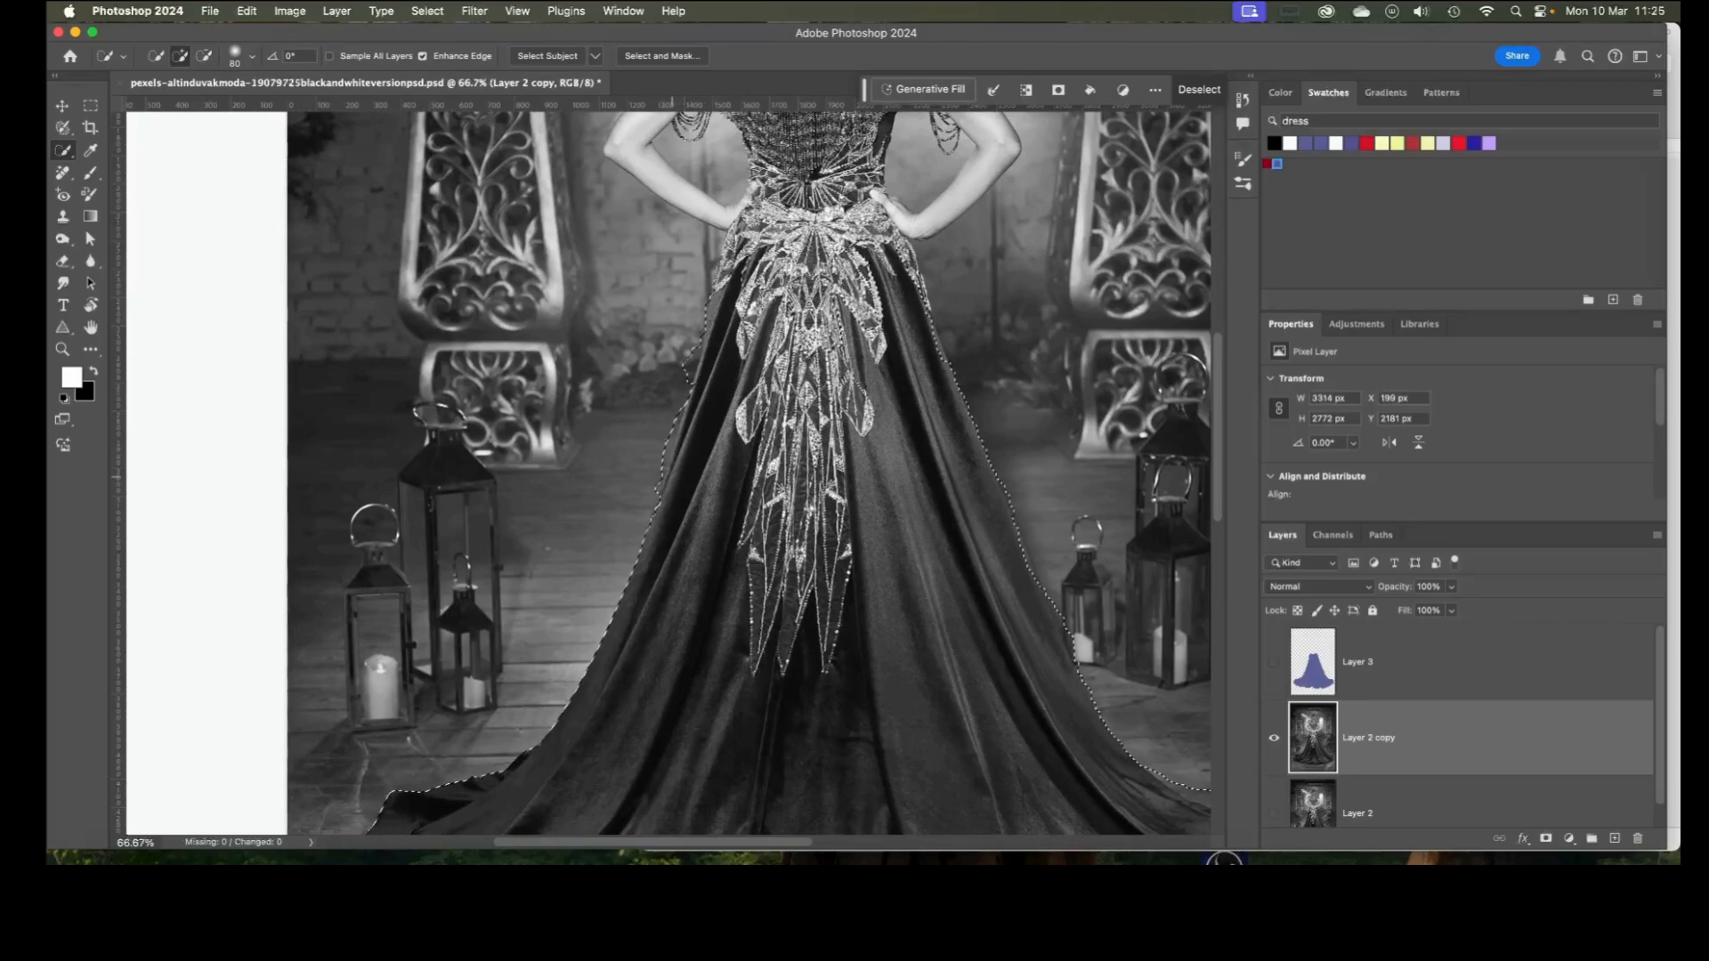
pyautogui.click(910, 267)
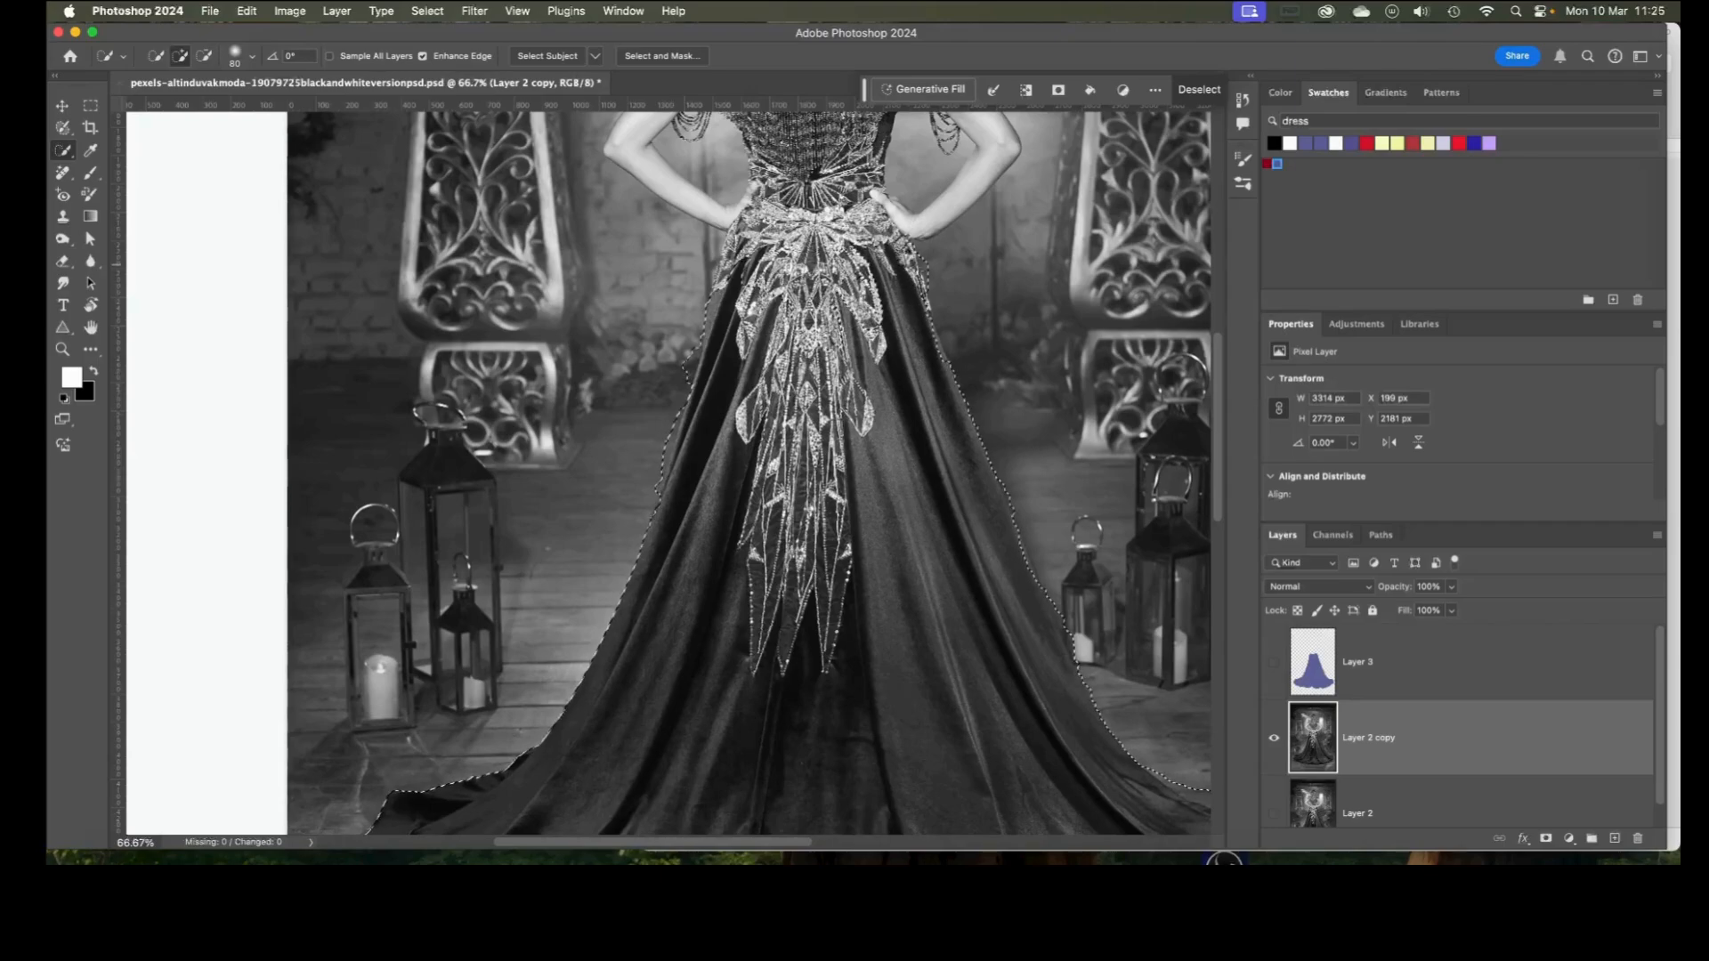
pyautogui.keyDown('alt'); pyautogui.click(935, 252); pyautogui.keyUp('alt')
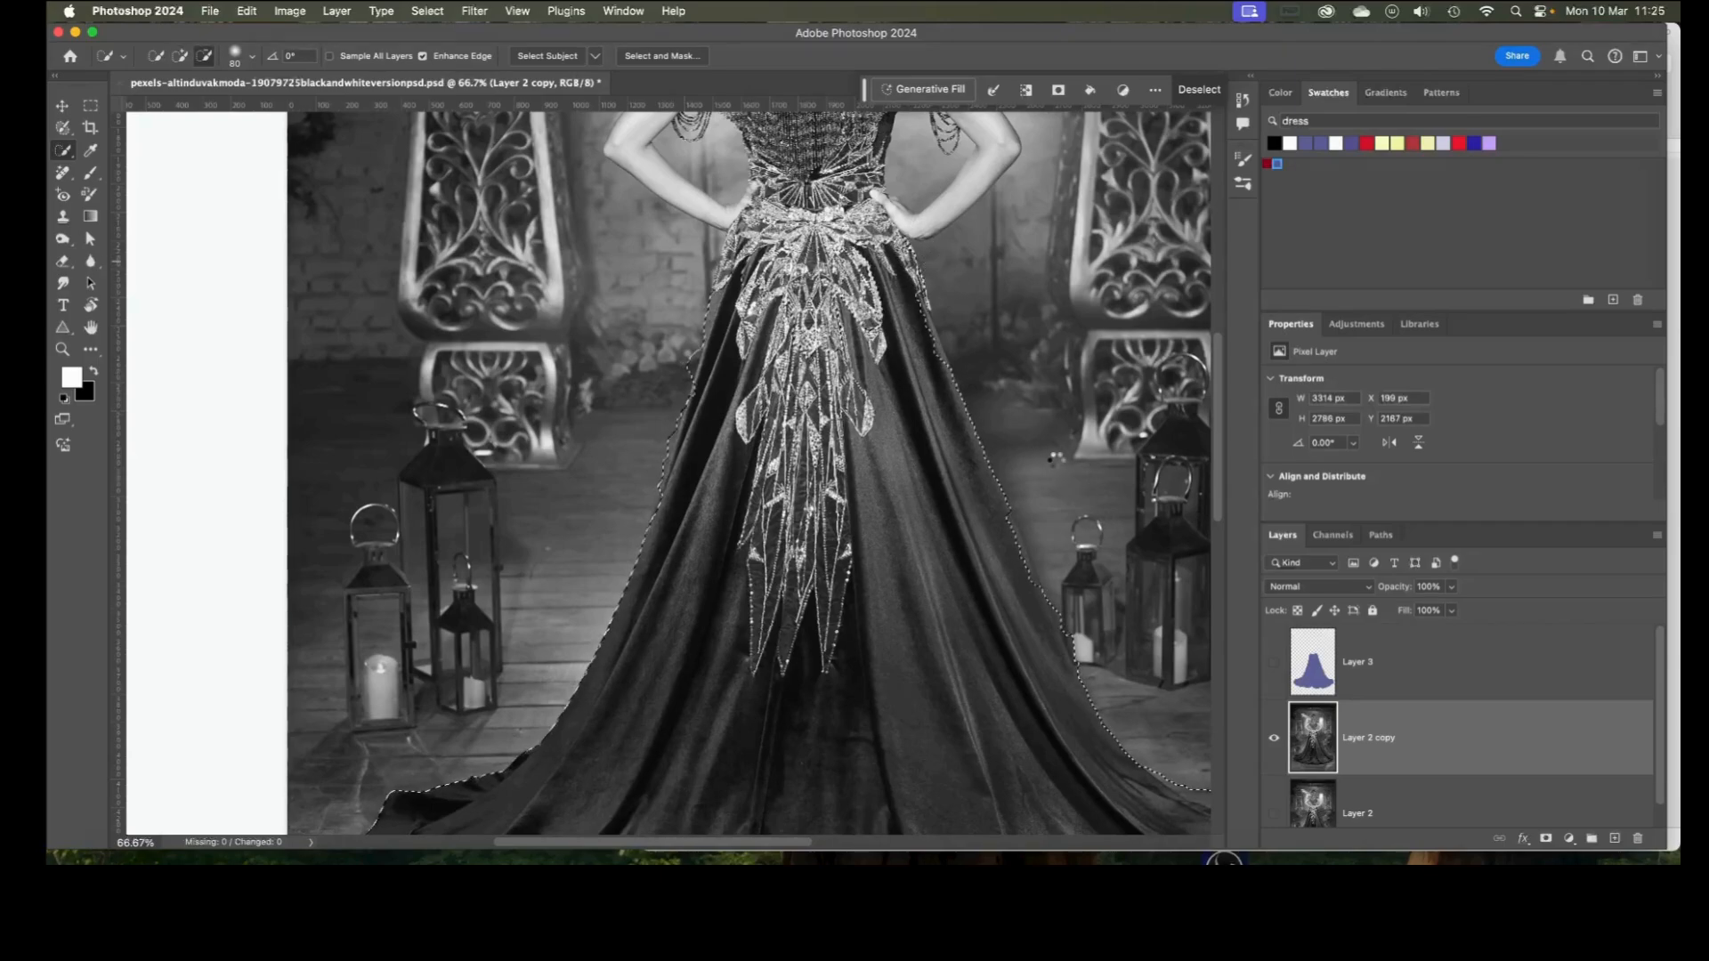
# - Clear the skirt selection
pyautogui.scroll(-3, 1056, 459)
pyautogui.scroll(-4, 1055, 459)
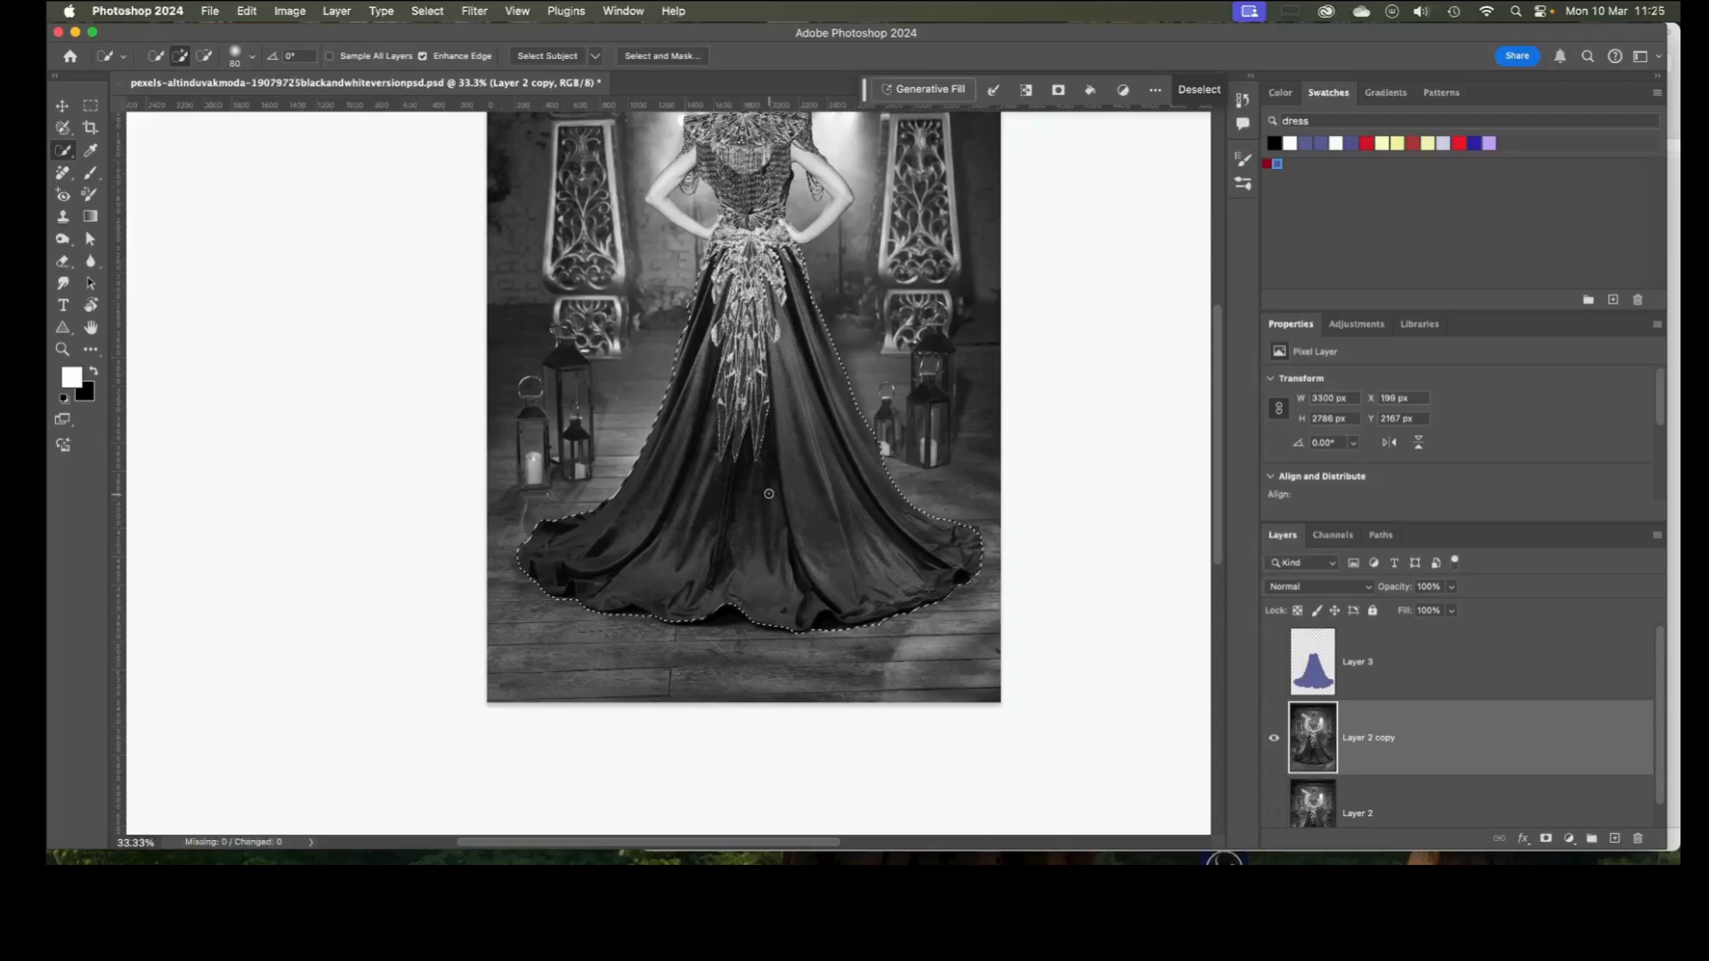
pyautogui.press('super+d')
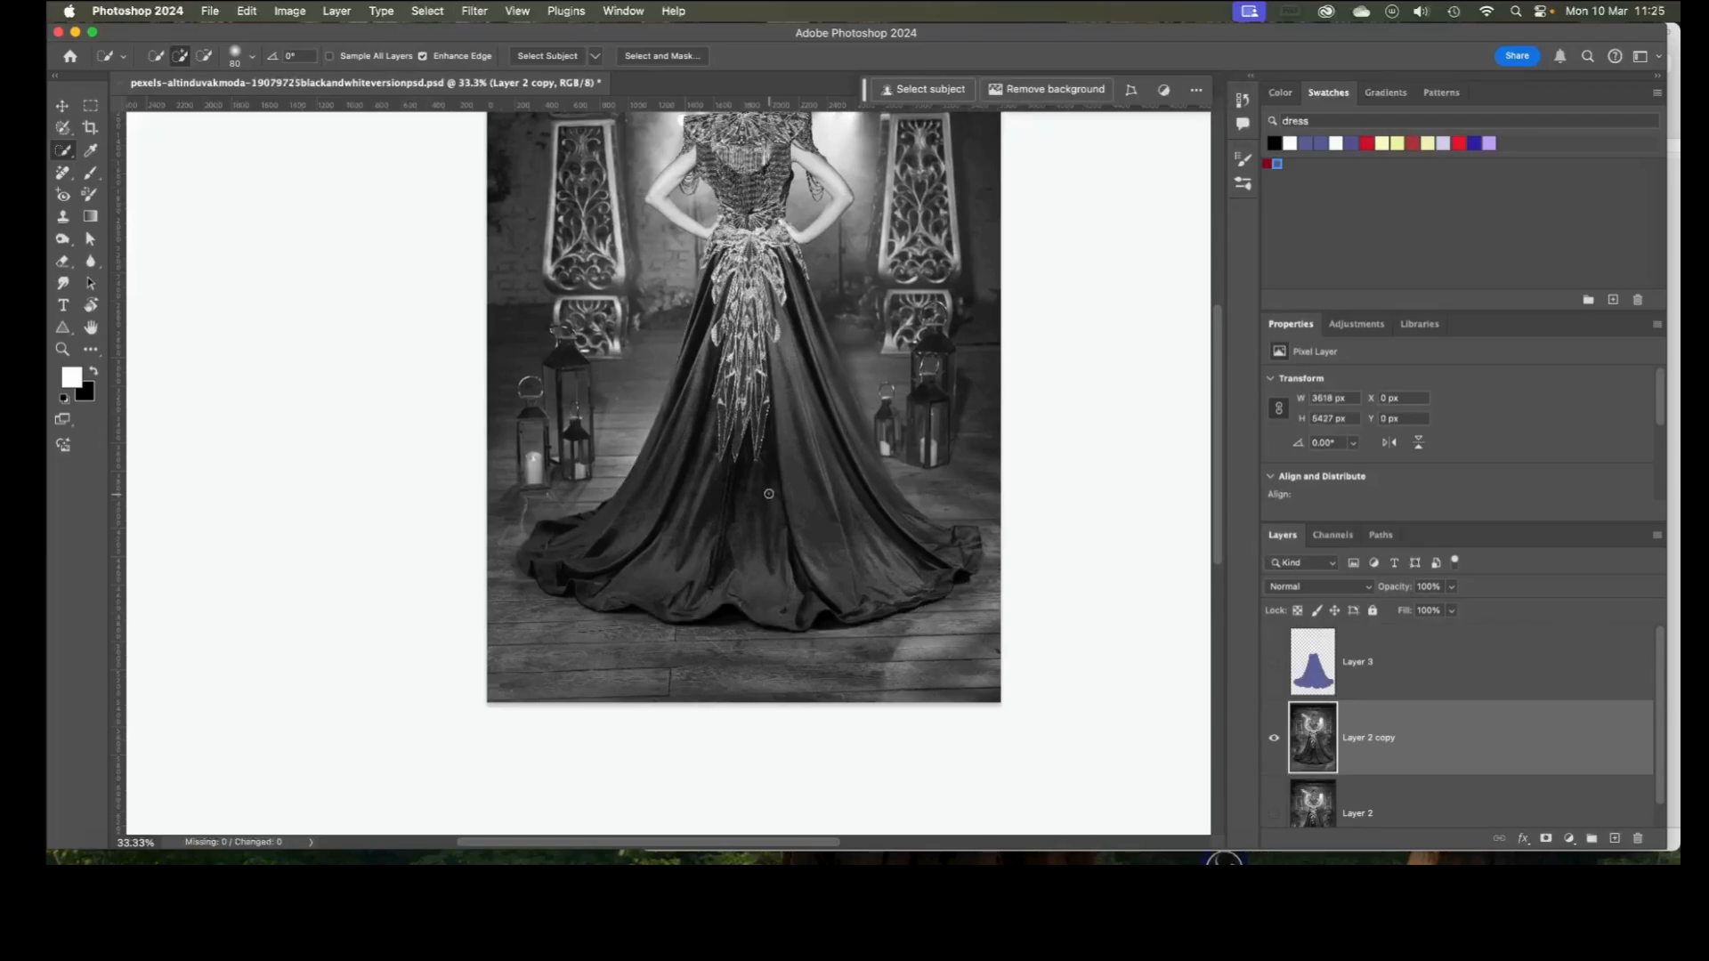
# - Select the whole skirt with the Object Selection tool by enclosing it in a rectangle
pyautogui.rightClick(73, 156)
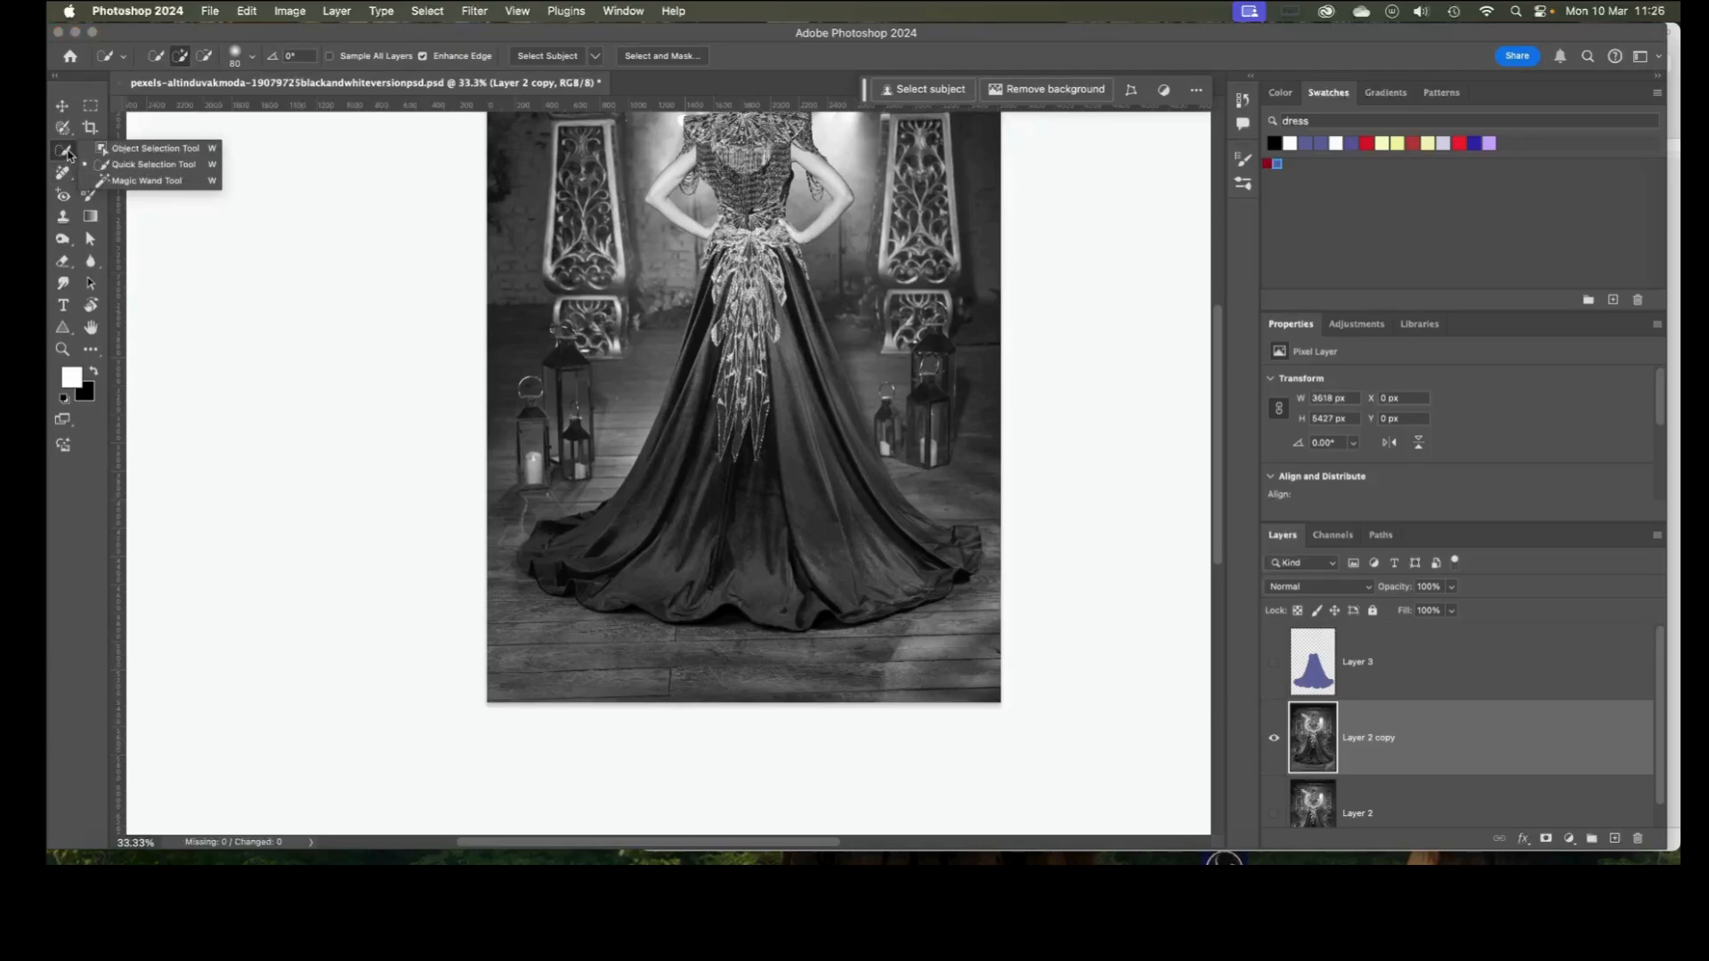
pyautogui.click(147, 148)
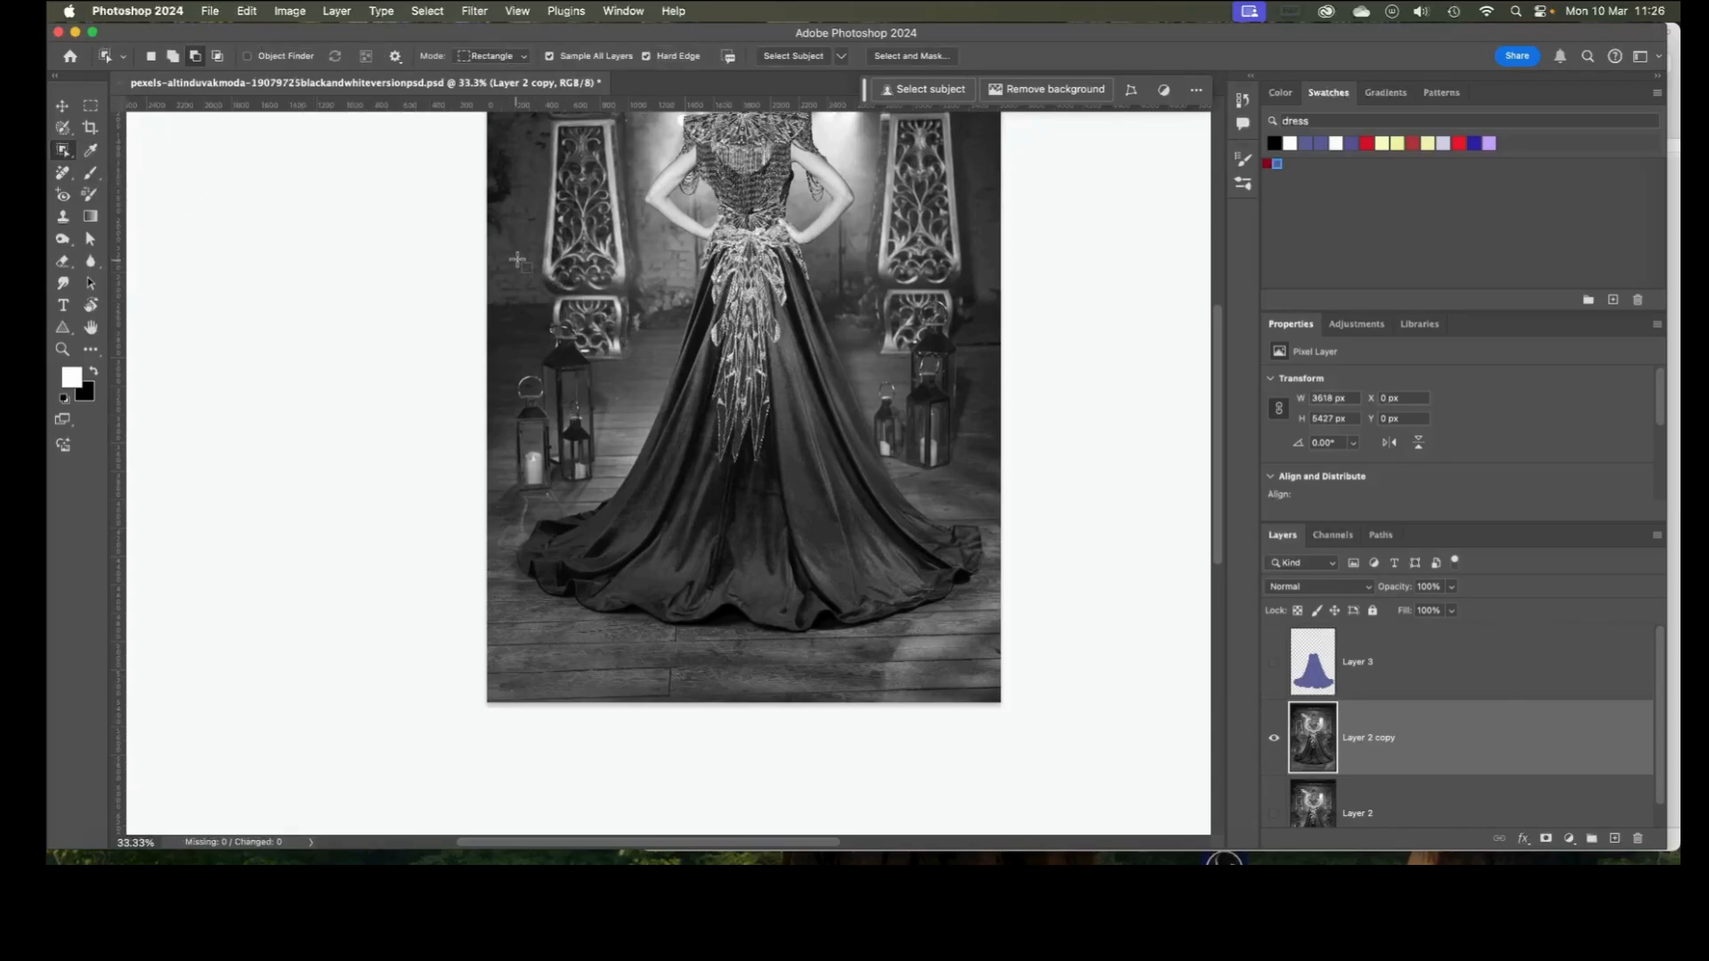
pyautogui.moveTo(513, 238); pyautogui.dragTo(995, 635)
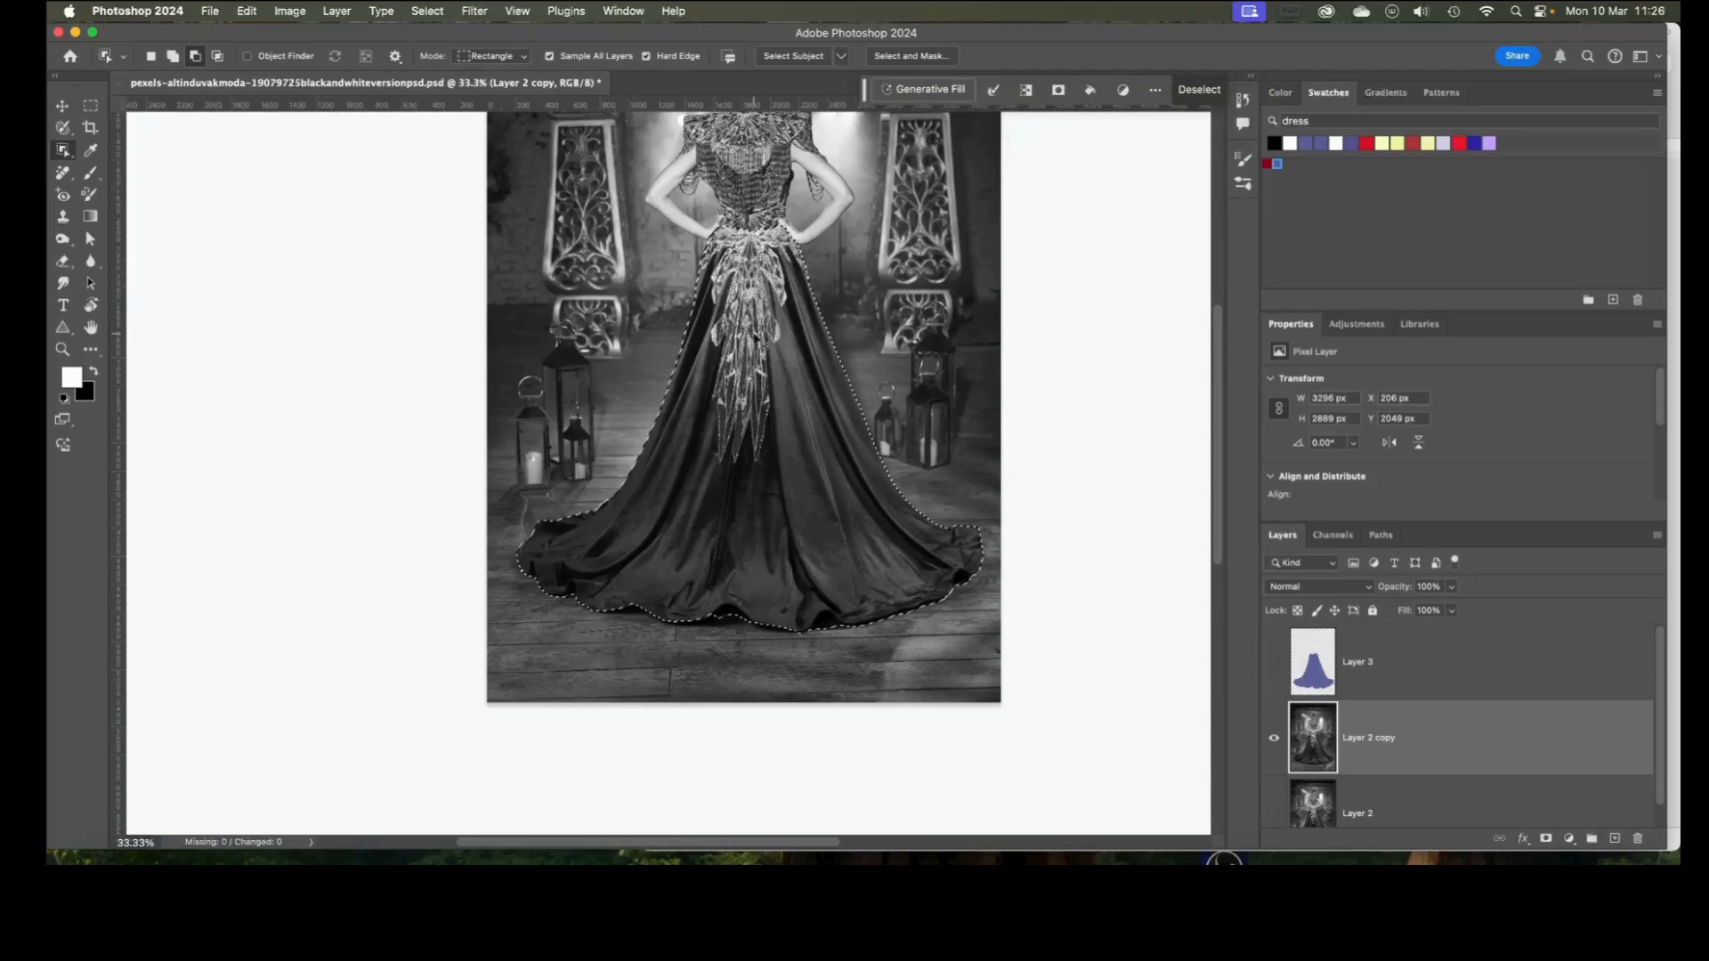
pyautogui.press('super+equal')
pyautogui.press('super+equal')
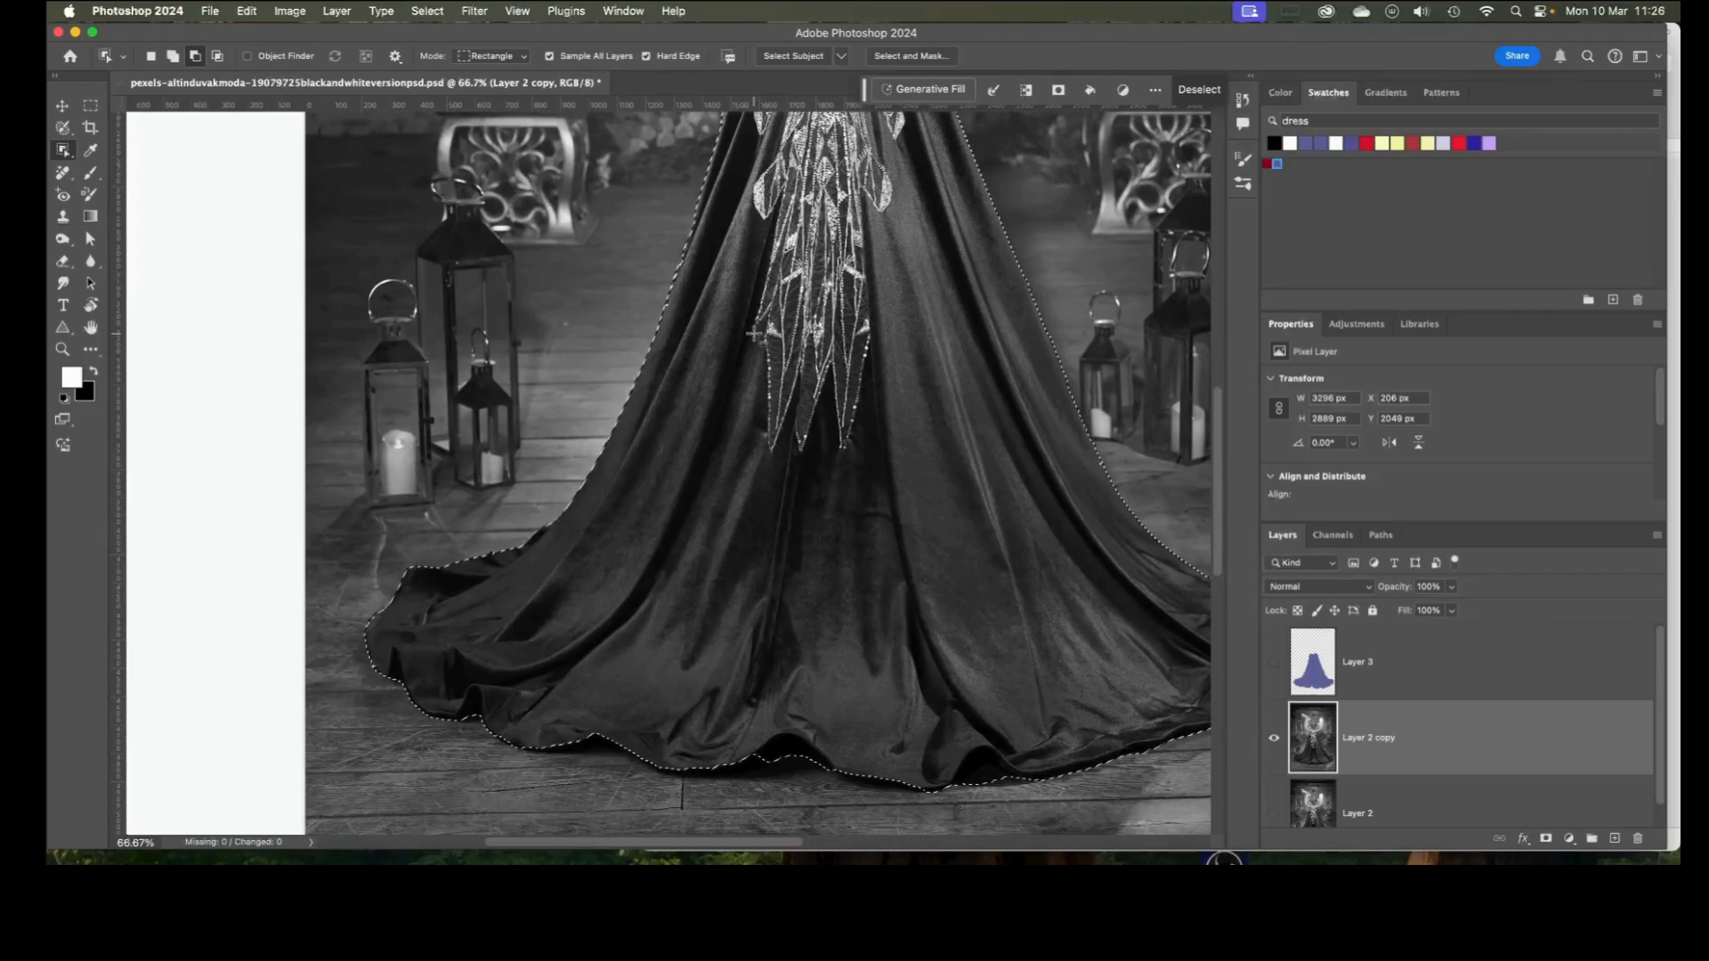
# - Turn the skirt selection into a layer mask on Layer 2 copy so only the skirt remains
pyautogui.press('super+minus')
pyautogui.press('super+minus')
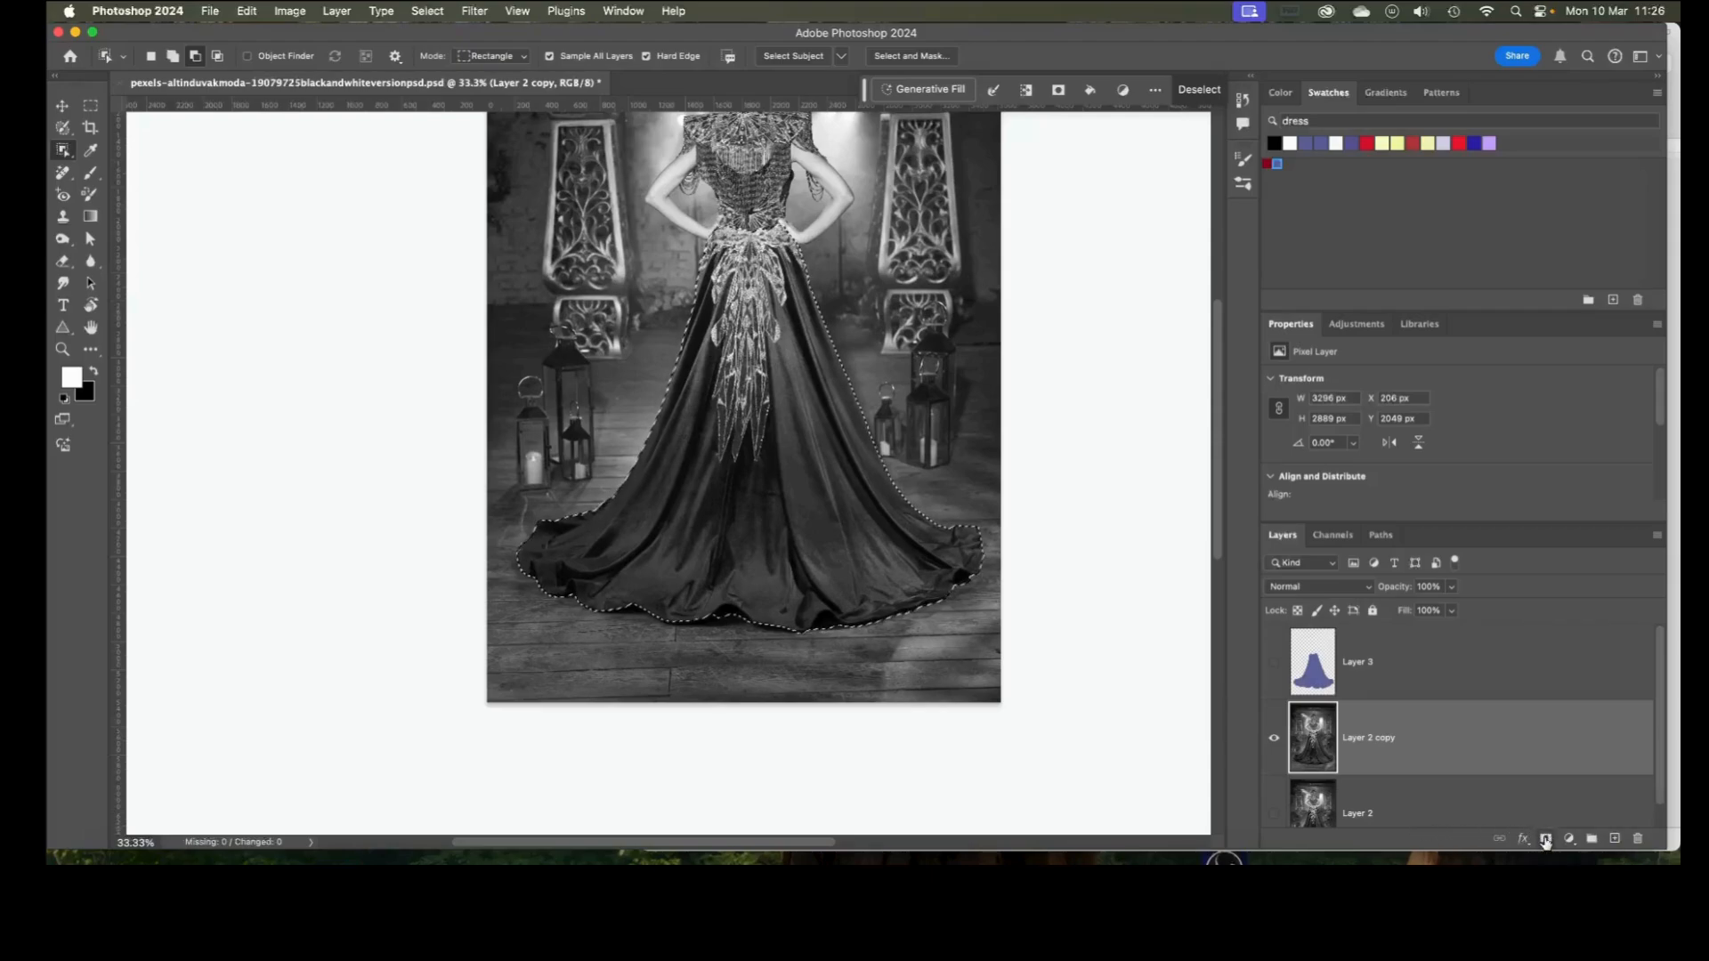
pyautogui.click(1546, 841)
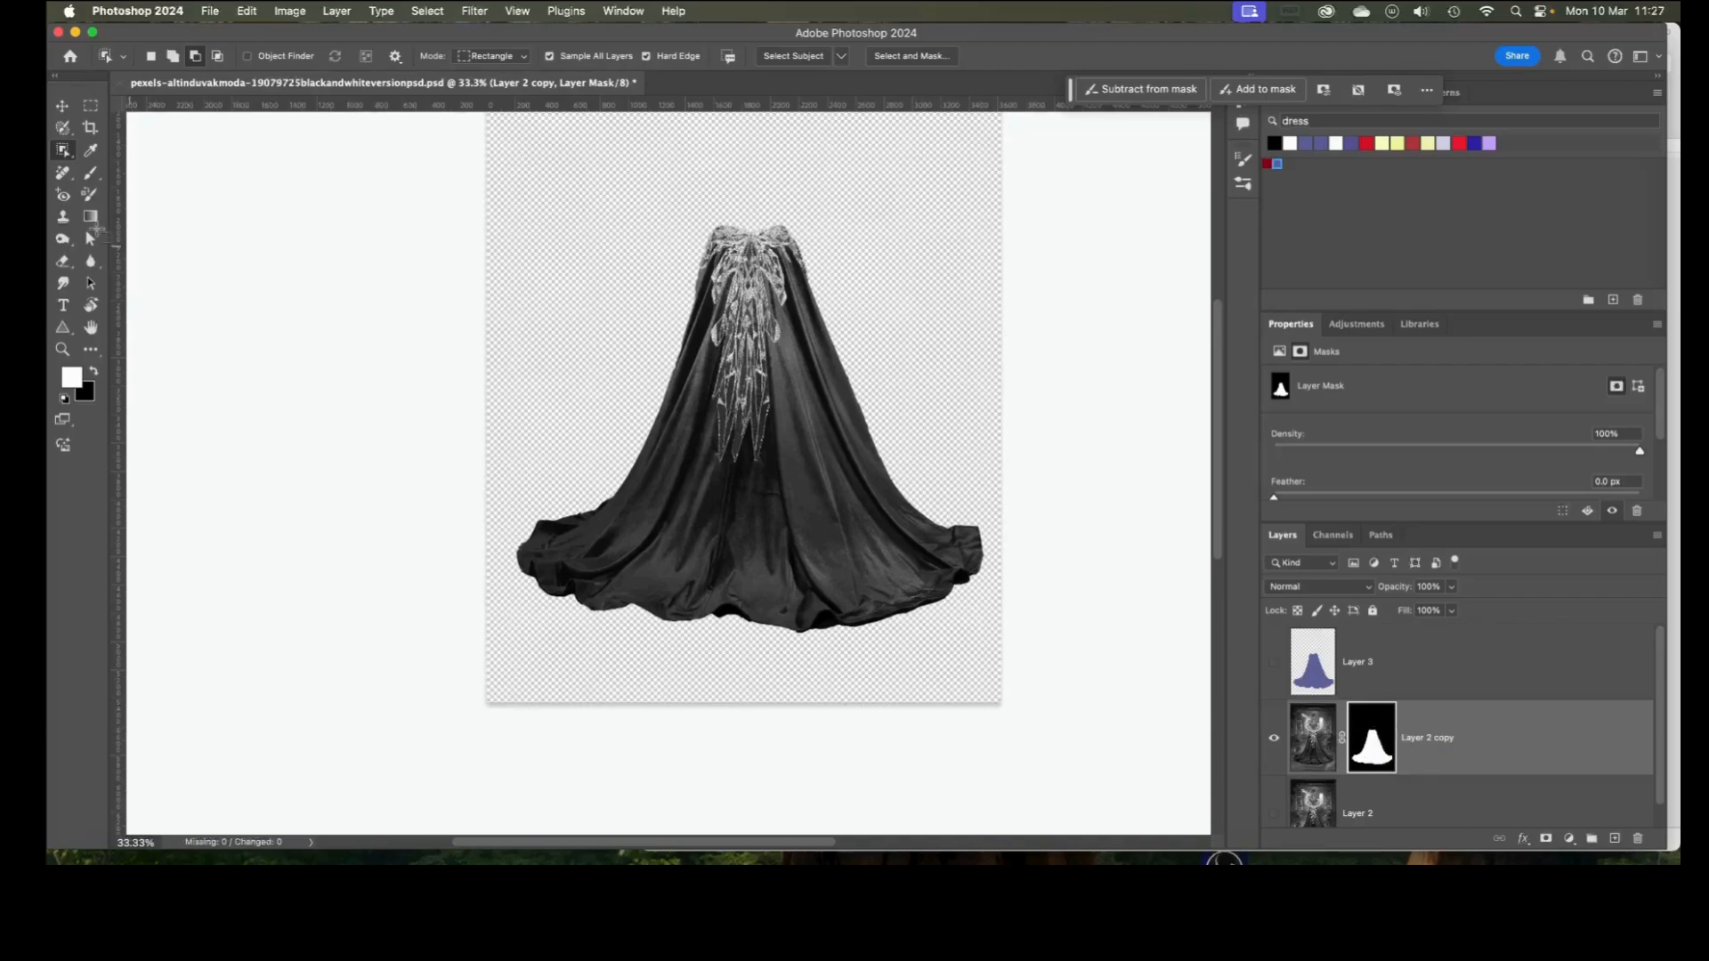
# - Paint white on the Layer 2 copy mask with a 600 px brush to reveal the background left of the skirt
pyautogui.click(93, 174)
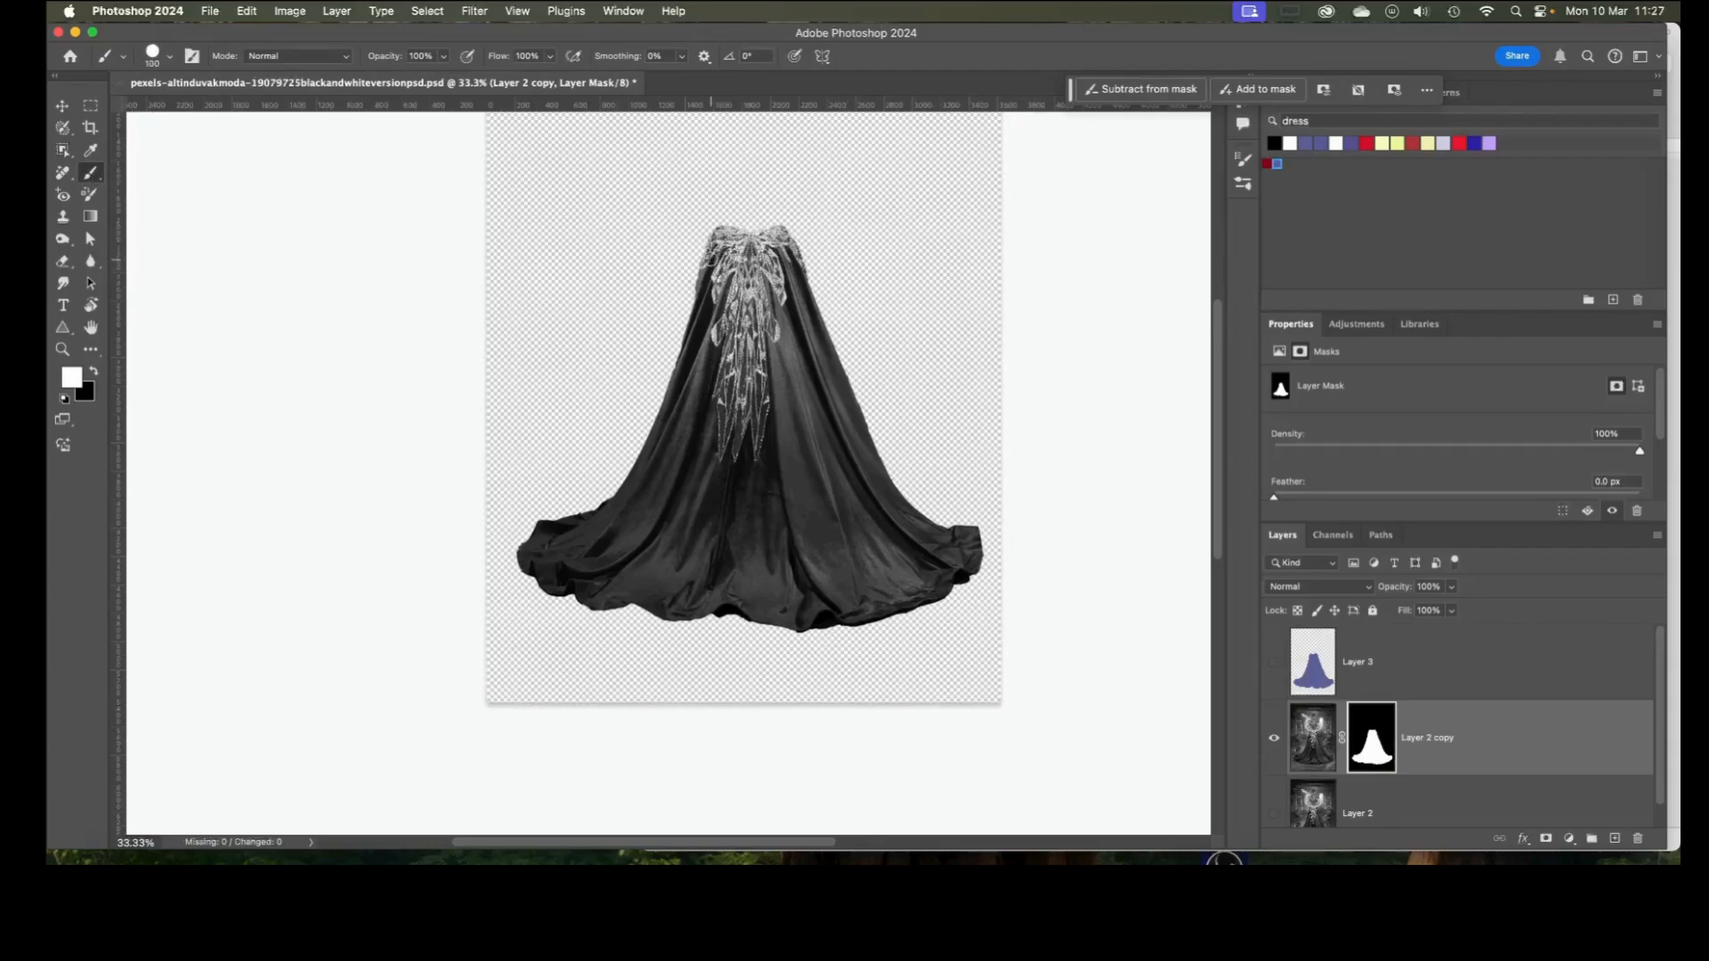
pyautogui.press(']')
pyautogui.press(']')
pyautogui.press(']')
pyautogui.press(']')
pyautogui.press(']')
pyautogui.press(']')
pyautogui.press(']')
pyautogui.press(']')
pyautogui.press(']')
pyautogui.press('x')
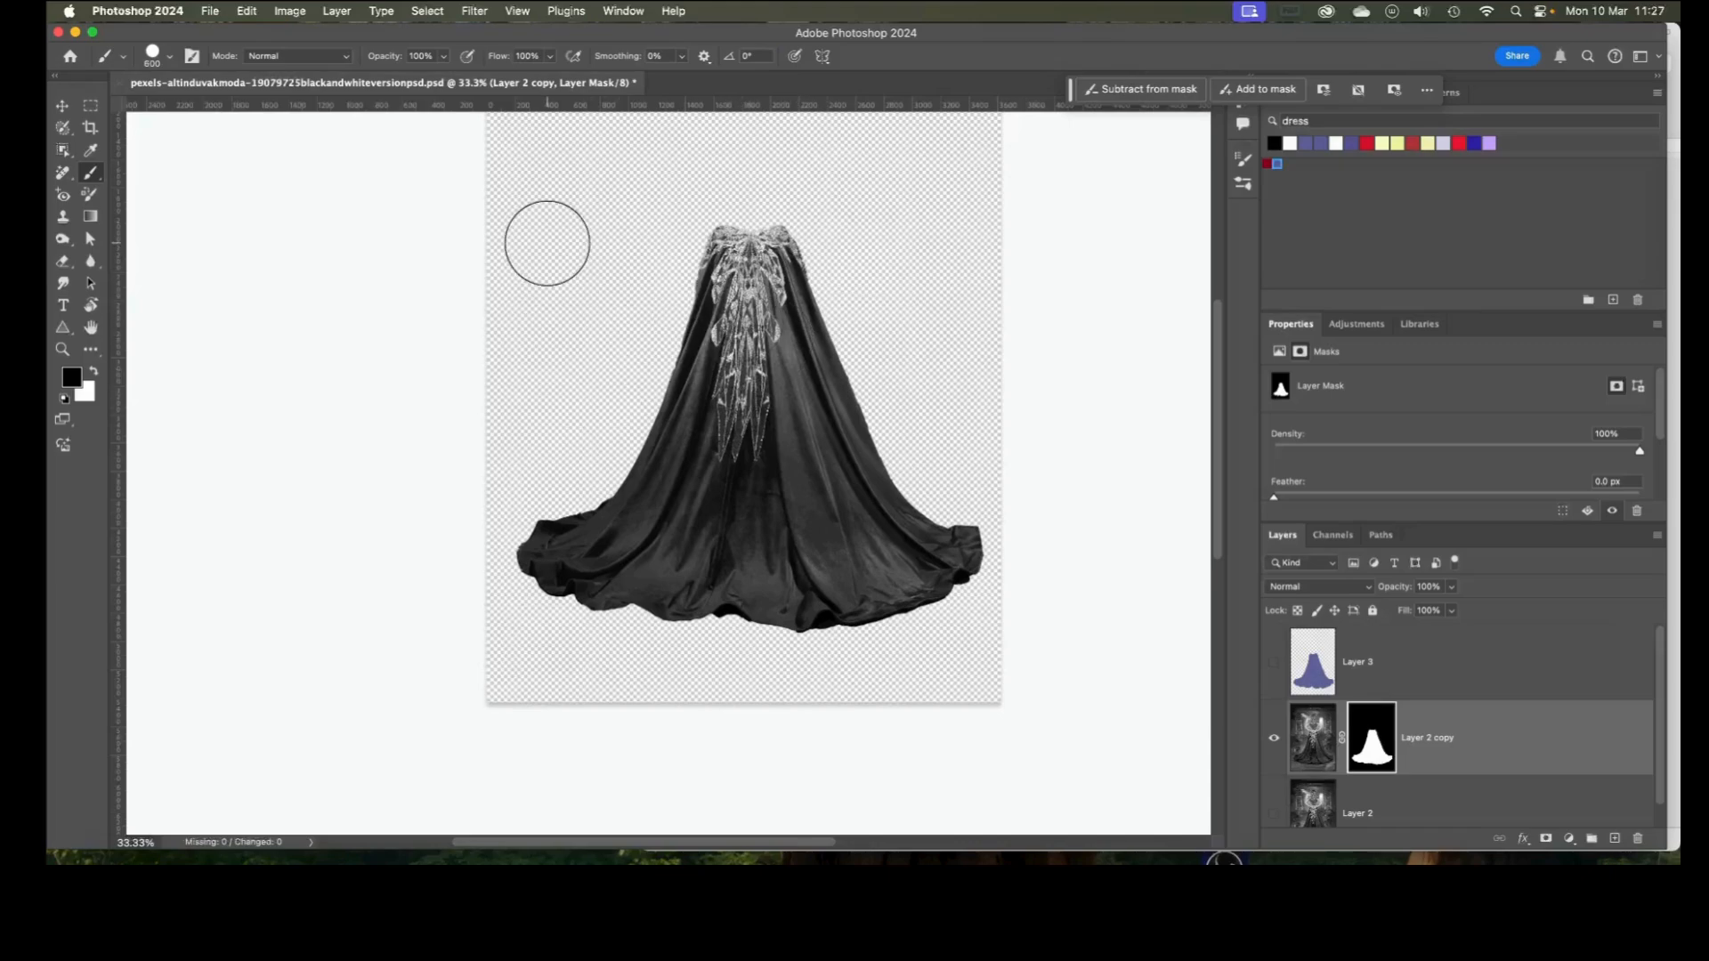
pyautogui.press('x')
pyautogui.click(546, 185)
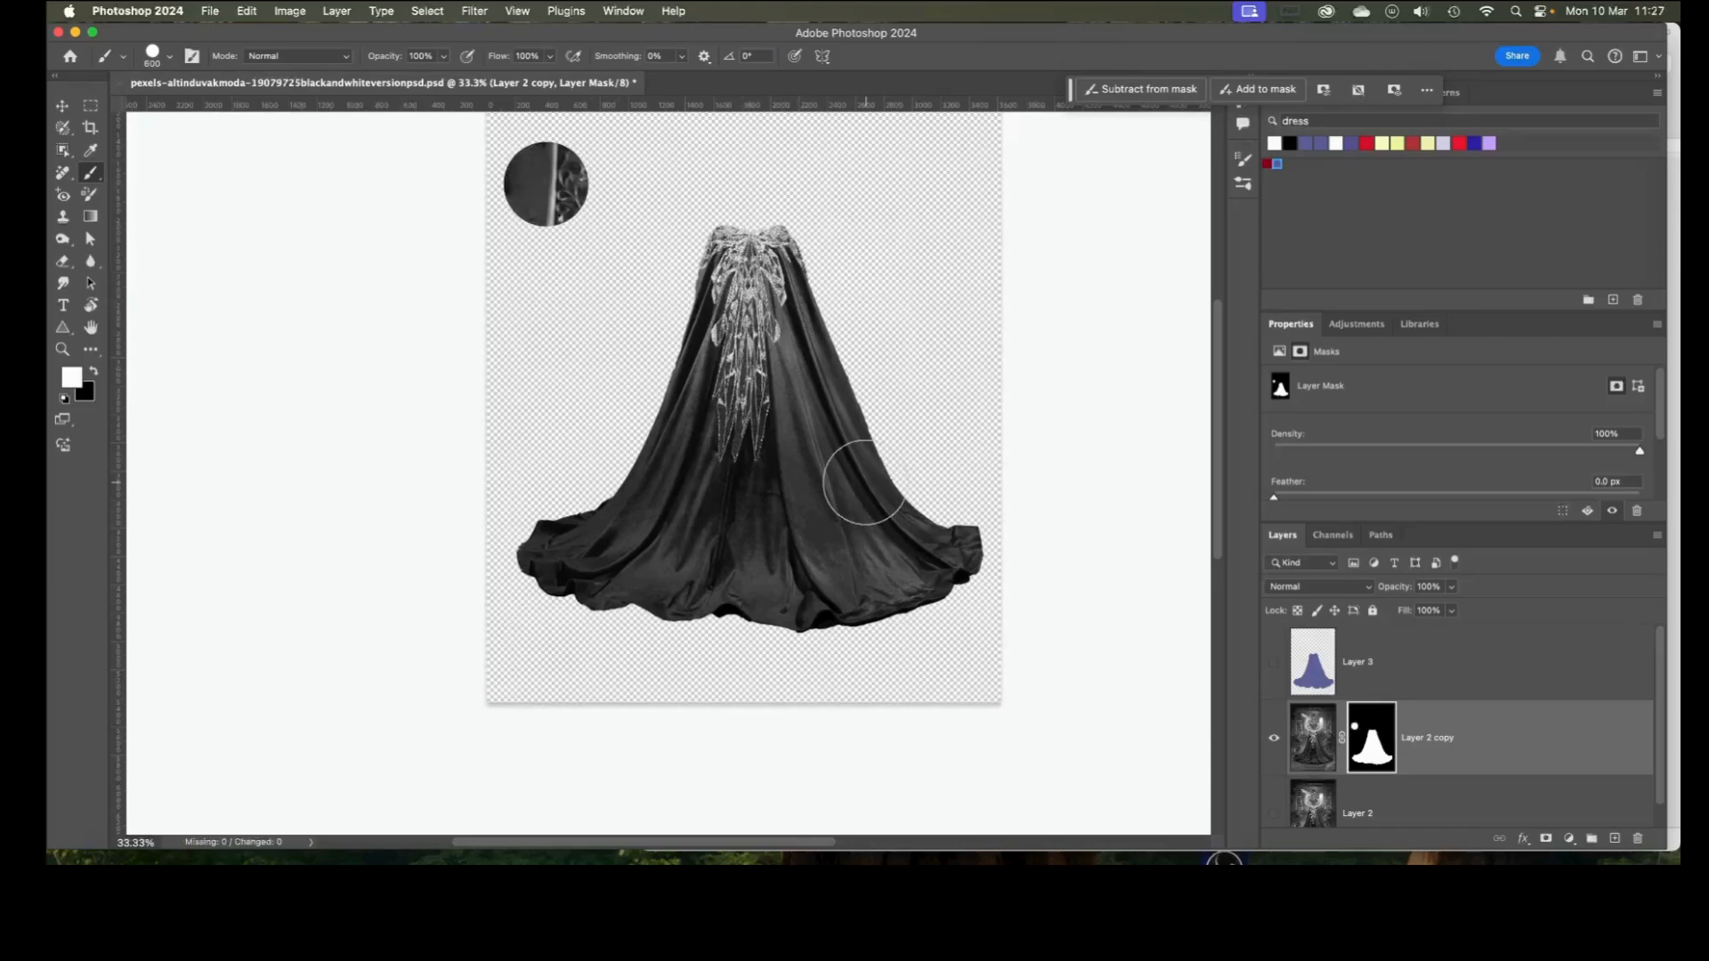
pyautogui.click(589, 192)
pyautogui.click(583, 251)
pyautogui.click(538, 247)
pyautogui.click(642, 234)
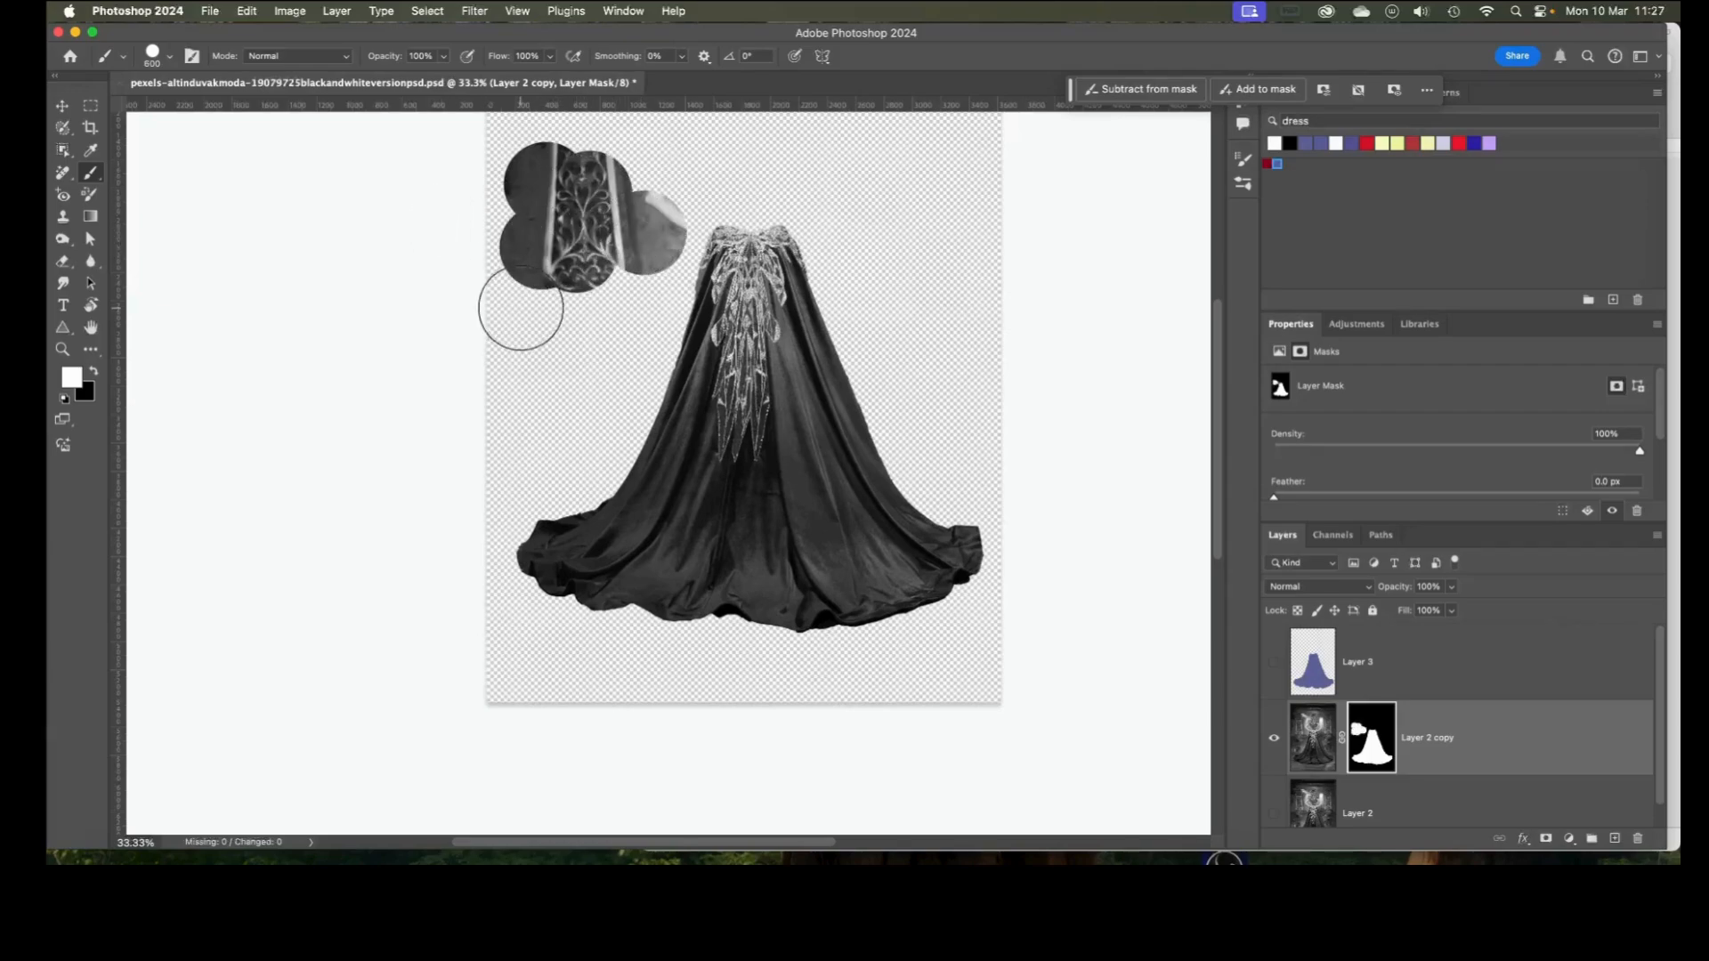
pyautogui.click(534, 308)
pyautogui.click(580, 308)
pyautogui.click(542, 365)
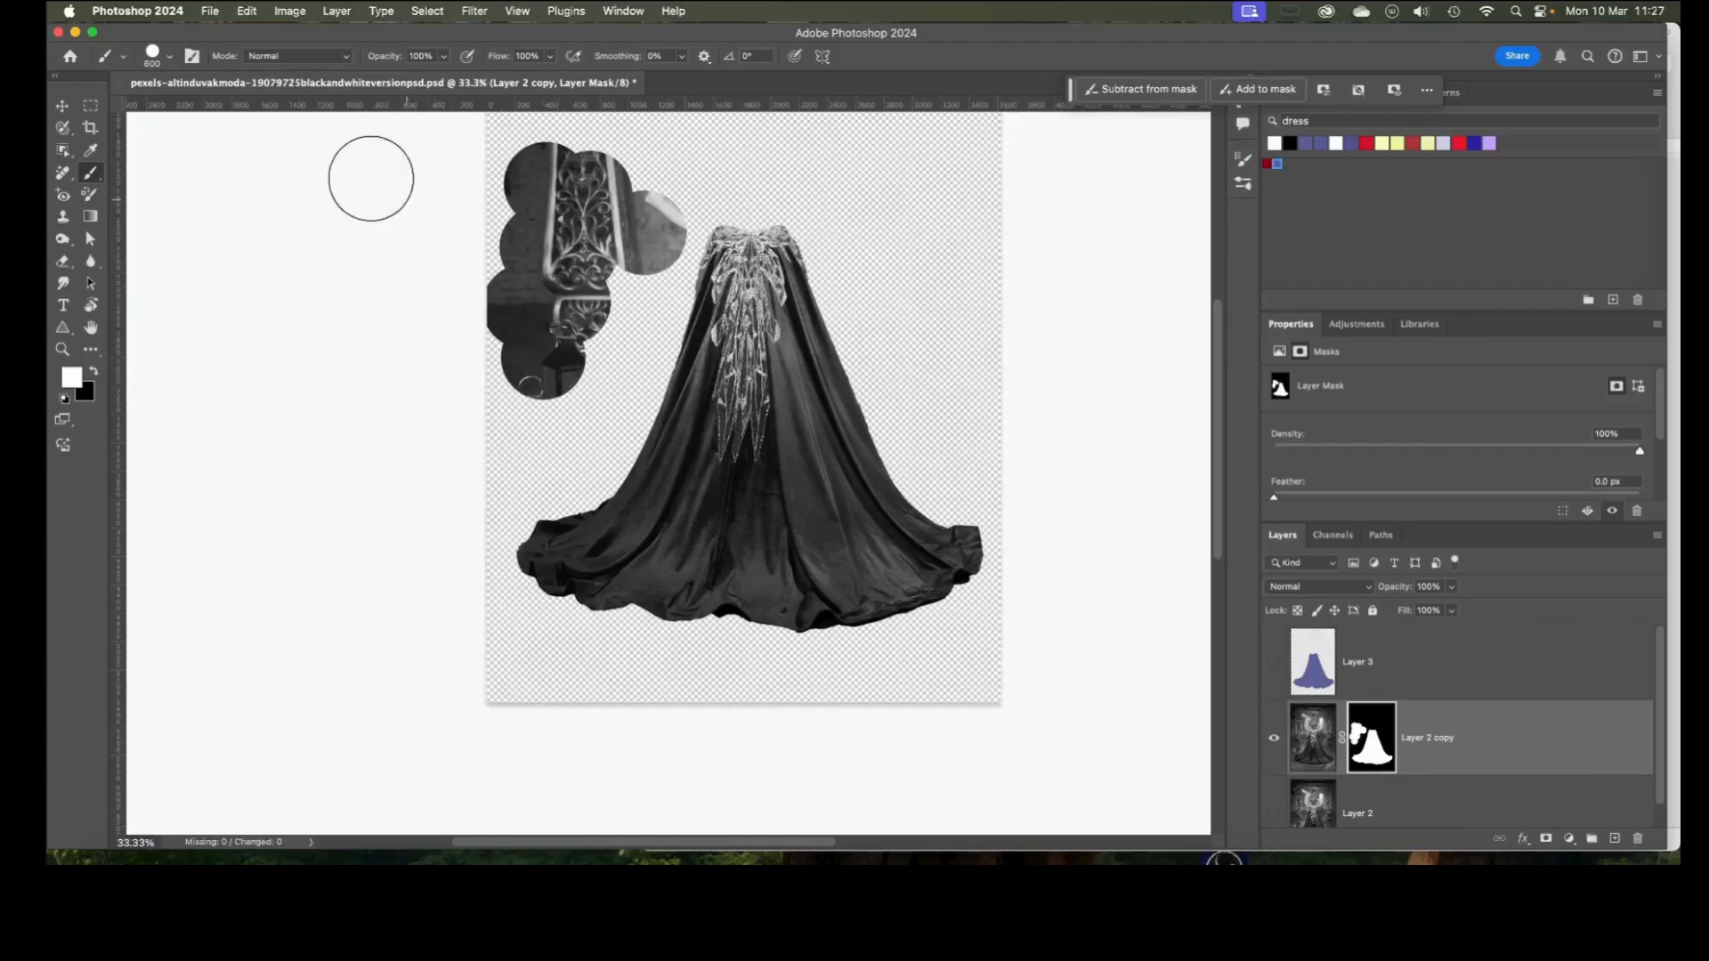
# - Check the brush settings and paint white on the mask to reveal the background right of the skirt
pyautogui.click(166, 58)
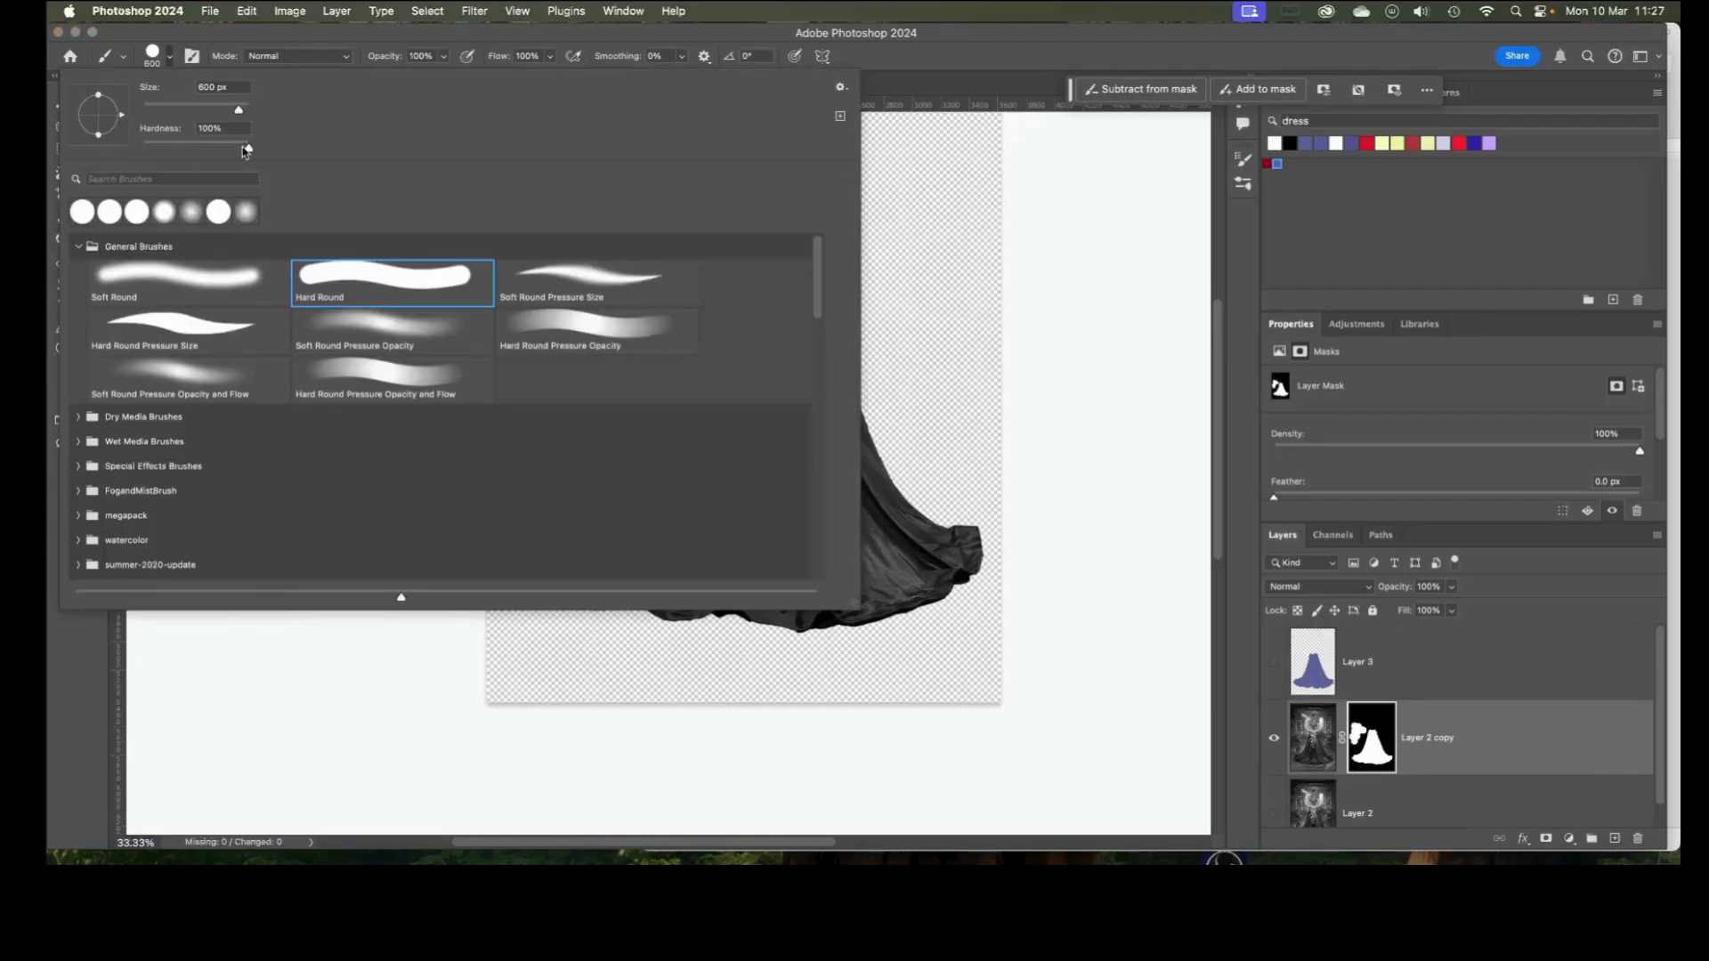
pyautogui.click(912, 216)
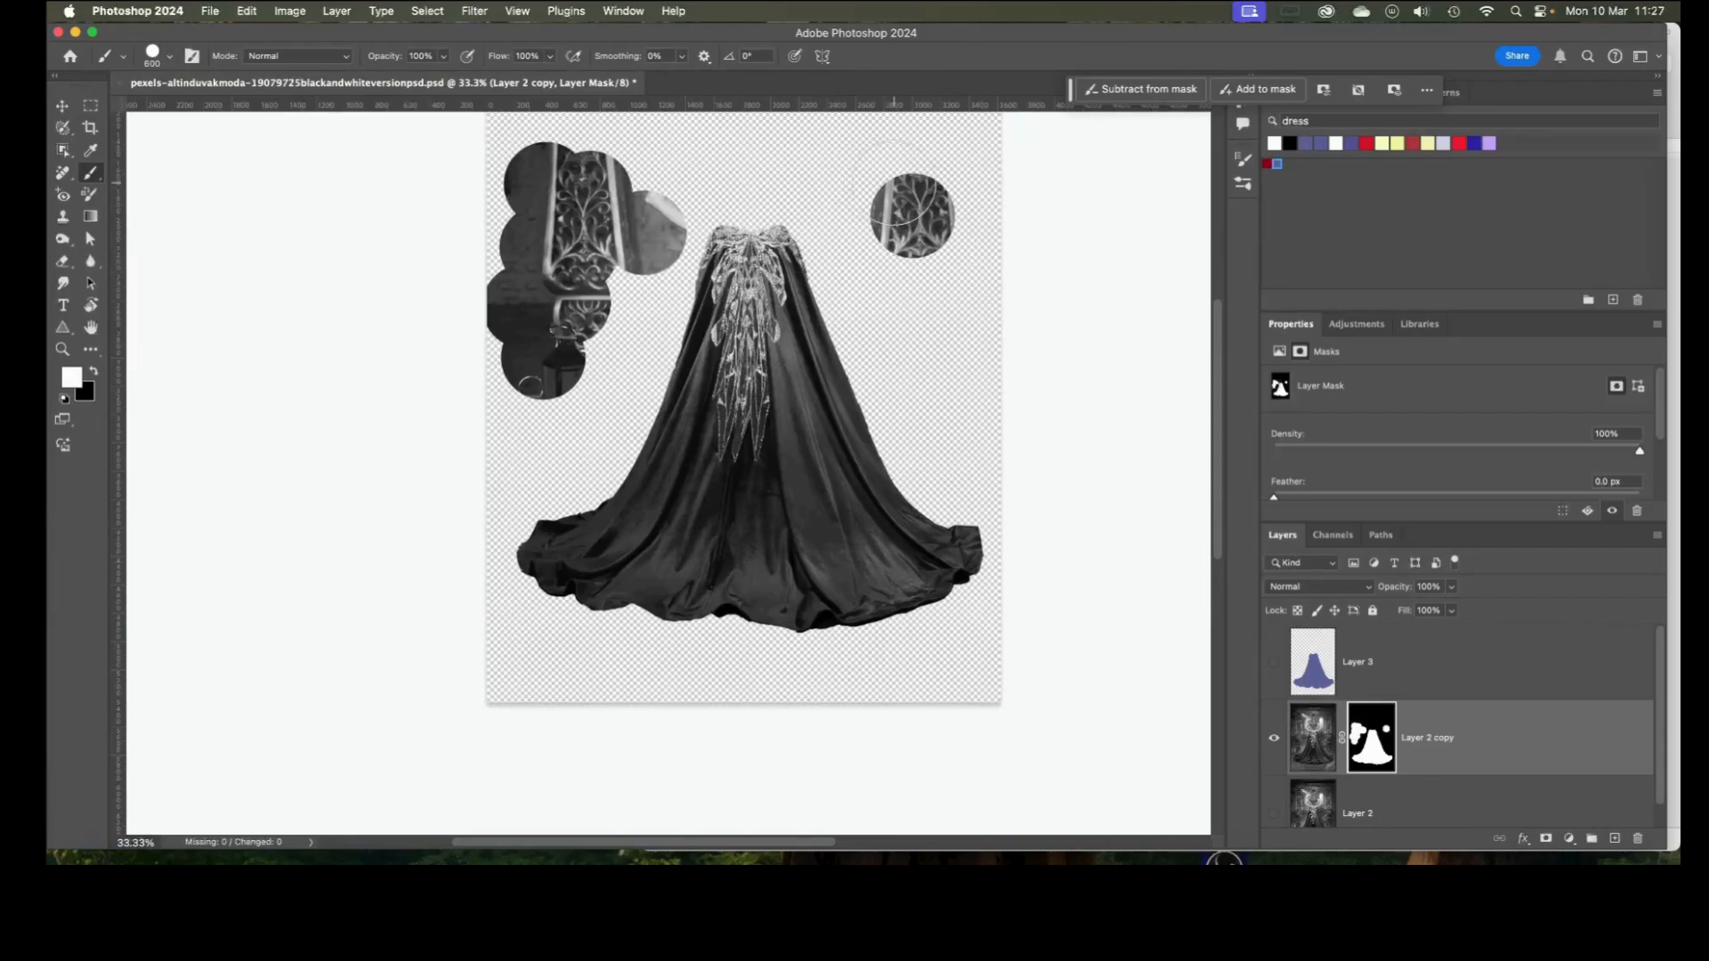
pyautogui.moveTo(895, 184); pyautogui.dragTo(979, 205)
pyautogui.moveTo(981, 263)
pyautogui.mouseDown()
pyautogui.moveTo(979, 345)
pyautogui.moveTo(850, 297)
pyautogui.moveTo(881, 396)
pyautogui.mouseUp()
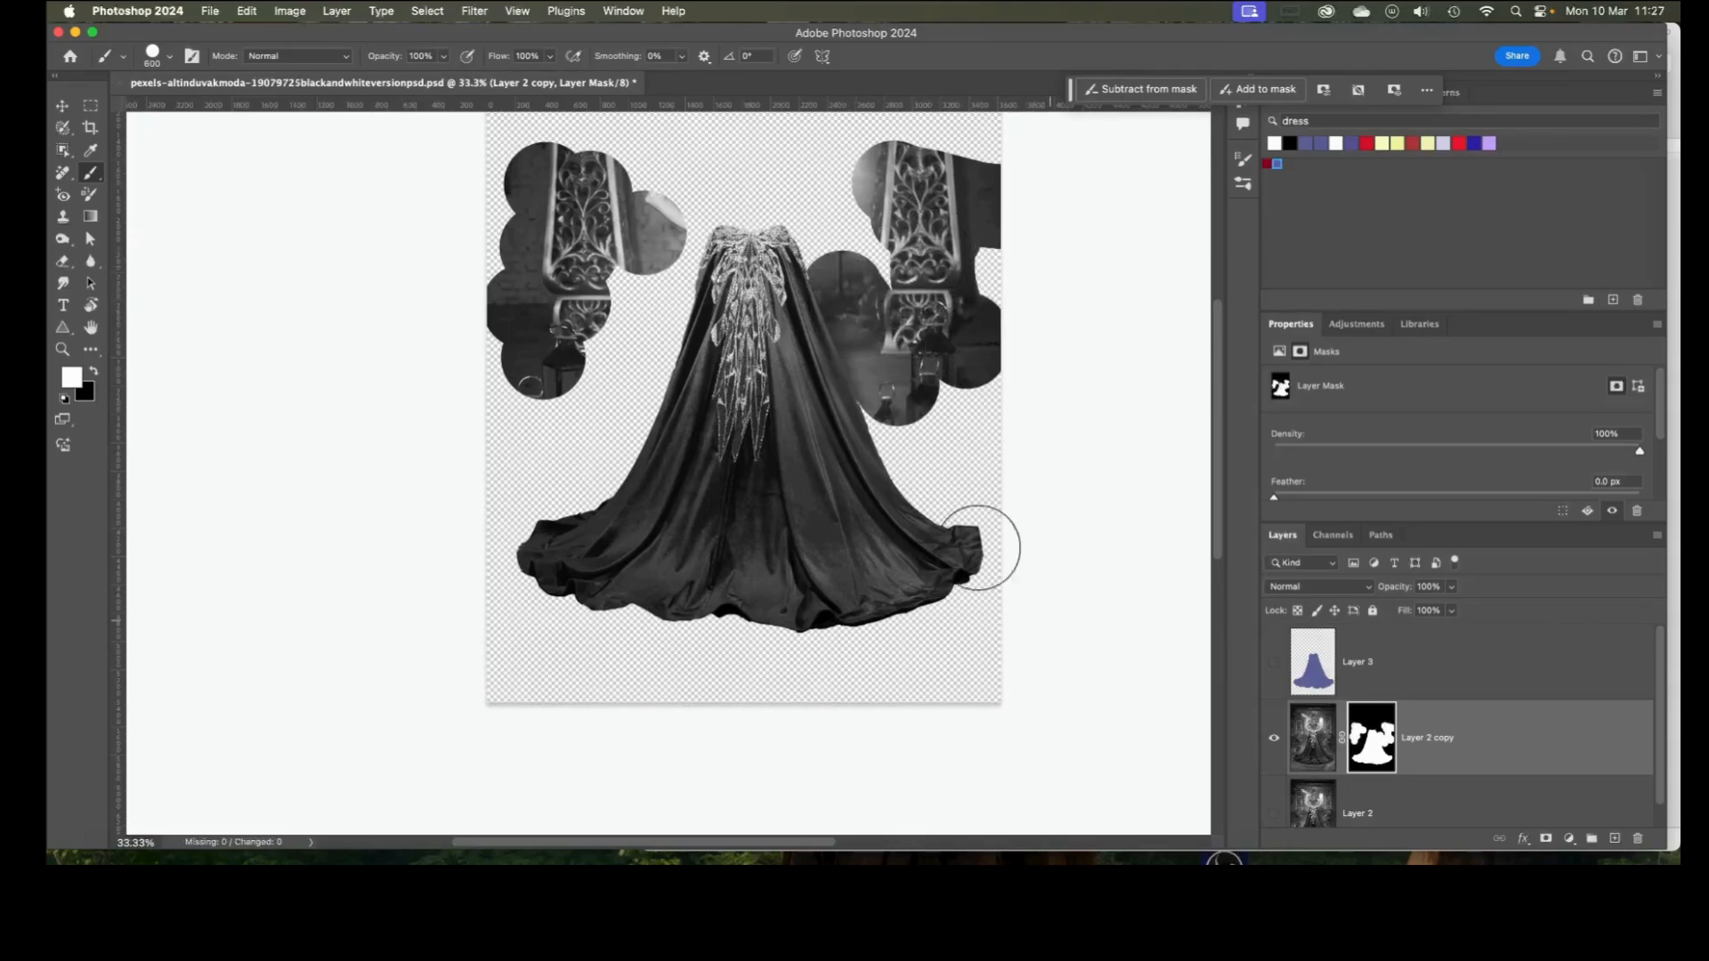
pyautogui.moveTo(907, 465)
pyautogui.mouseDown()
pyautogui.moveTo(1117, 546)
pyautogui.moveTo(936, 406)
pyautogui.moveTo(1022, 401)
pyautogui.moveTo(1002, 475)
pyautogui.moveTo(1093, 511)
pyautogui.mouseUp()
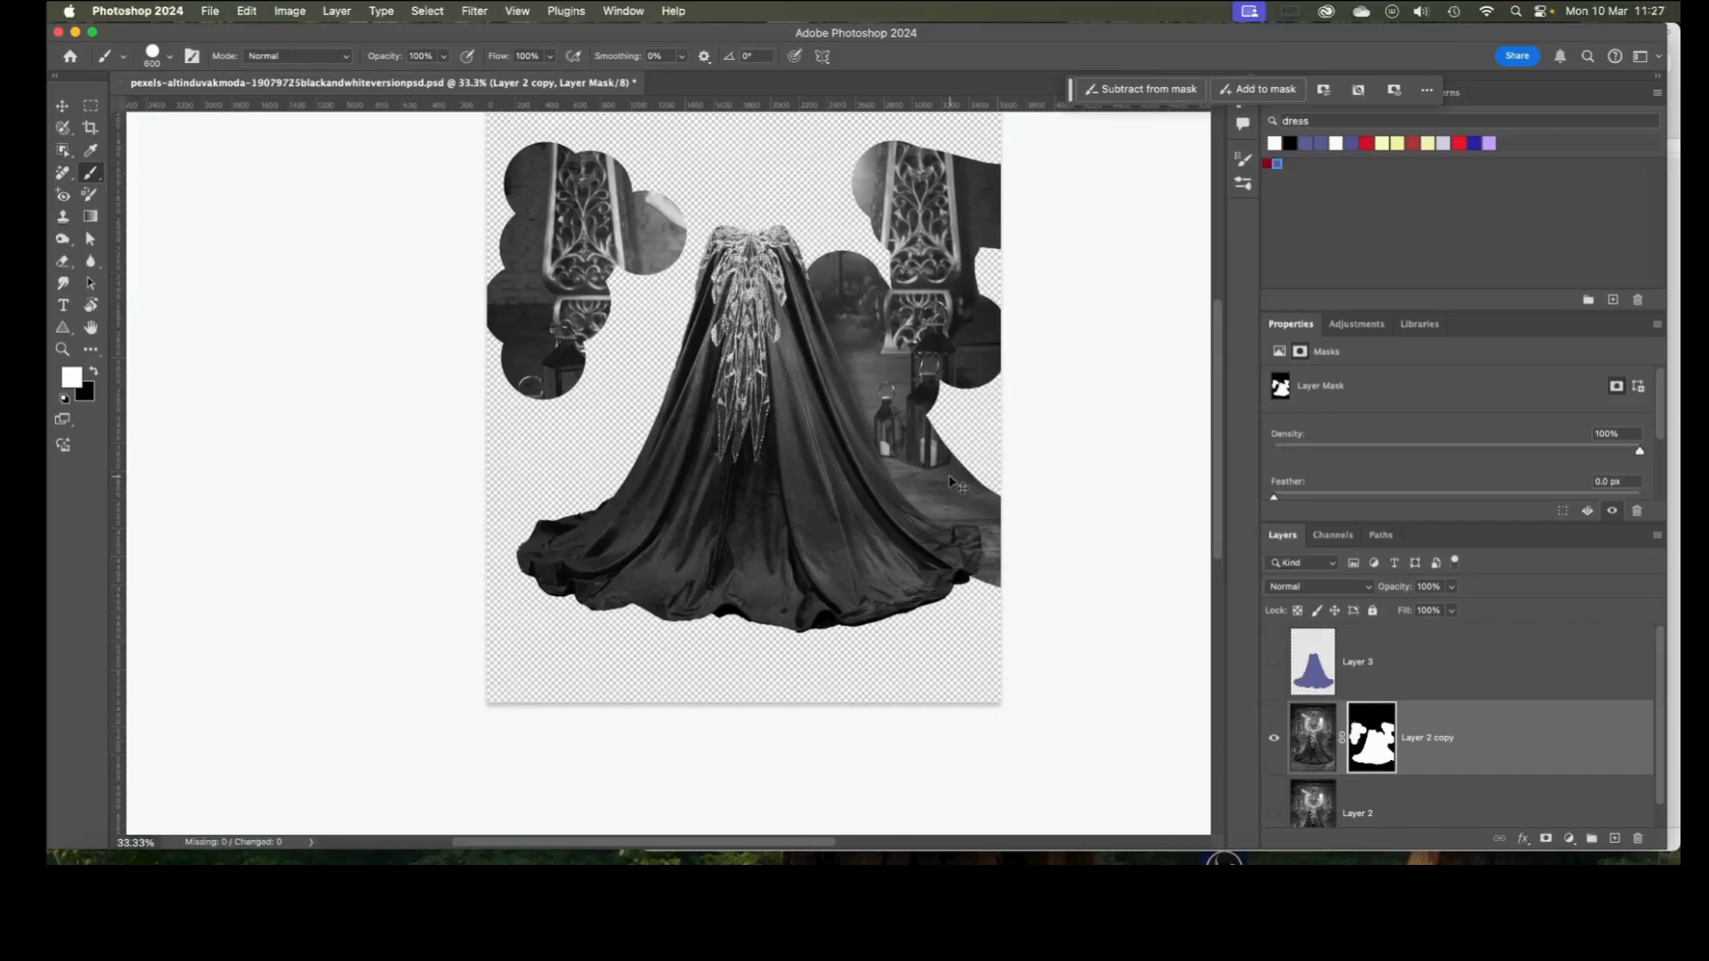
# - Undo all white brush strokes on the Layer 2 copy mask
pyautogui.press('super+z')
pyautogui.press('super+z')
pyautogui.press('super+z')
pyautogui.press('super+z')
pyautogui.press('super+z')
pyautogui.press('super+z')
pyautogui.press('super+z')
pyautogui.press('super+z')
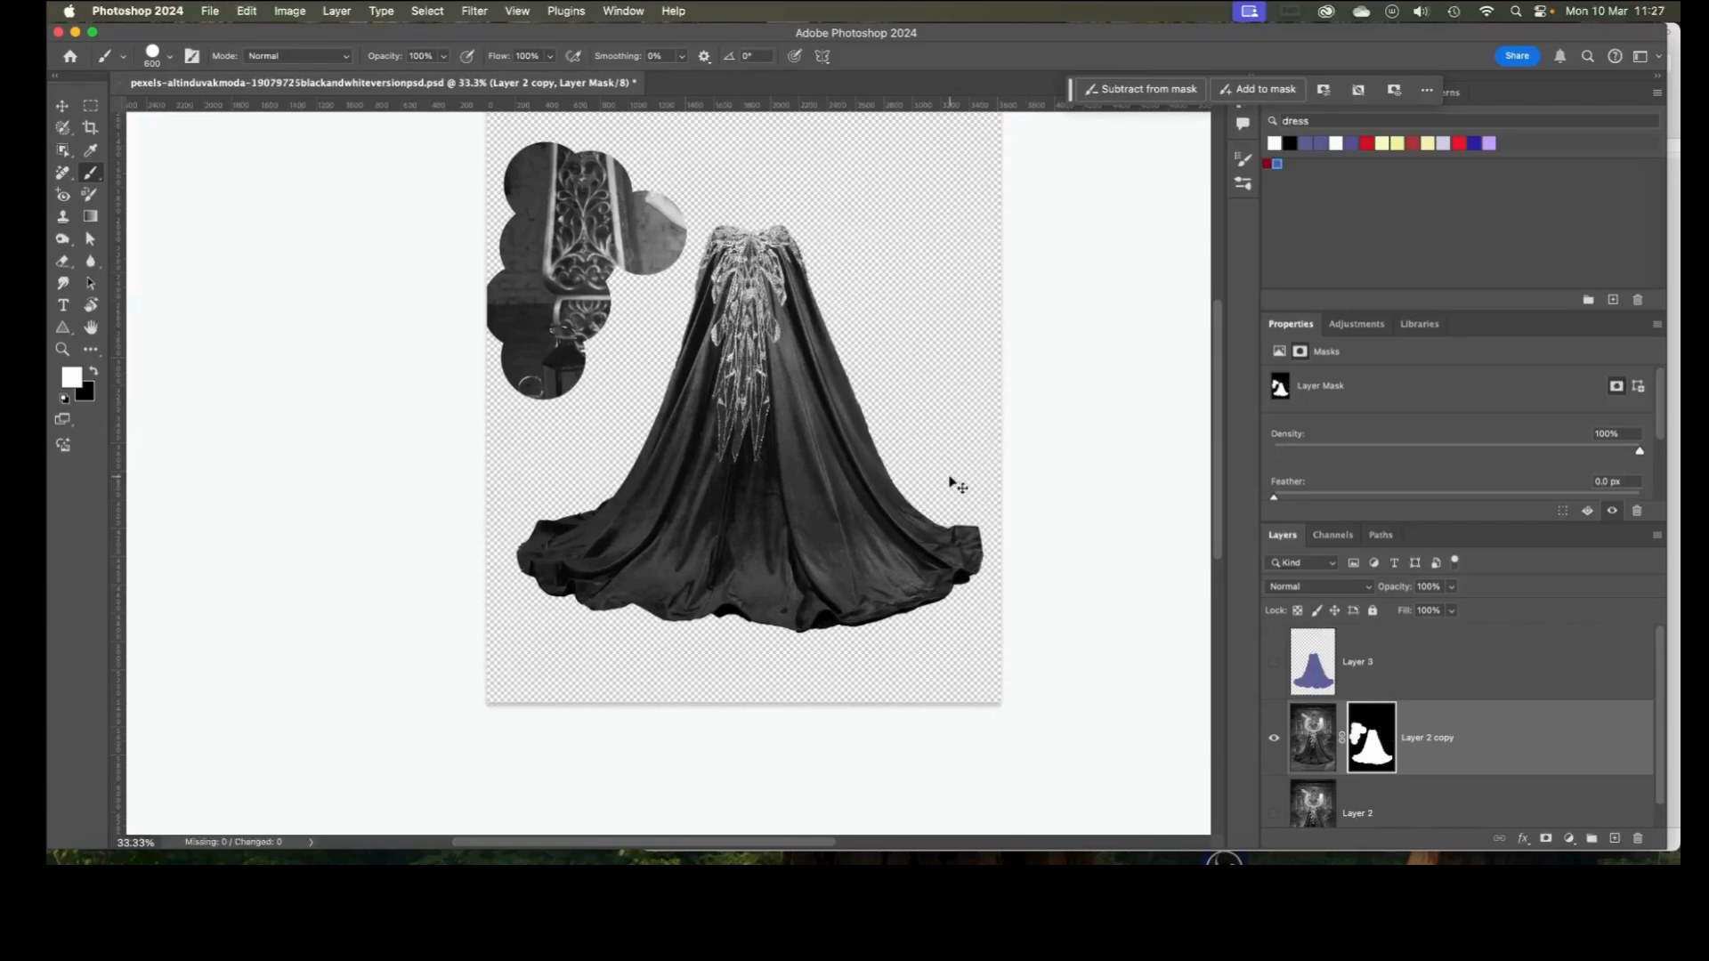
pyautogui.press('super+z')
pyautogui.press('super+z')
pyautogui.press('super+z')
pyautogui.press('super+z')
pyautogui.press('super+z')
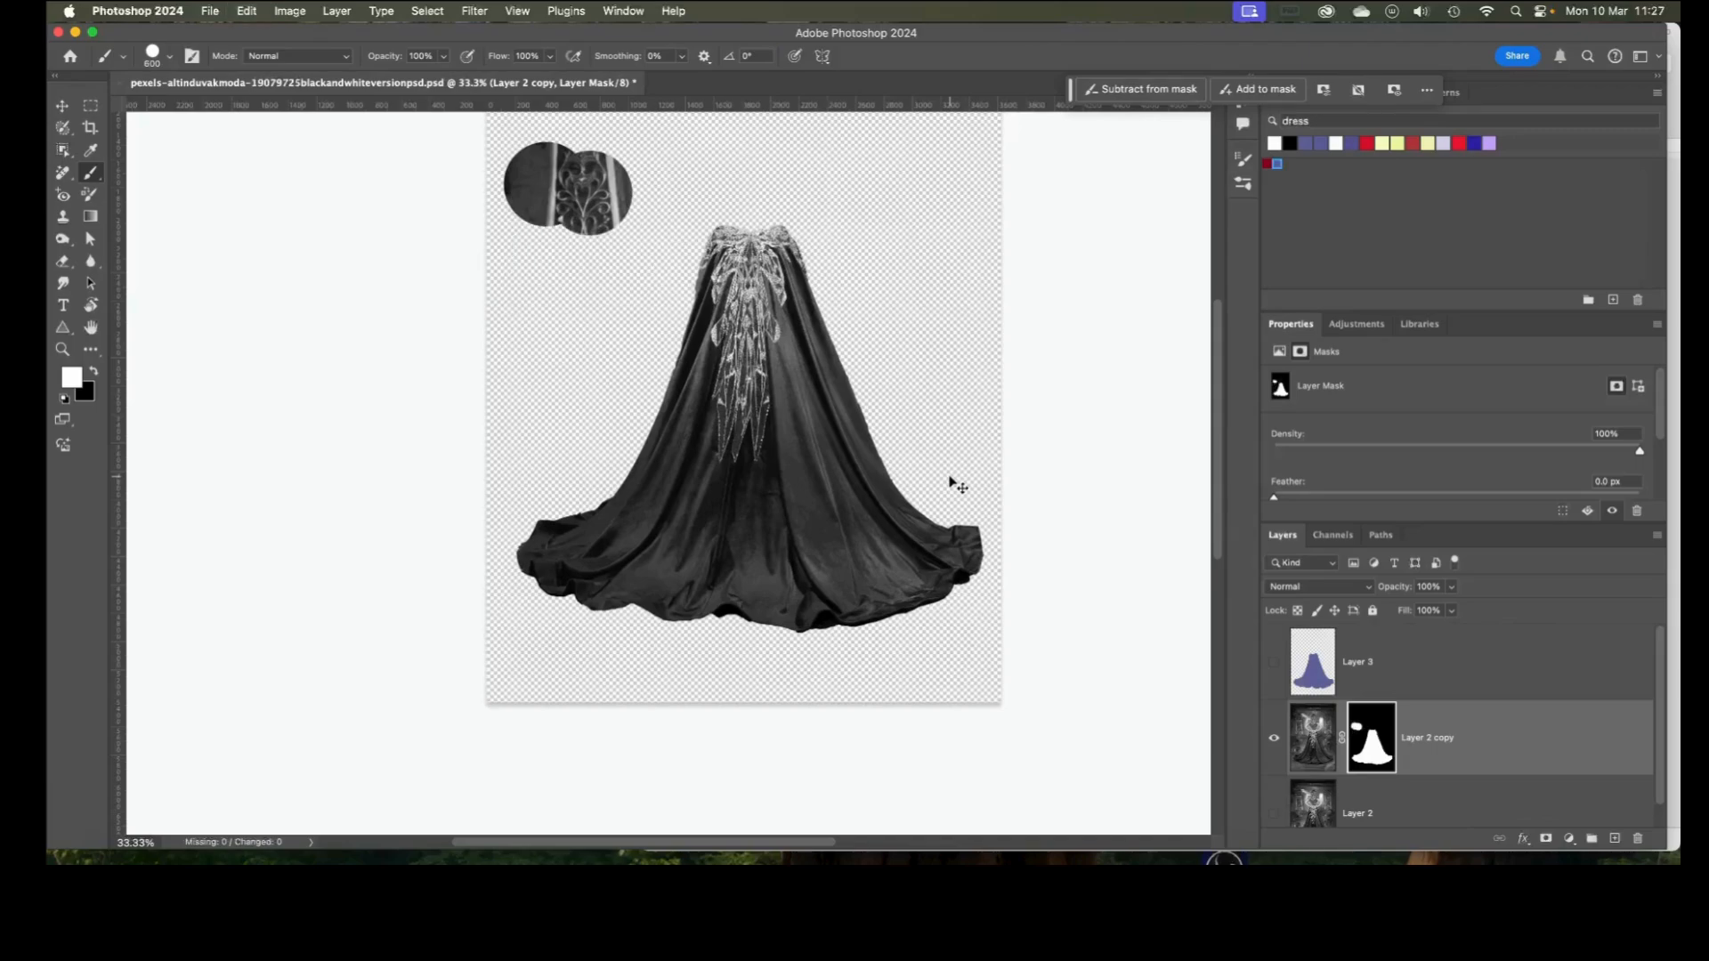
pyautogui.press('super+z')
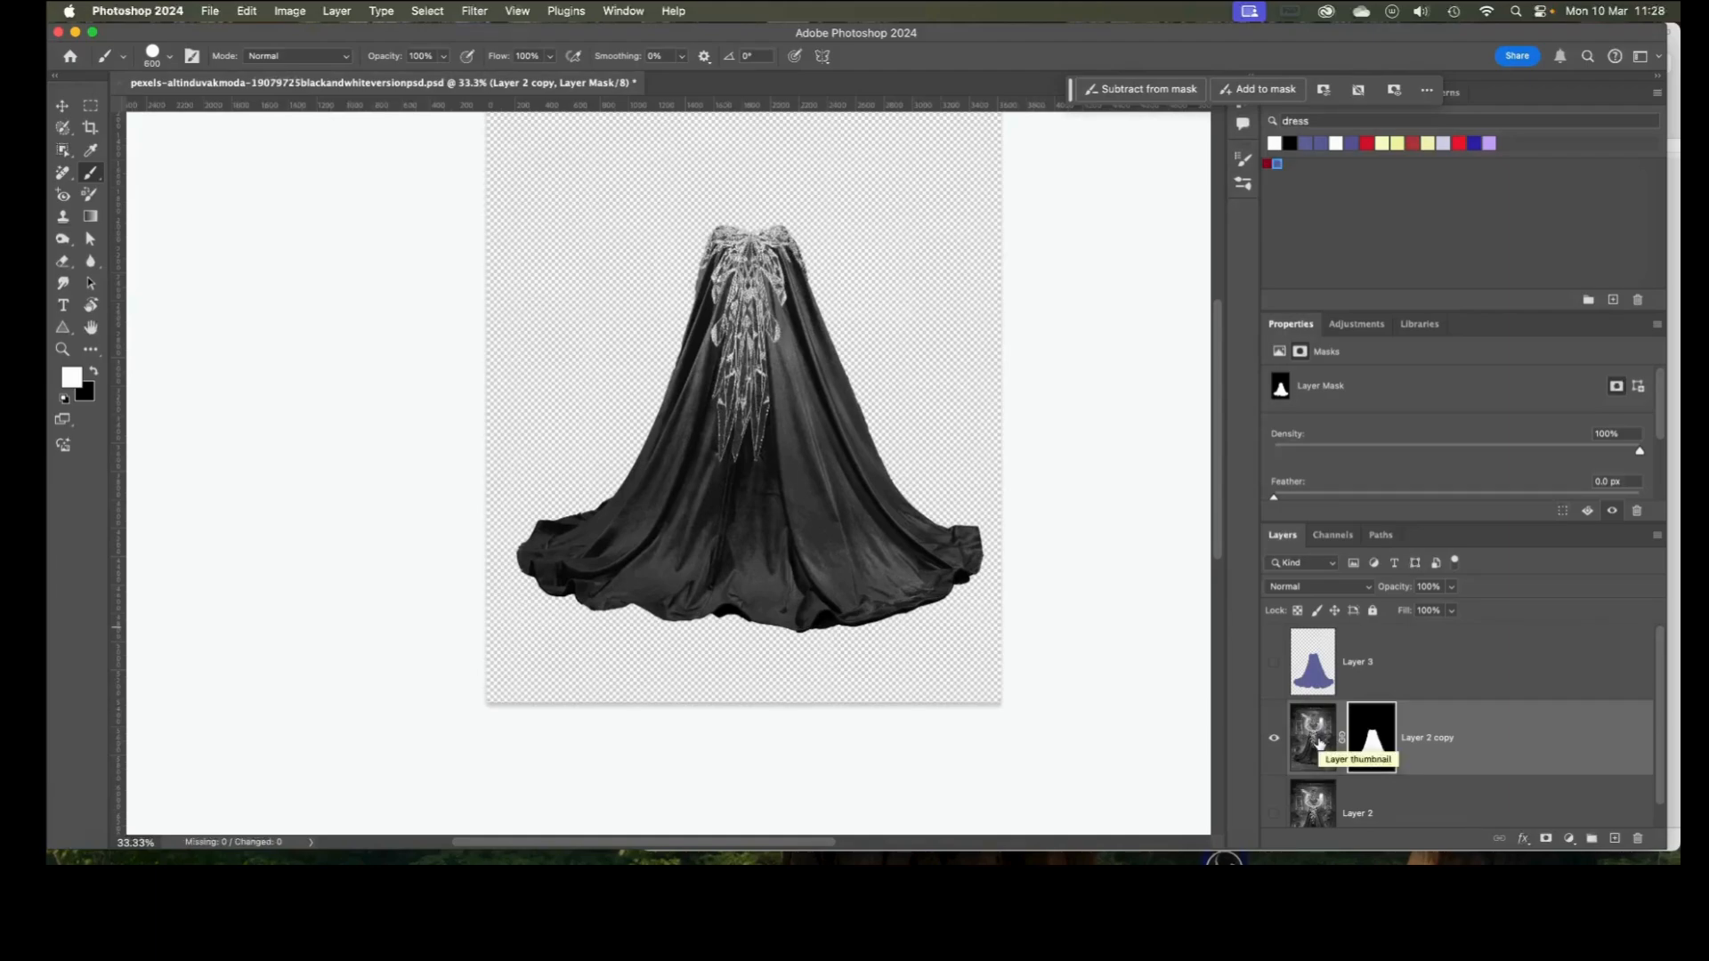
# - Show the blue Layer 3 and compare it with Layer 2 switched on, leaving Layer 2 hidden
pyautogui.click(1275, 664)
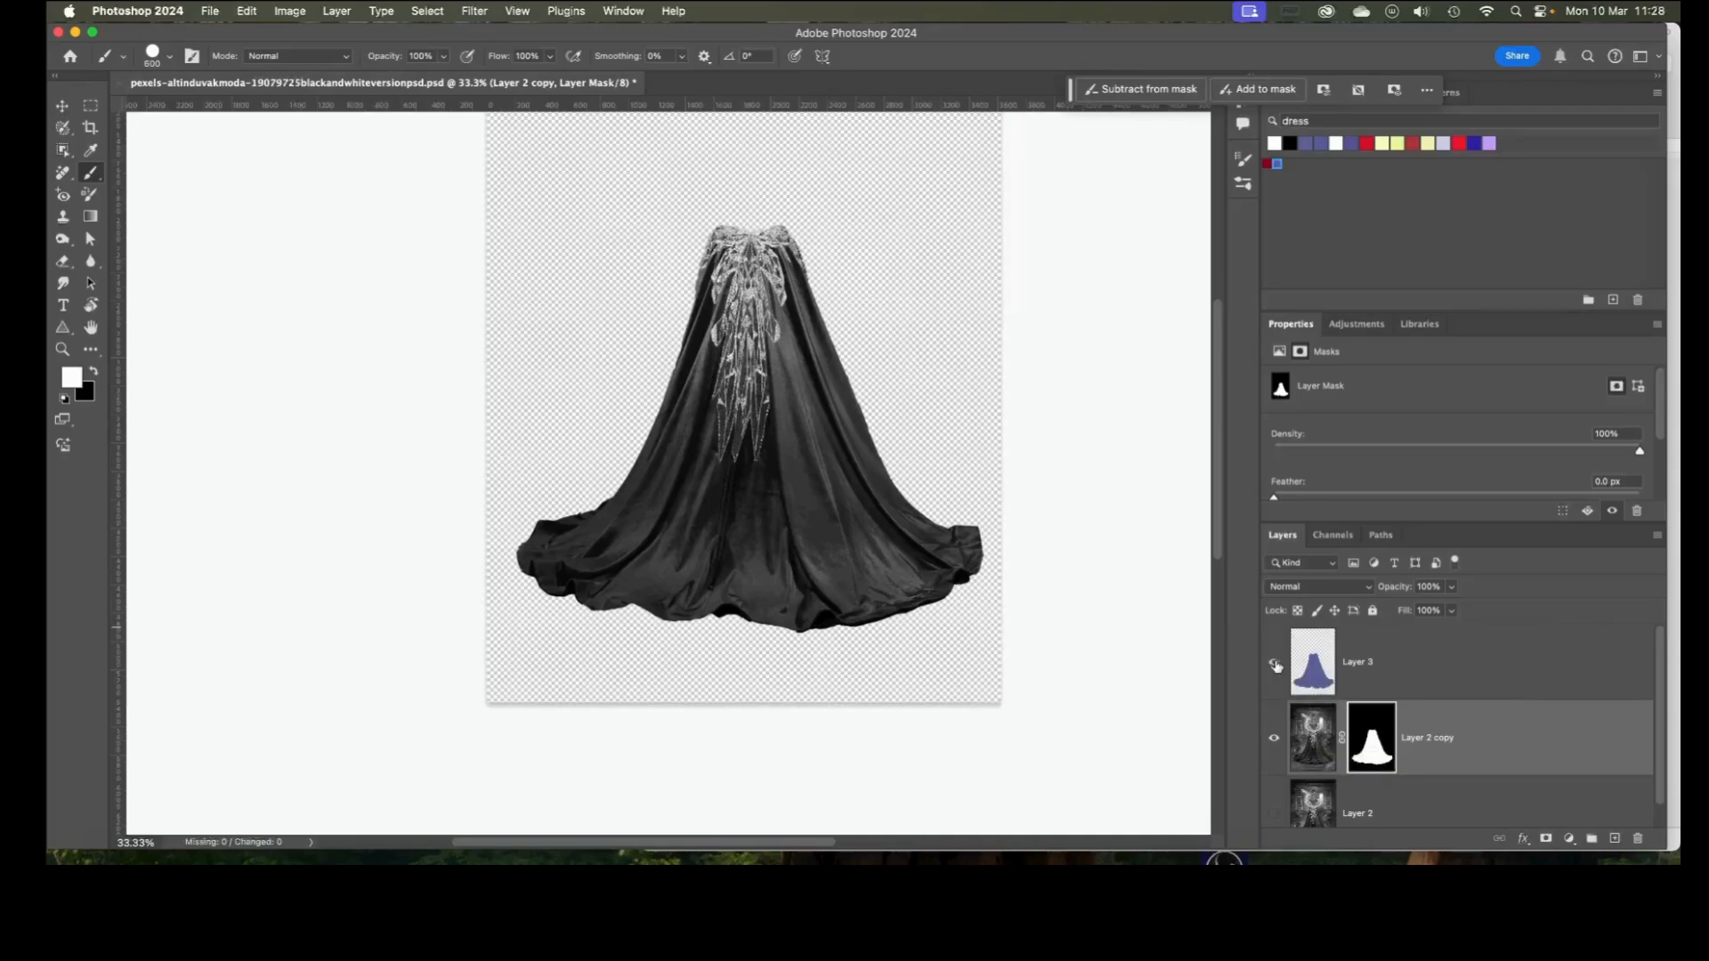
pyautogui.click(1273, 814)
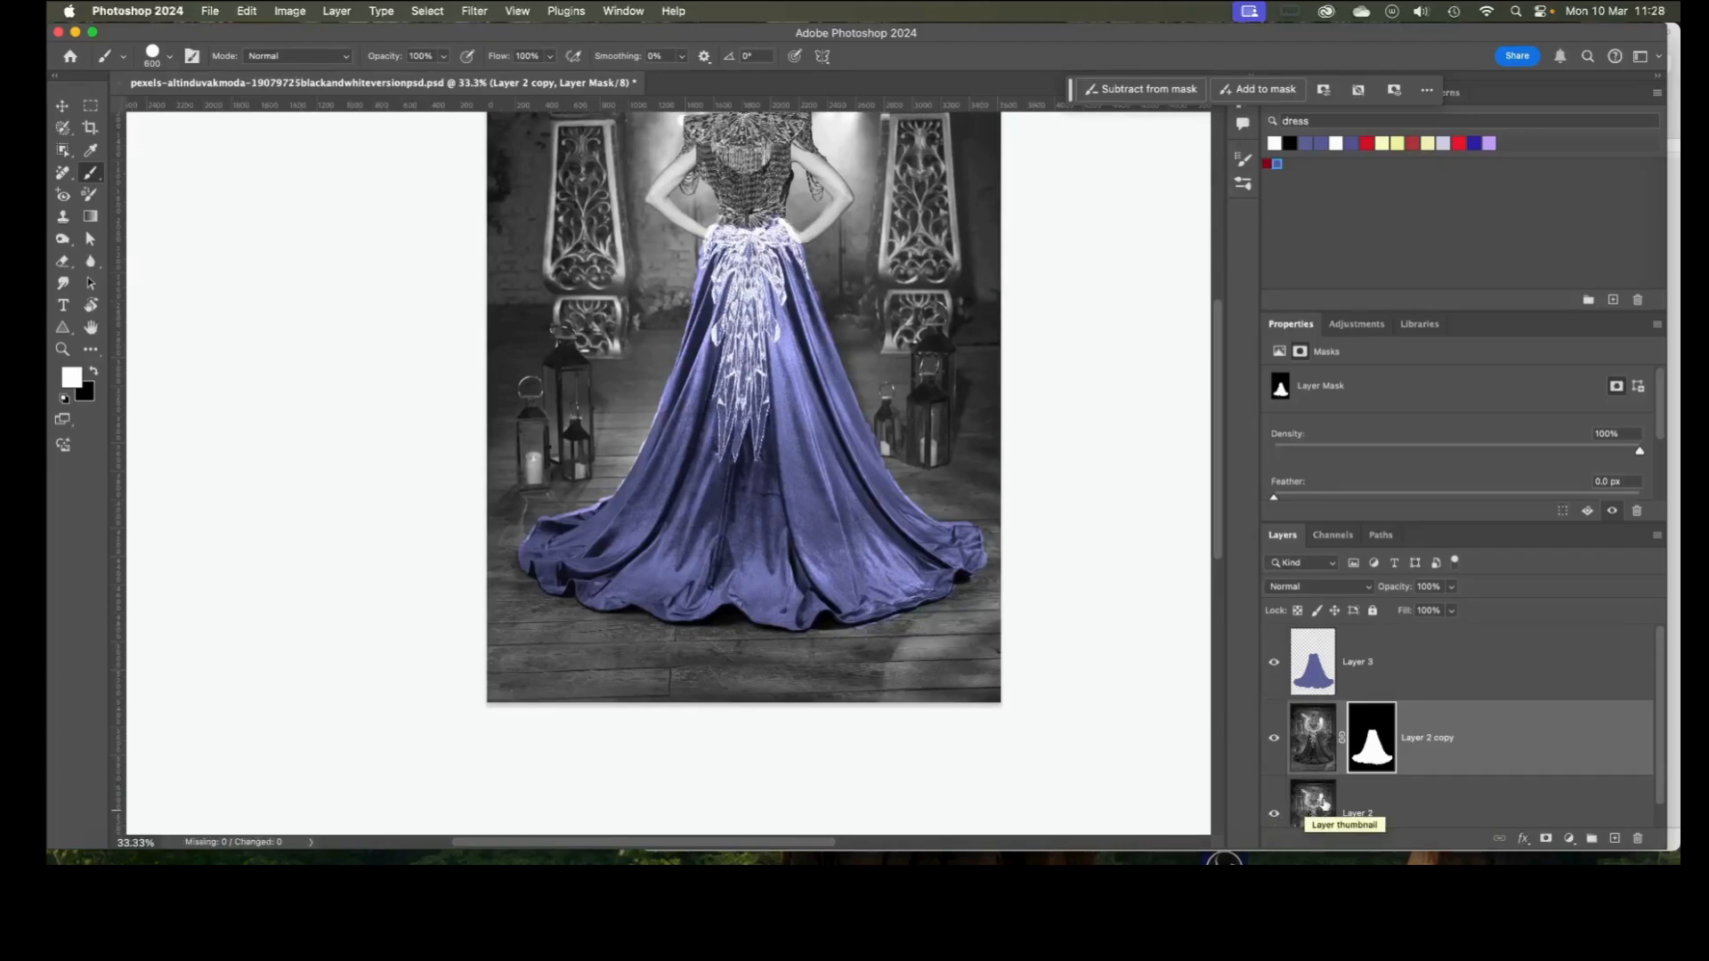
pyautogui.scroll(-1, 1313, 804)
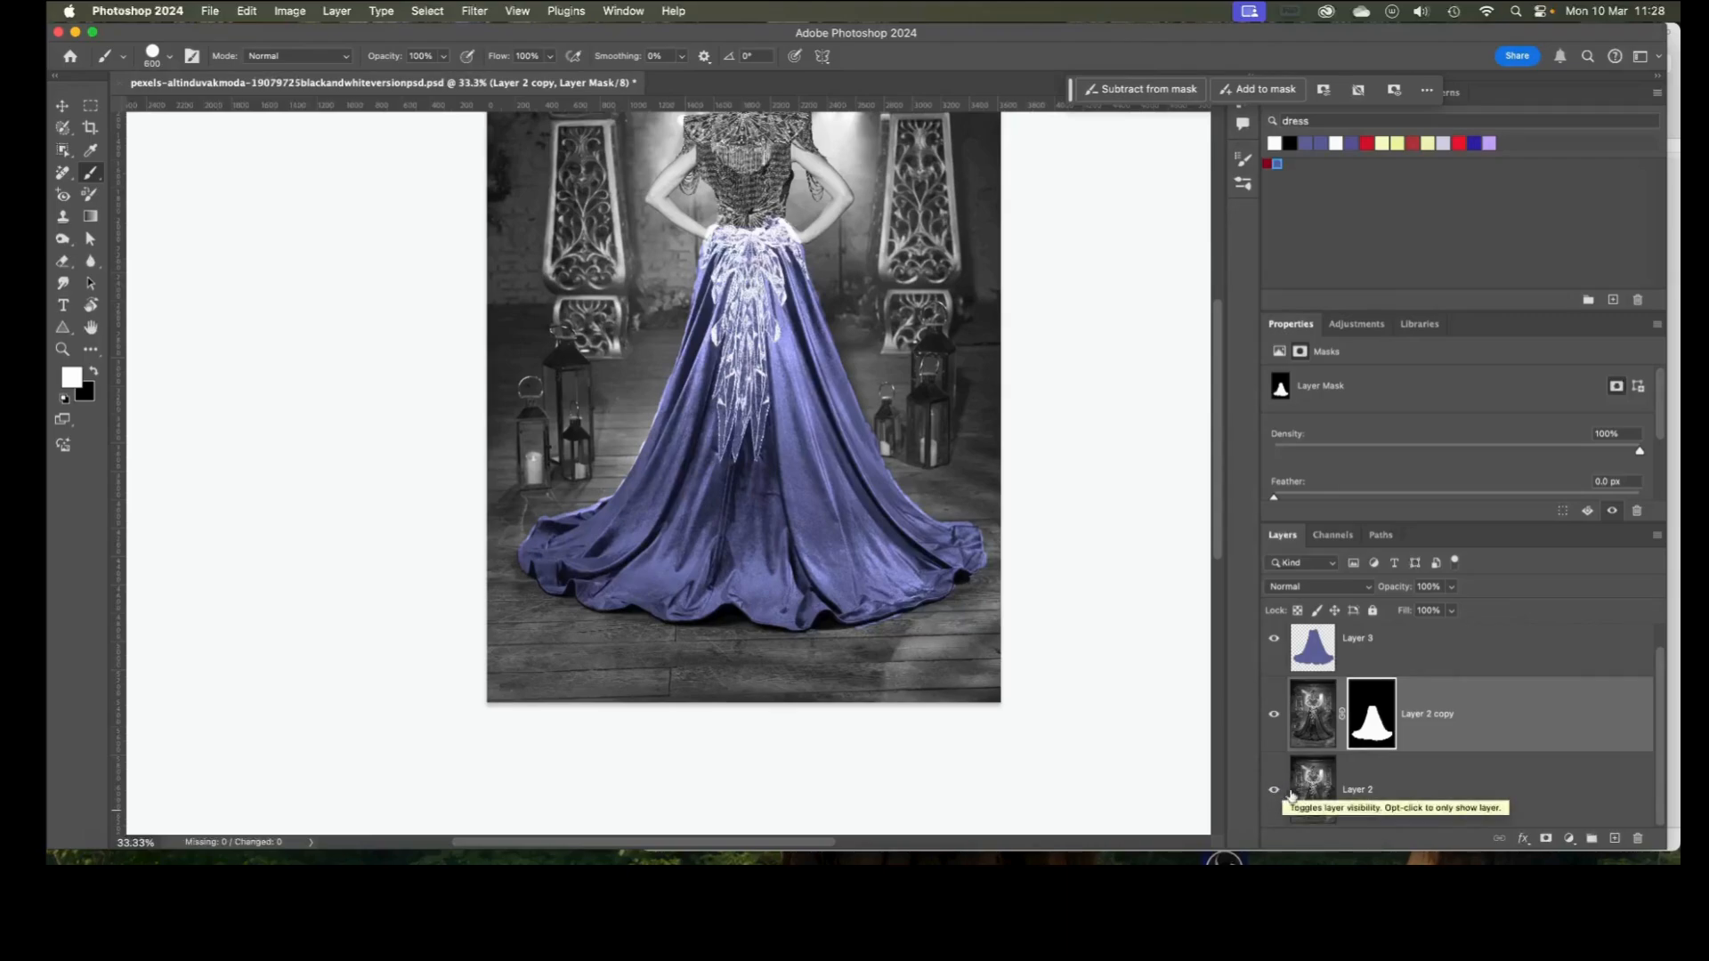
pyautogui.click(1274, 790)
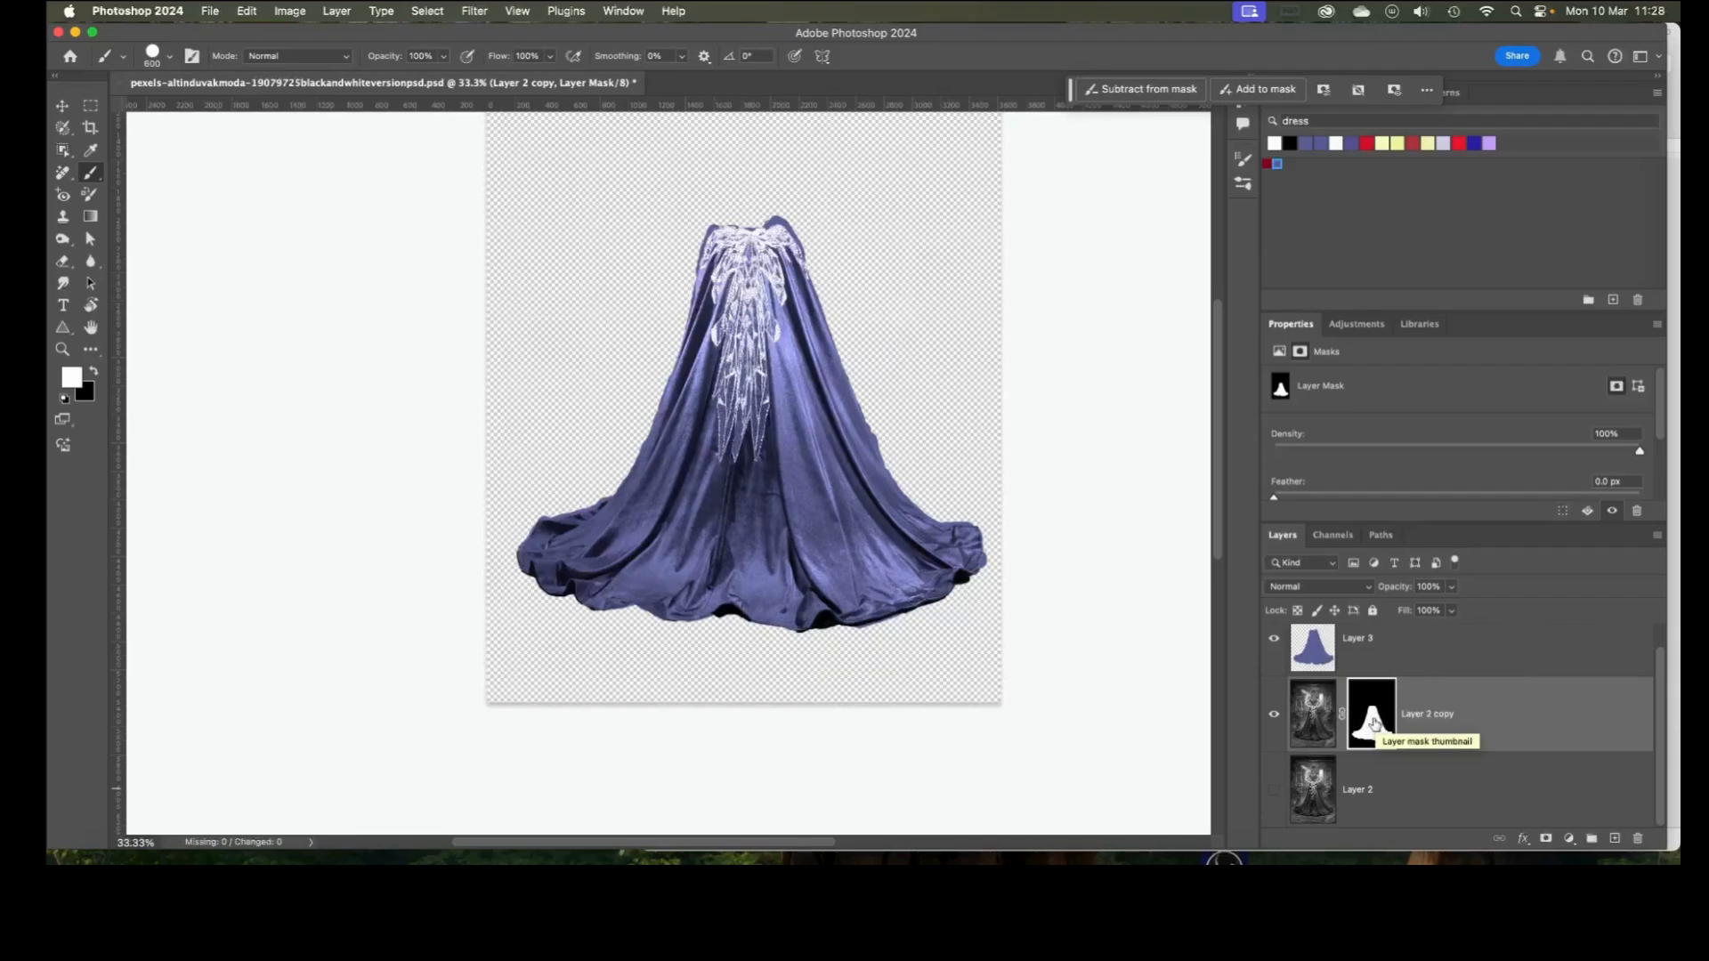
# - Clip Layer 3 to the masked Layer 2 copy with a clipping mask, undoing and reapplying it once for comparison
pyautogui.click(1318, 648)
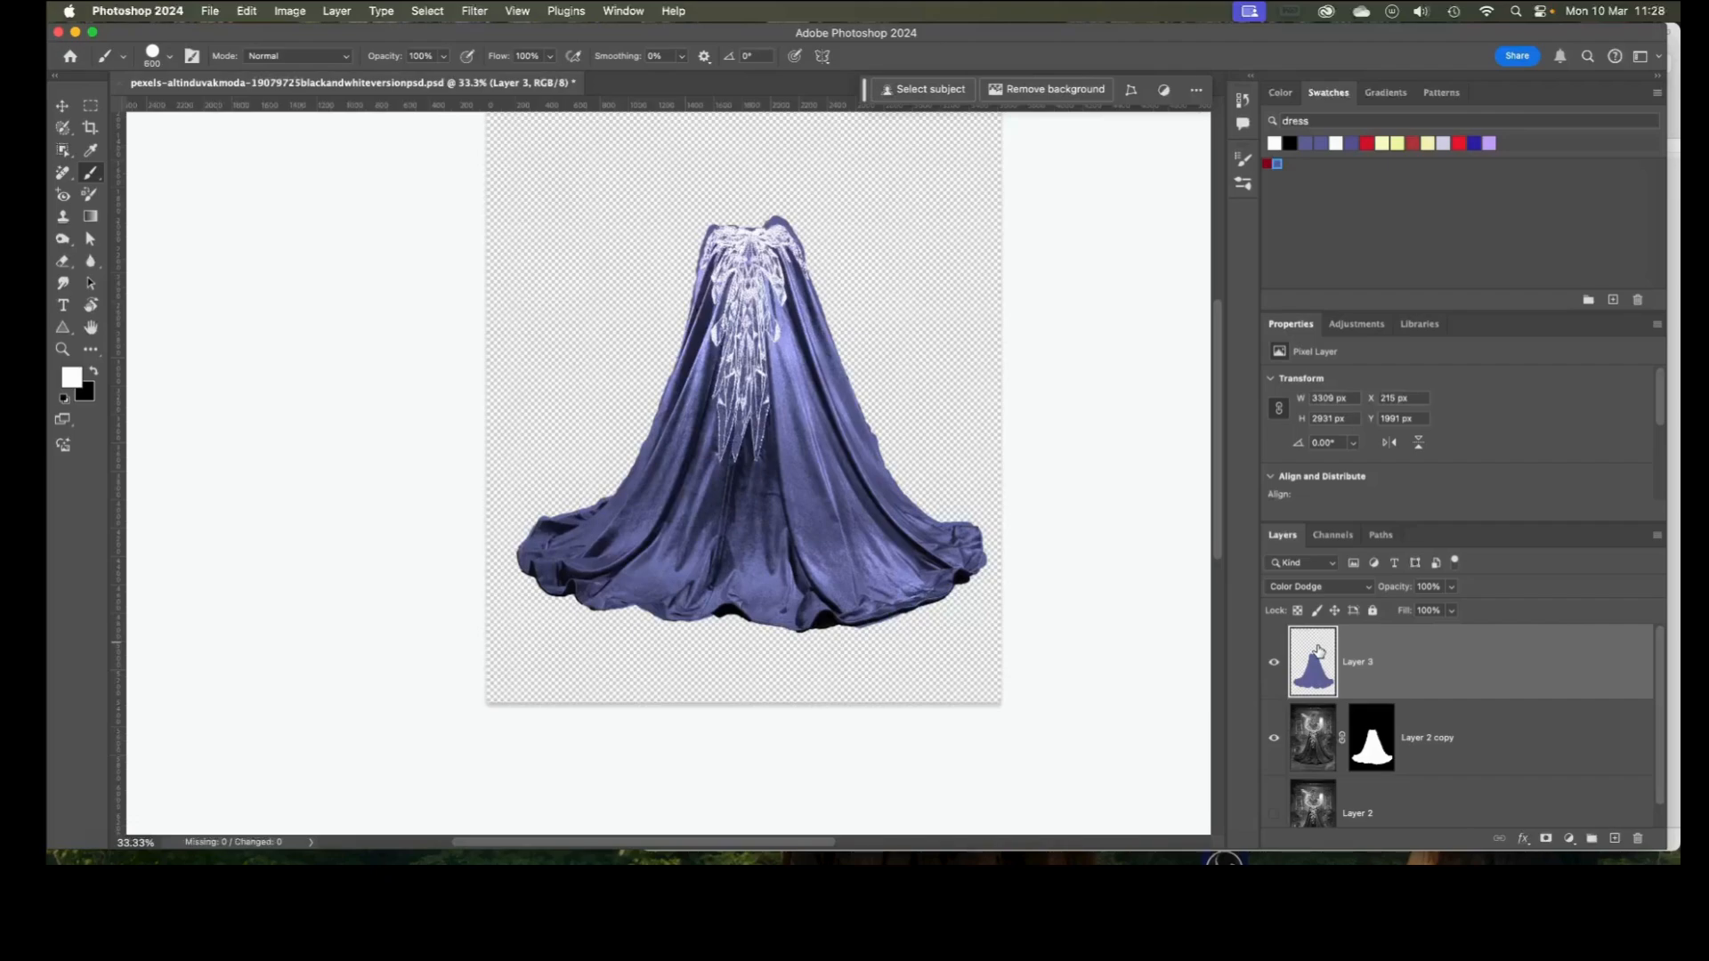
pyautogui.rightClick(1409, 657)
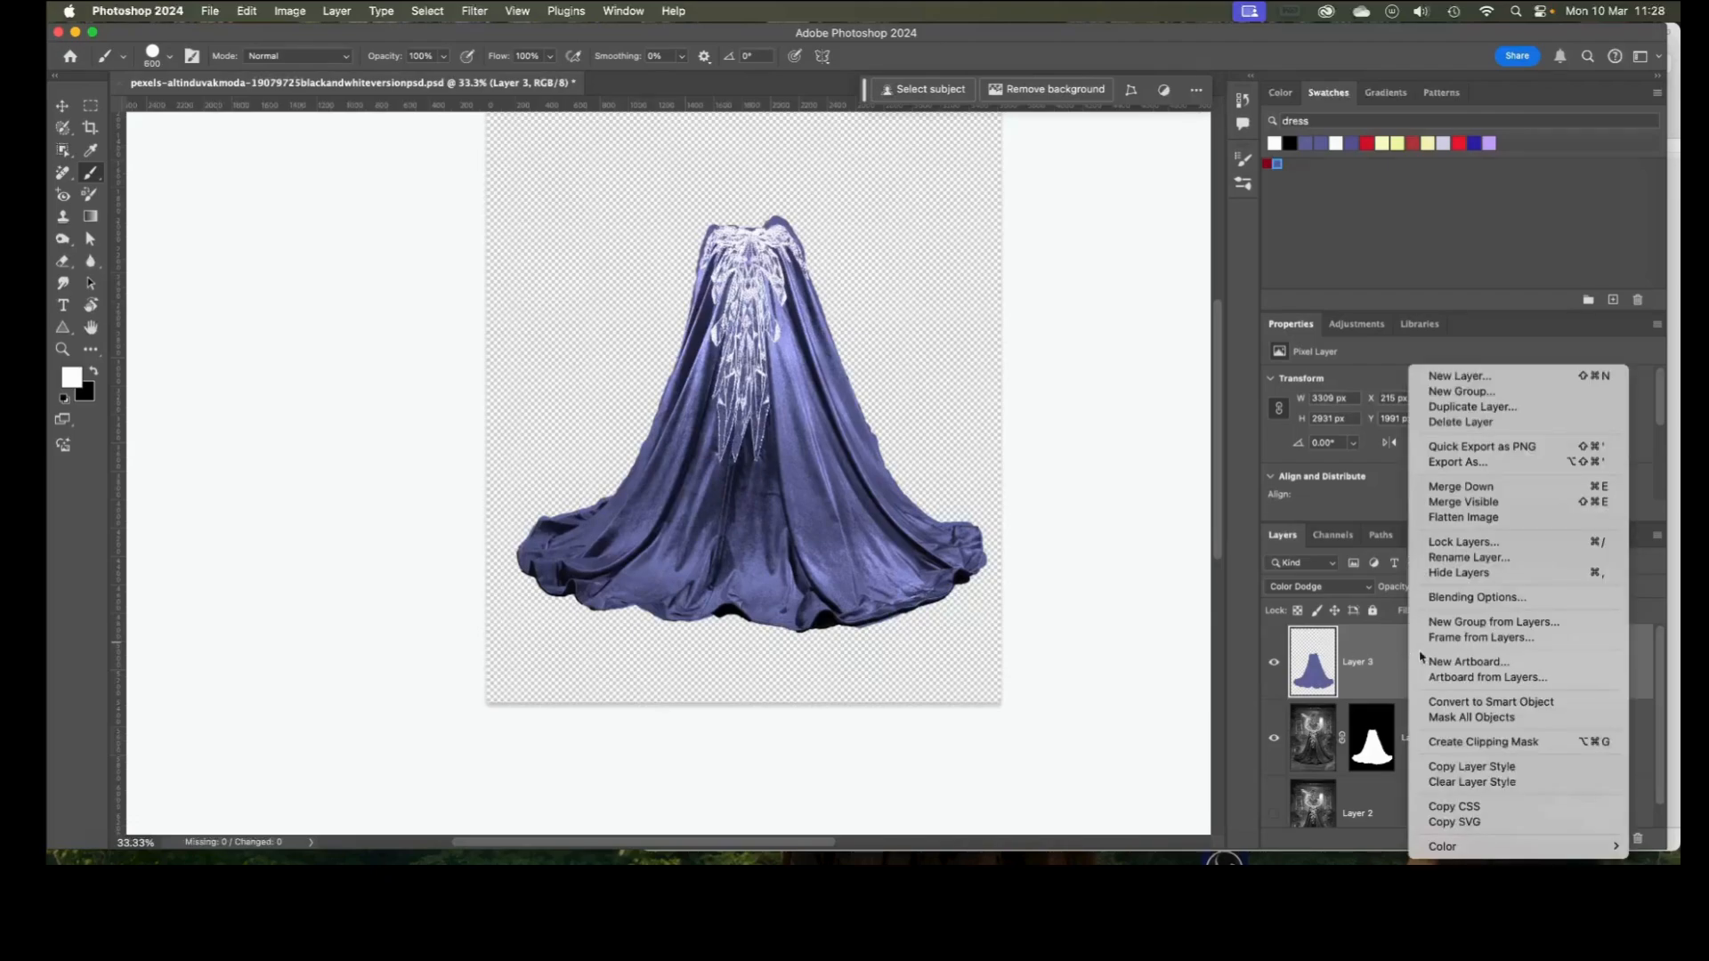
pyautogui.click(1485, 743)
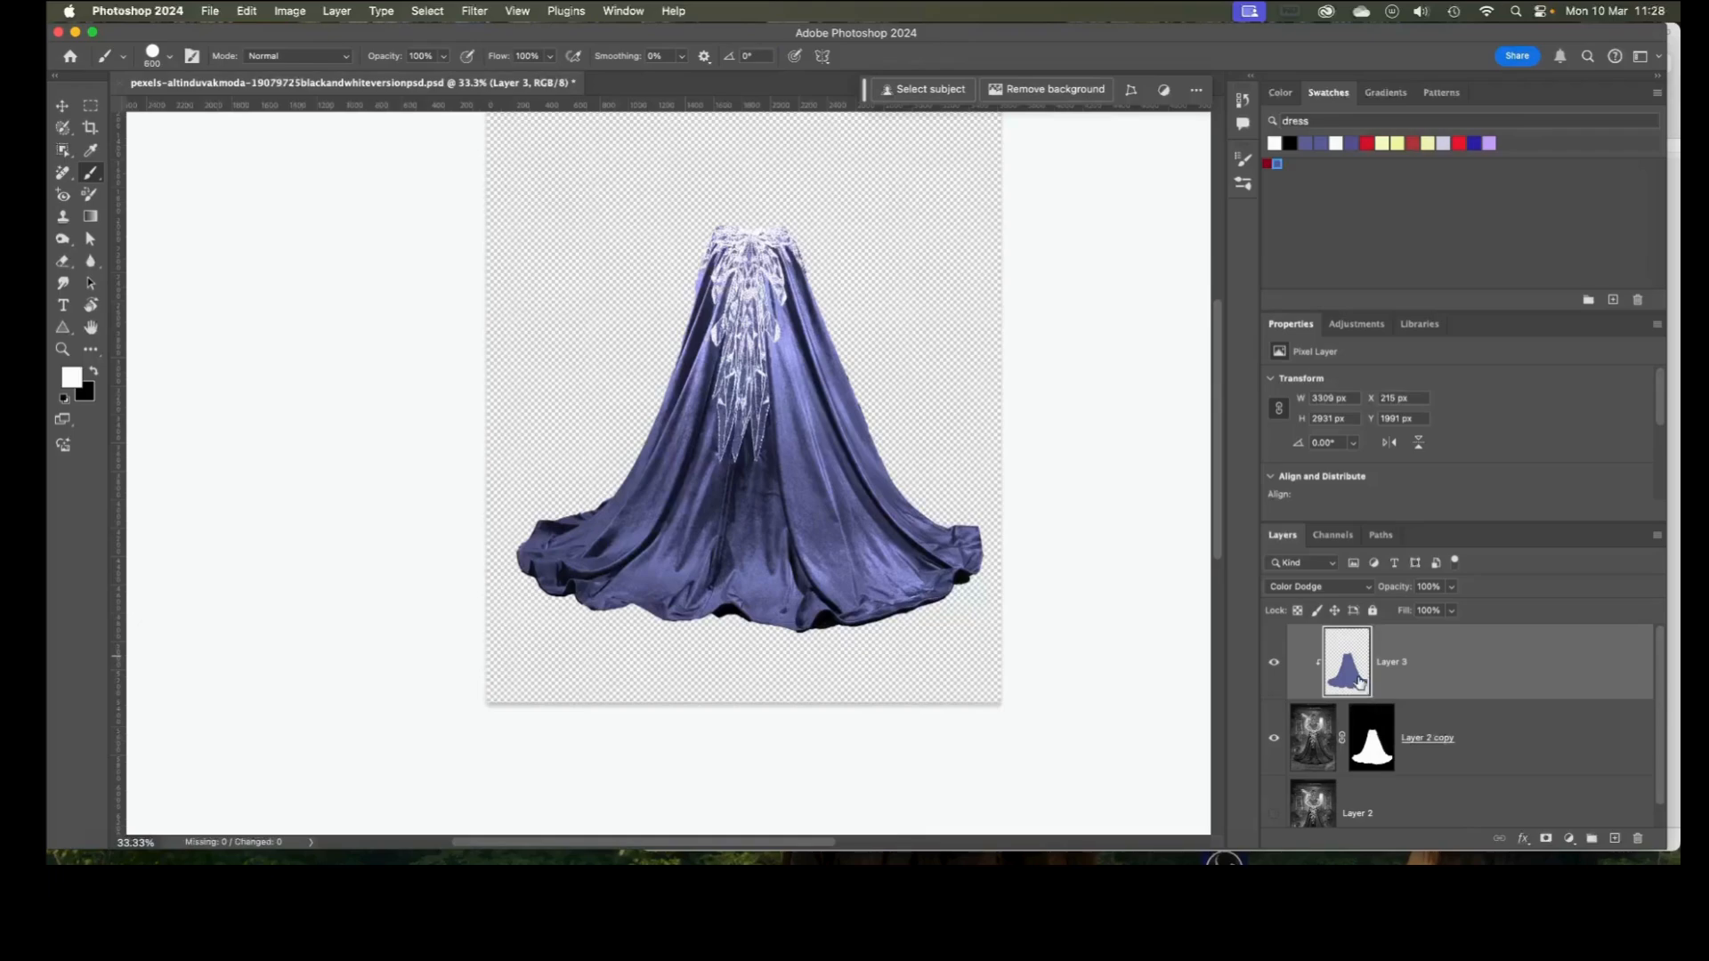
pyautogui.press('super+z')
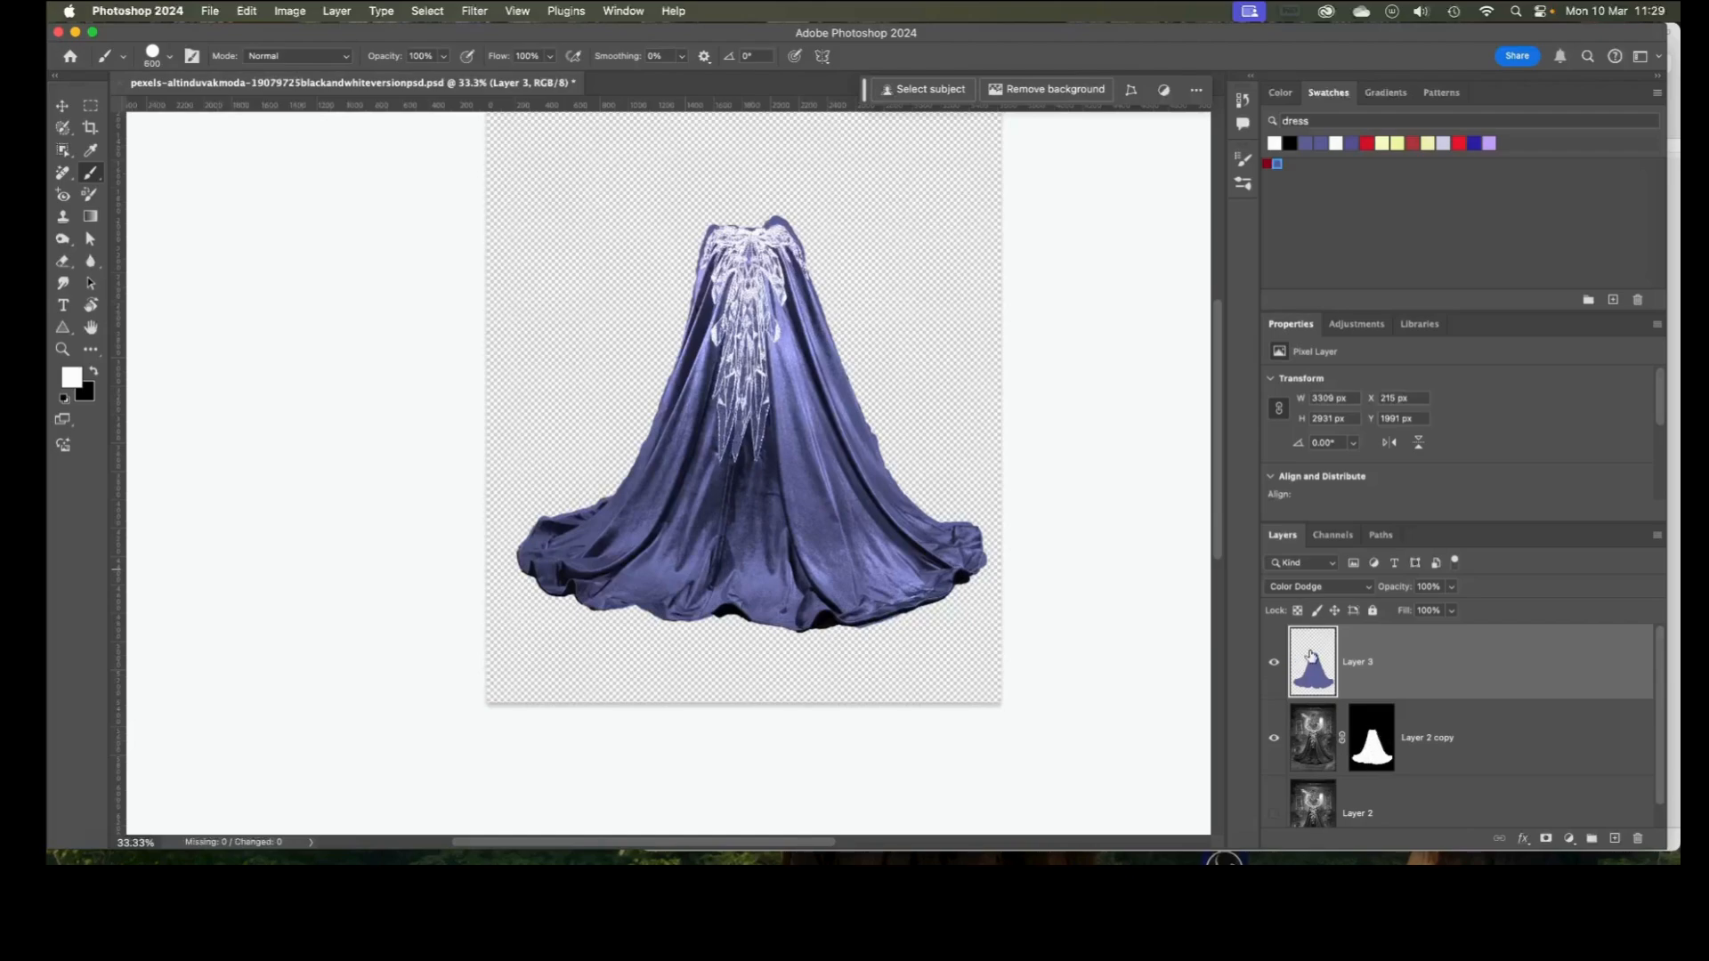
pyautogui.rightClick(1414, 662)
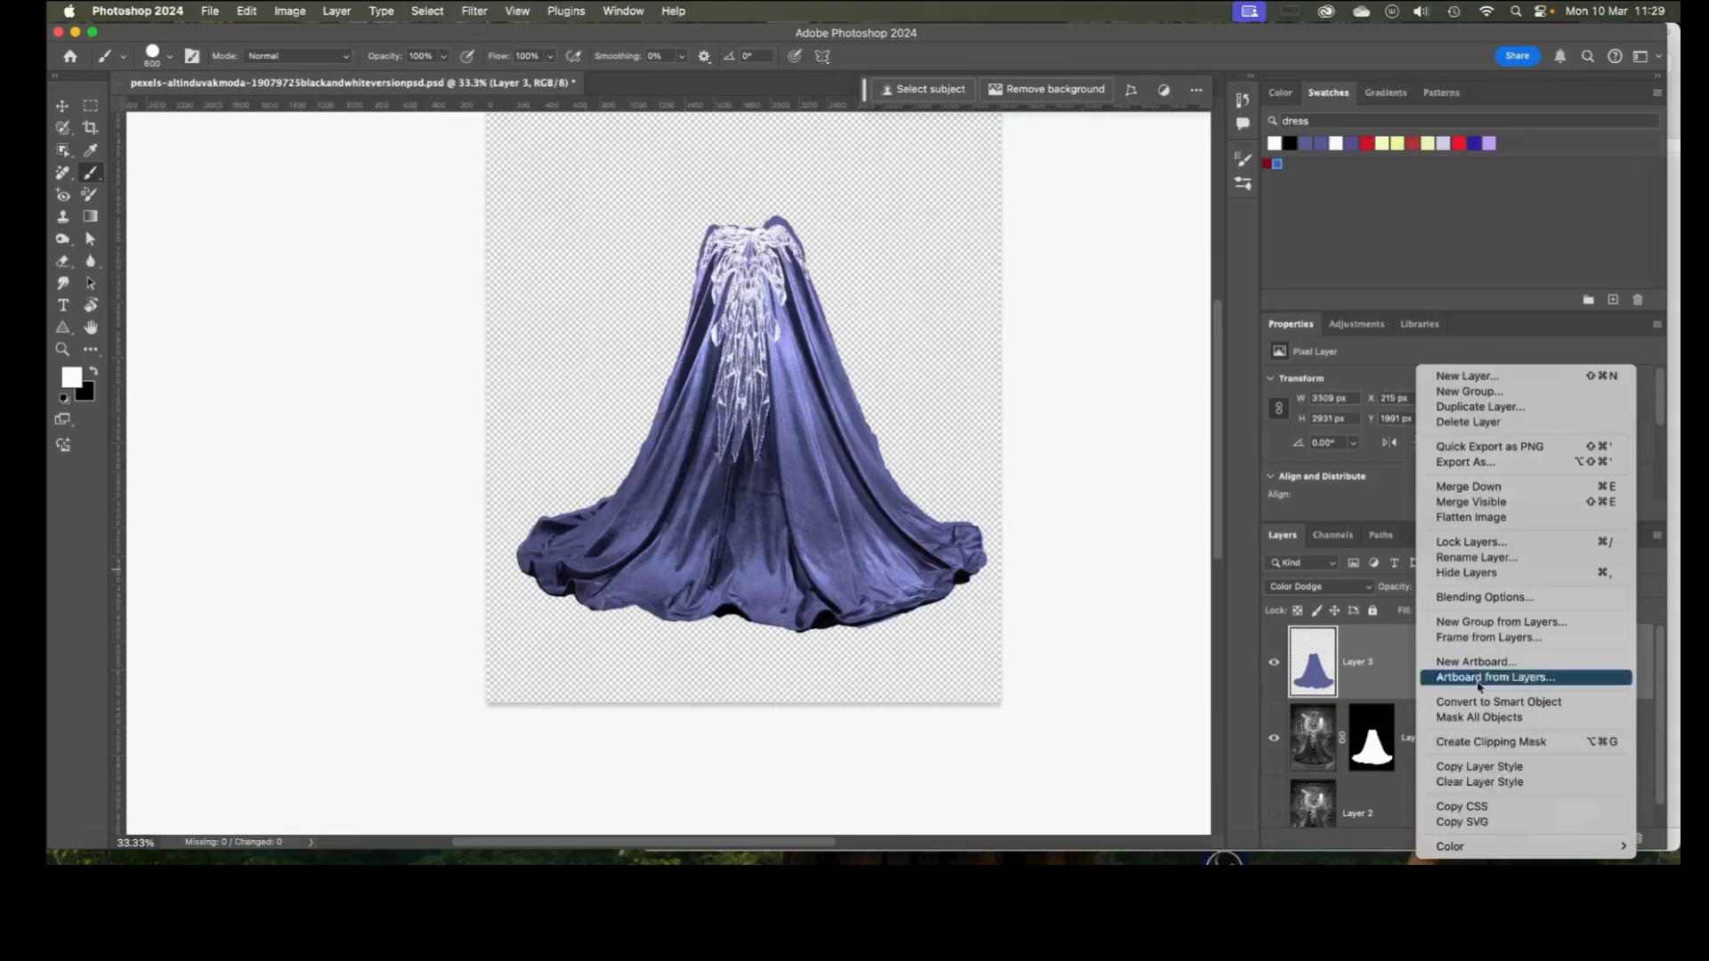
pyautogui.click(1478, 744)
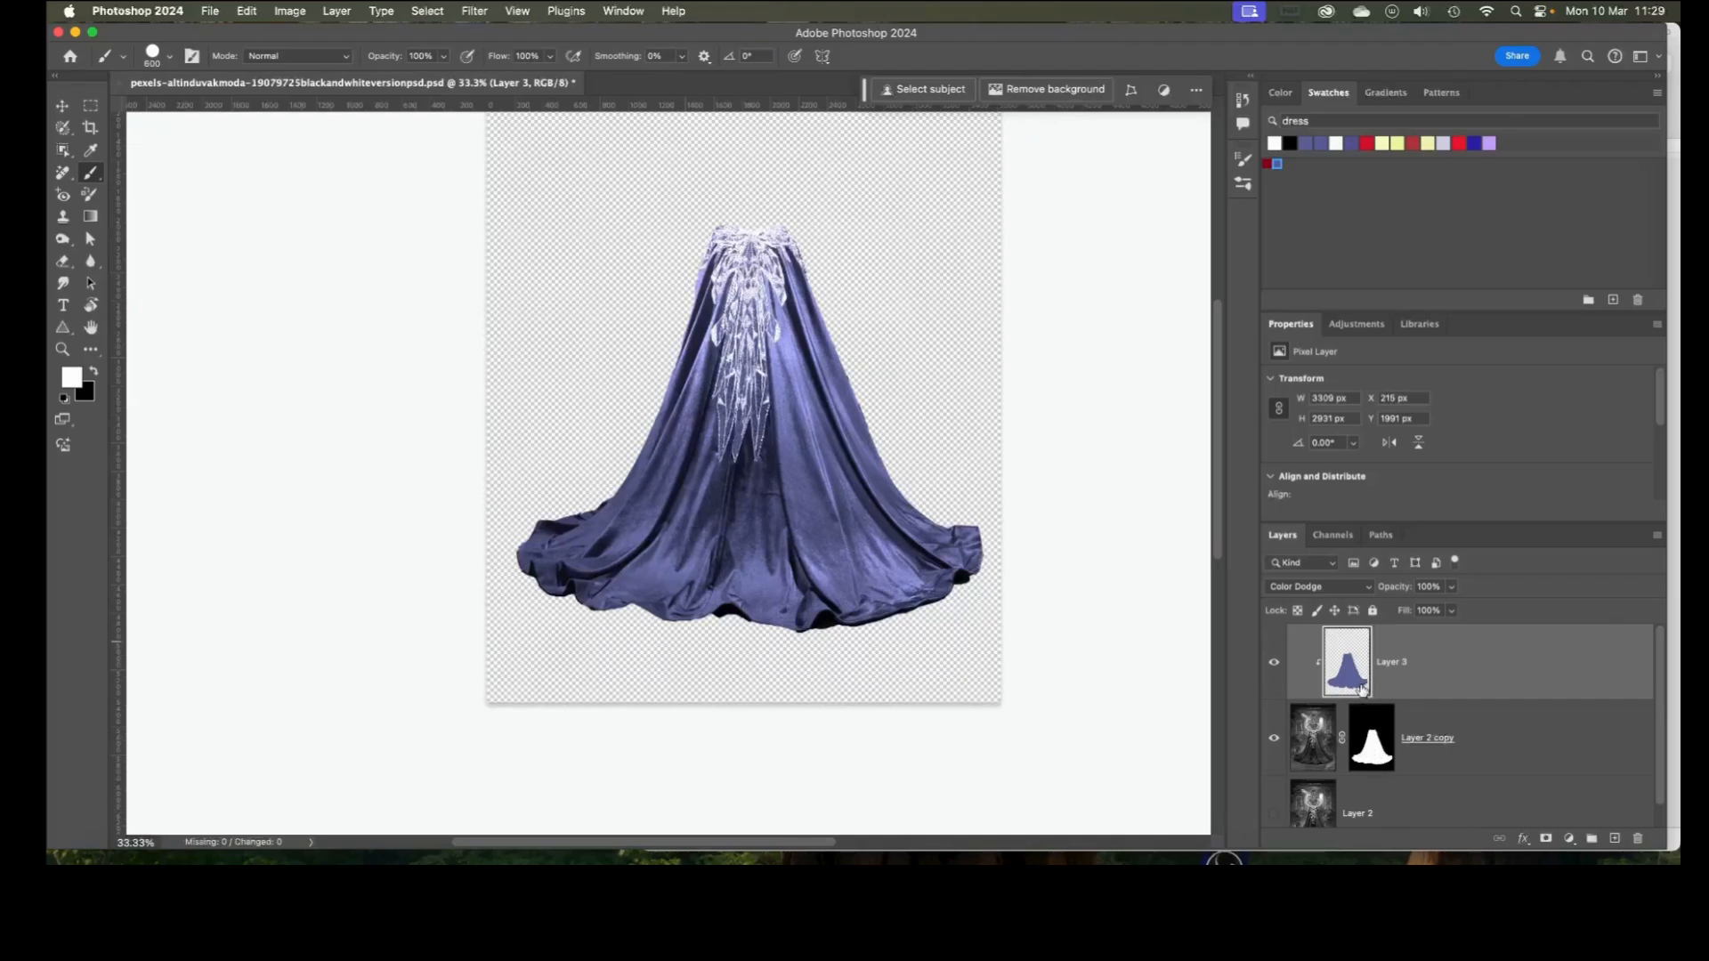
# - View the clipped blue skirt against Layer 2 and hide Layer 2 again
pyautogui.click(1273, 812)
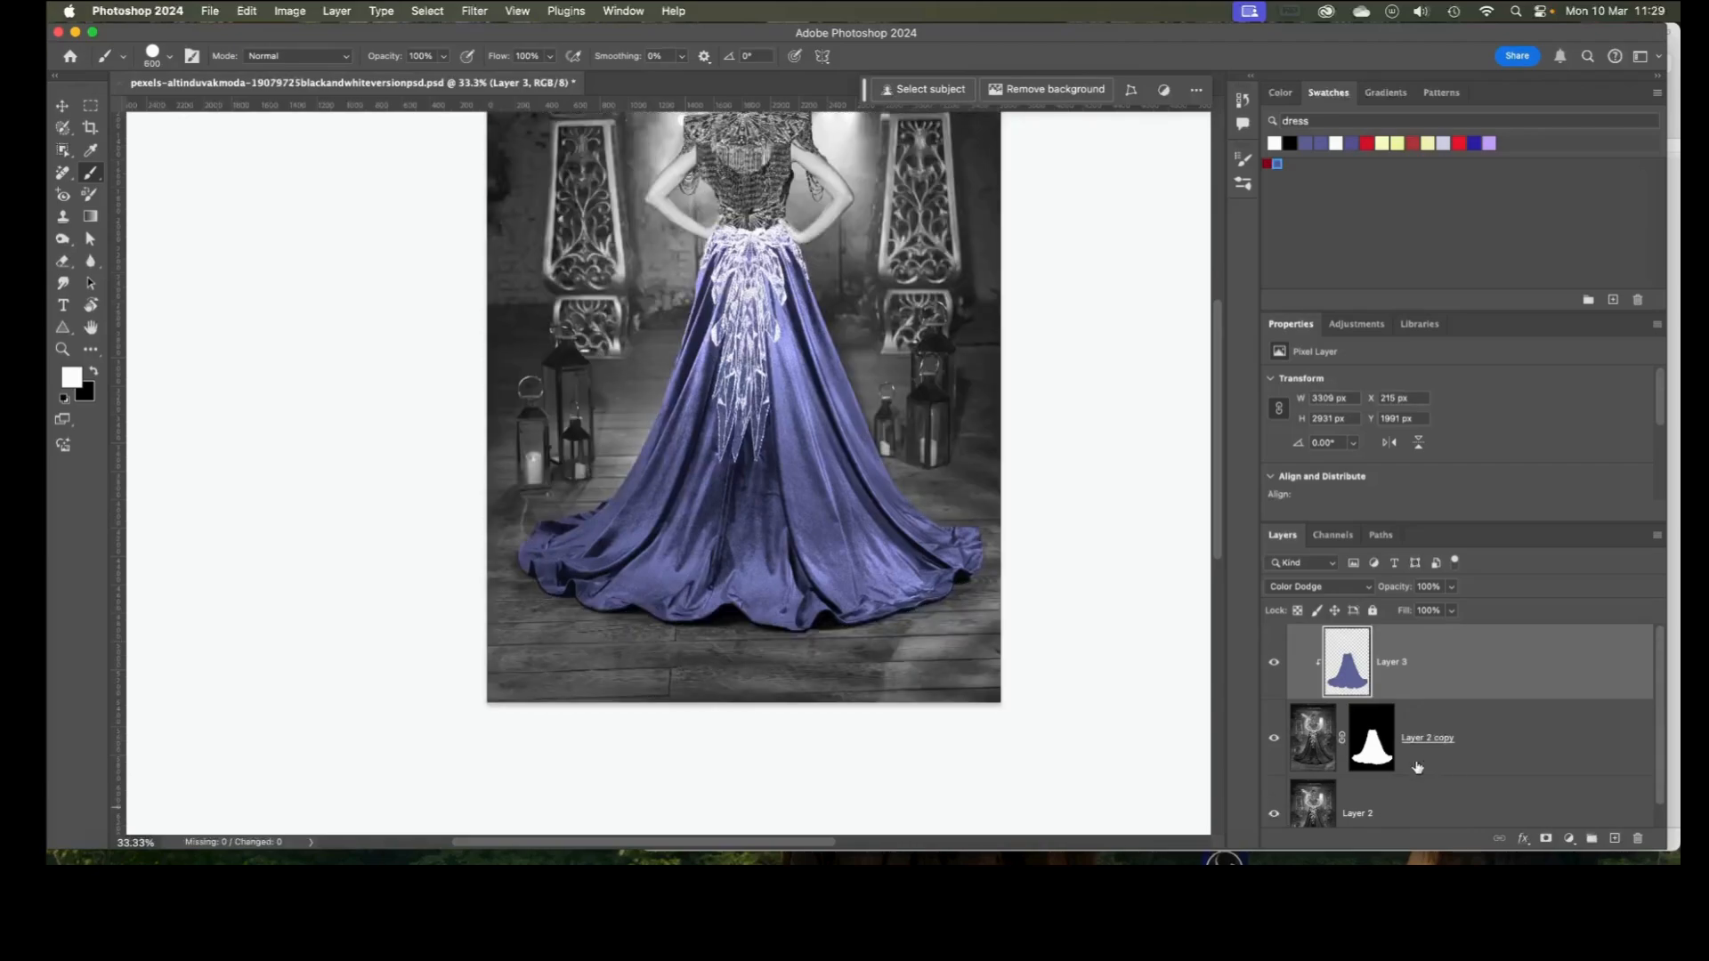
pyautogui.scroll(-1, 1330, 796)
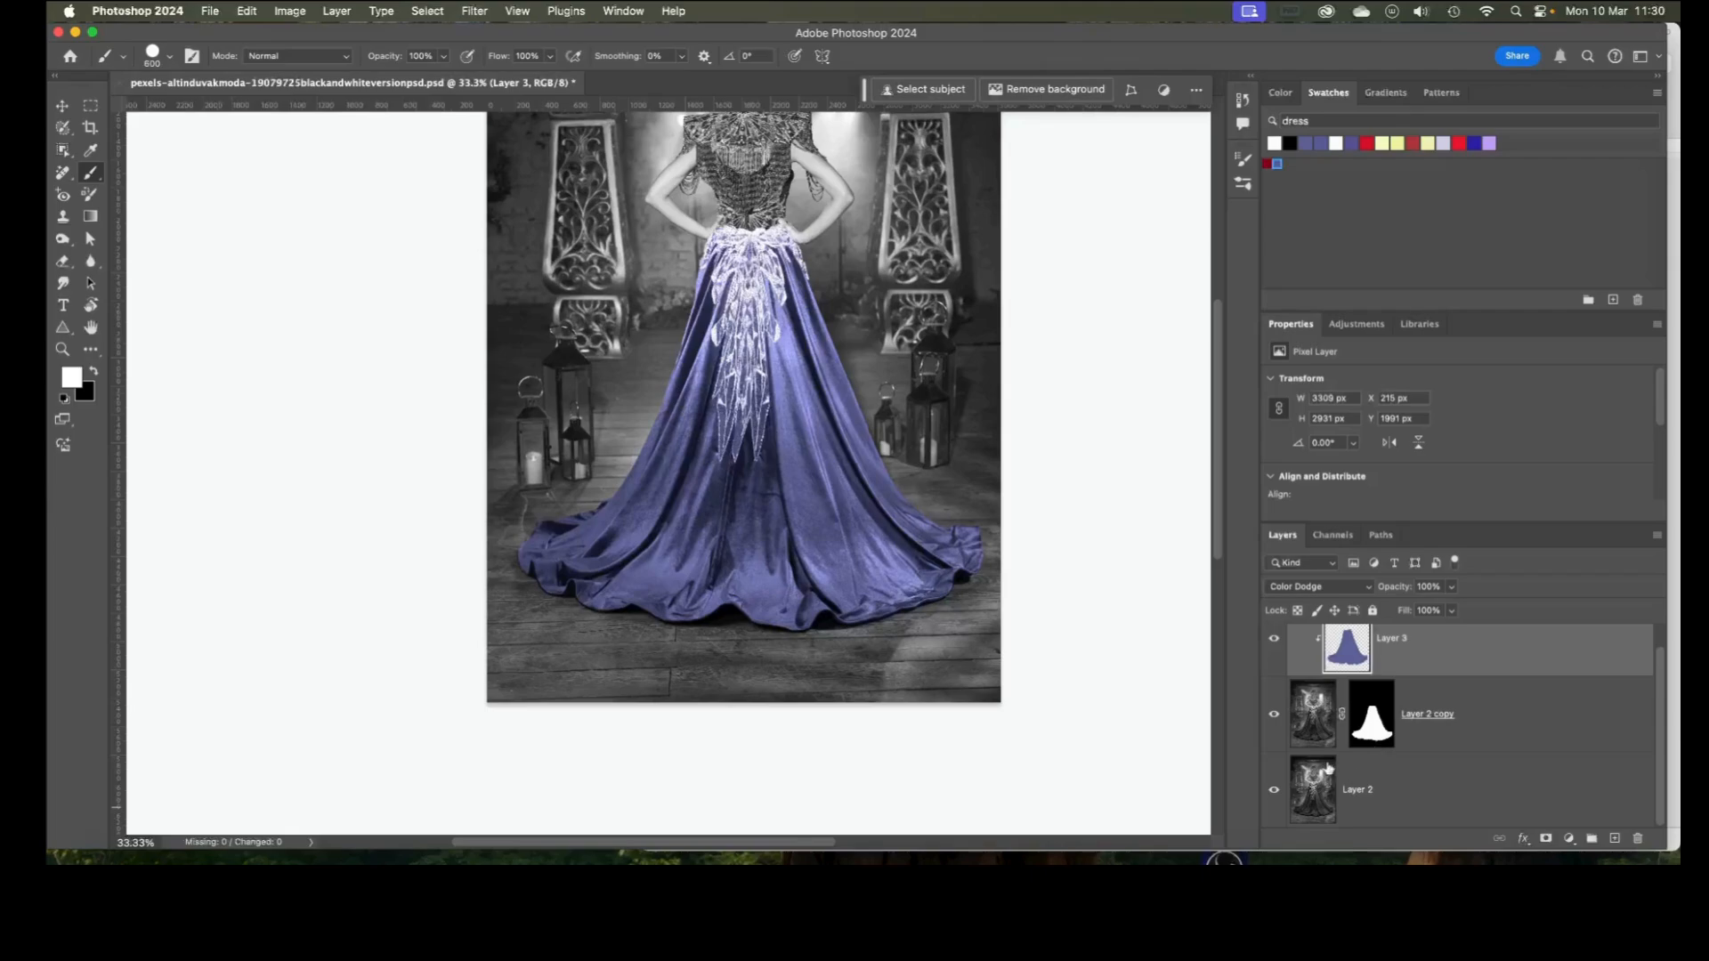
pyautogui.click(1274, 790)
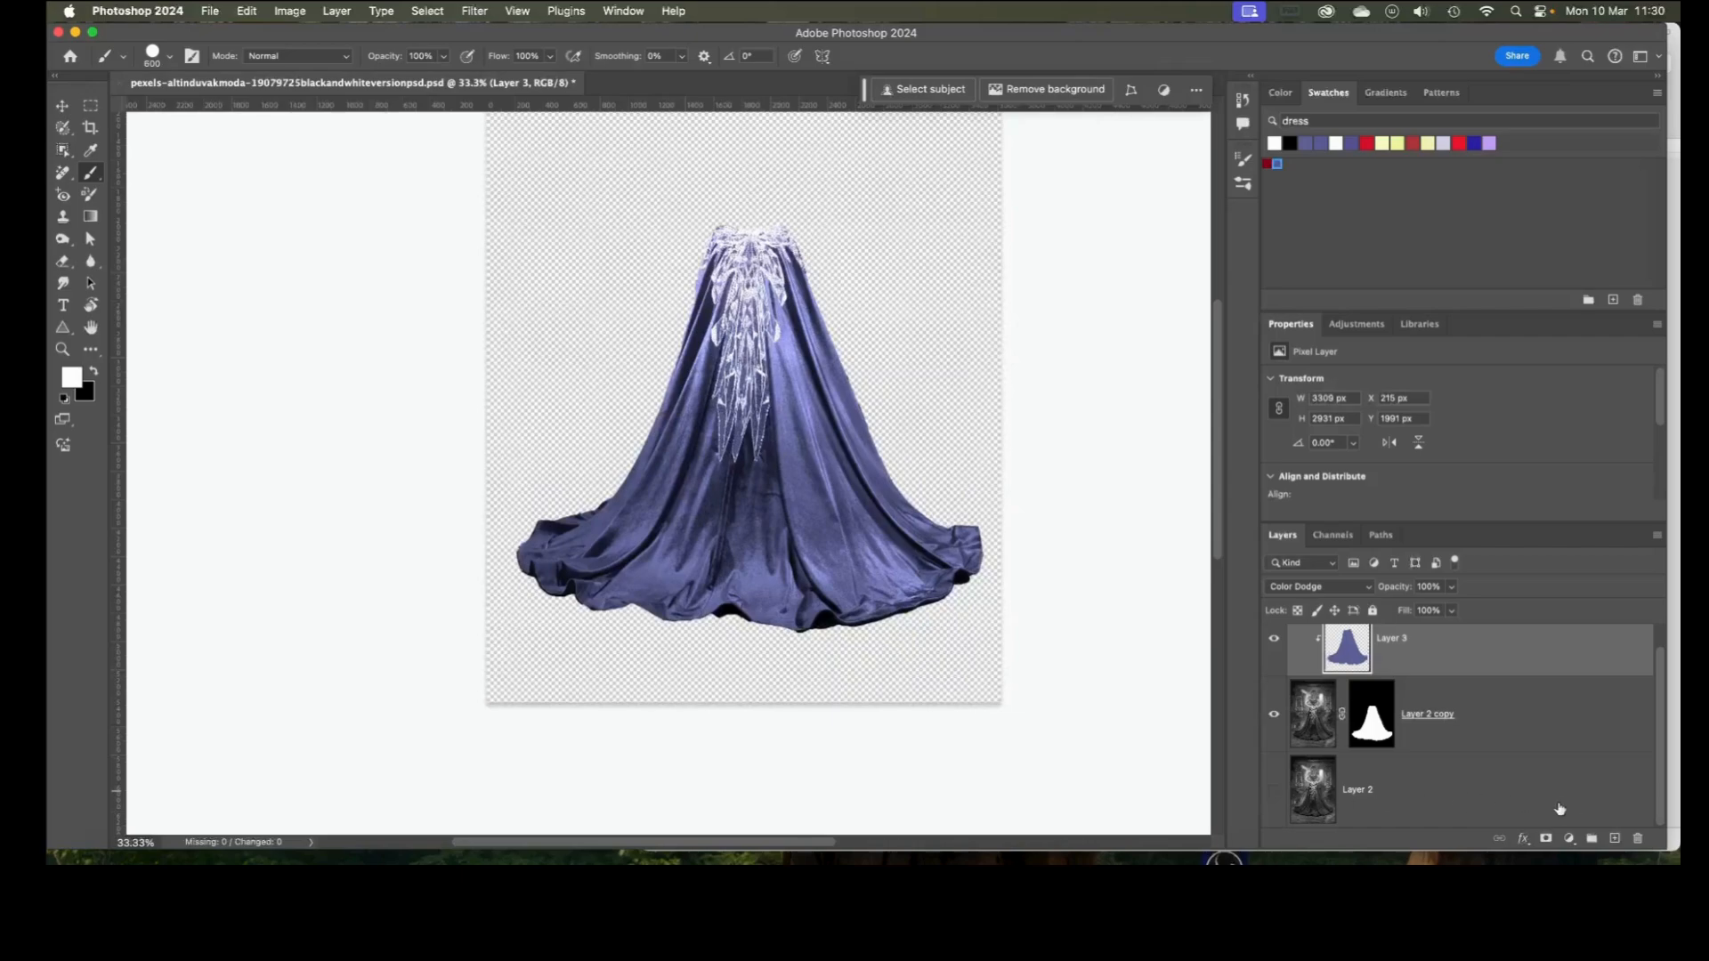
# - Add a new layer, fill it with white and place it between Layer 2 copy and Layer 2
pyautogui.click(1615, 839)
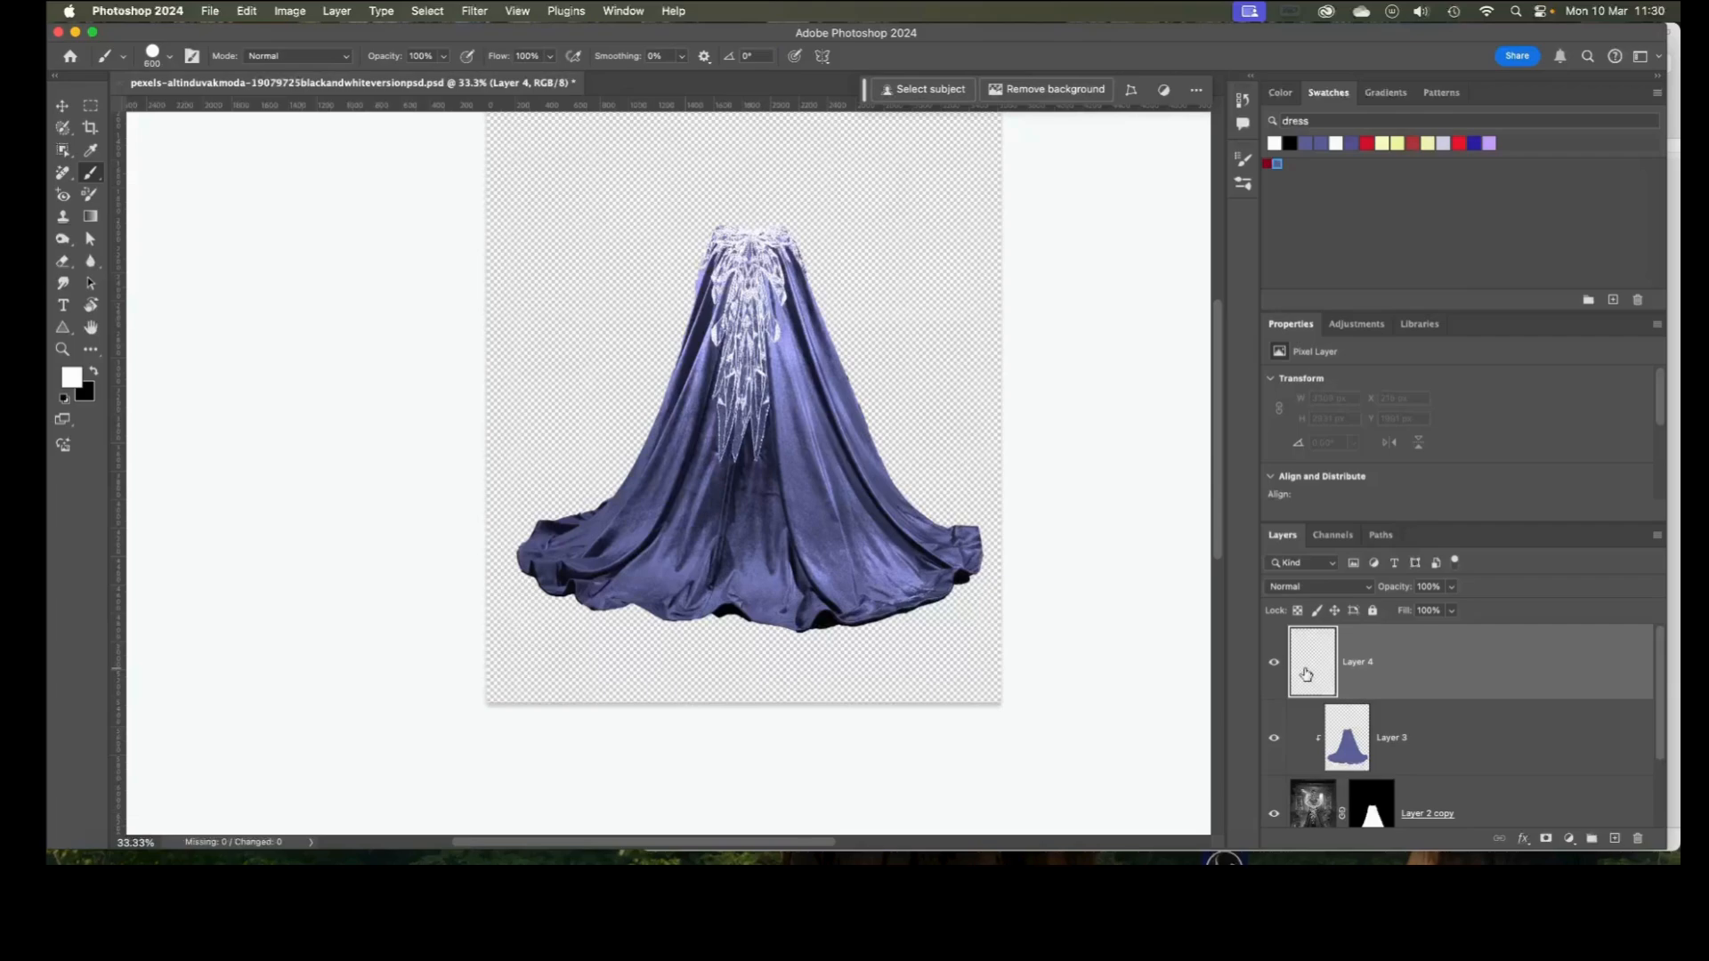
pyautogui.hotkey('shift', 'BackSpace')
pyautogui.click(844, 167)
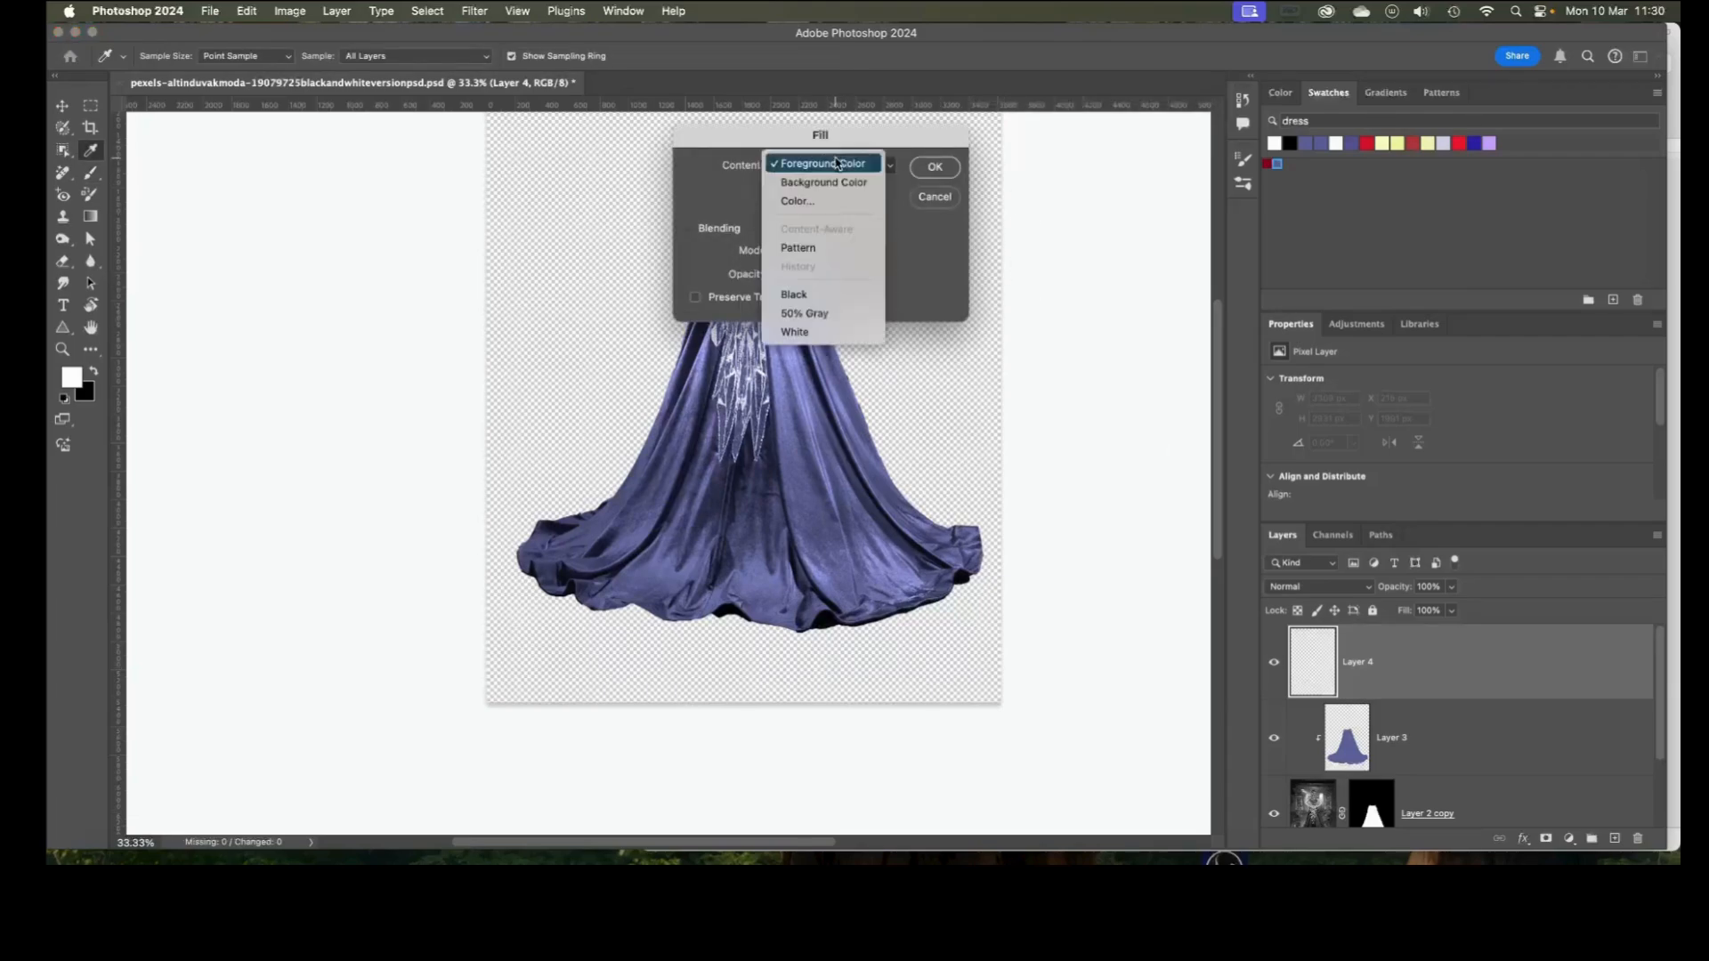
pyautogui.click(819, 332)
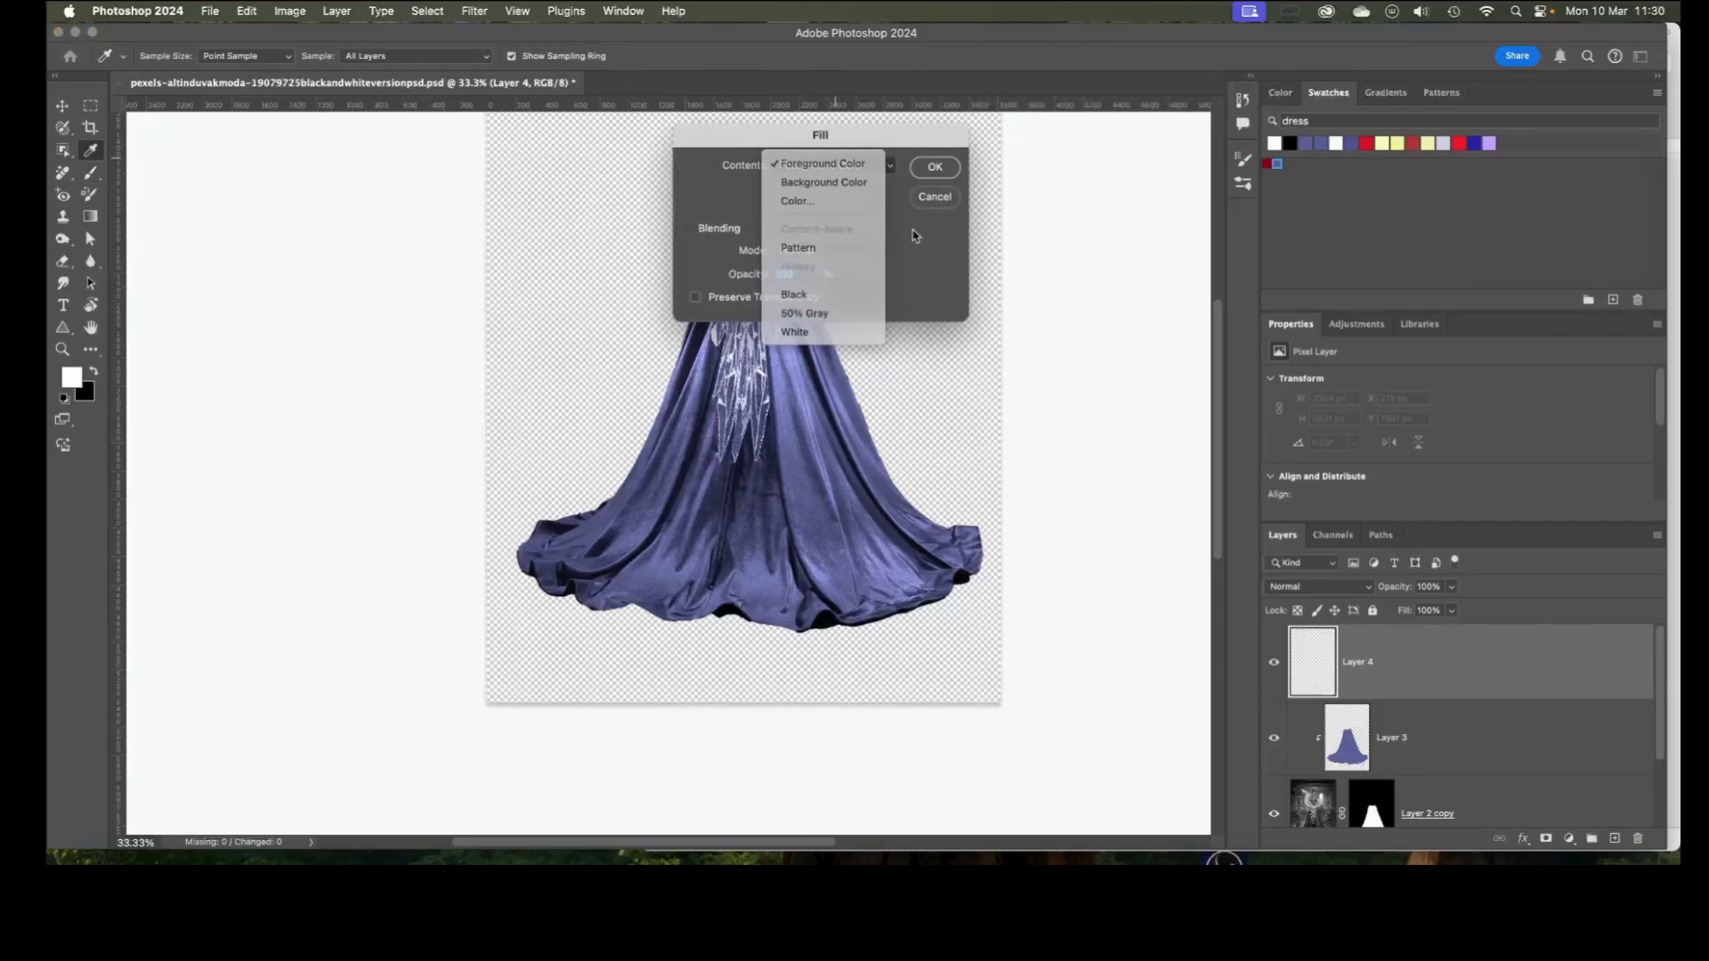
pyautogui.click(934, 167)
pyautogui.moveTo(1442, 678); pyautogui.dragTo(1361, 703)
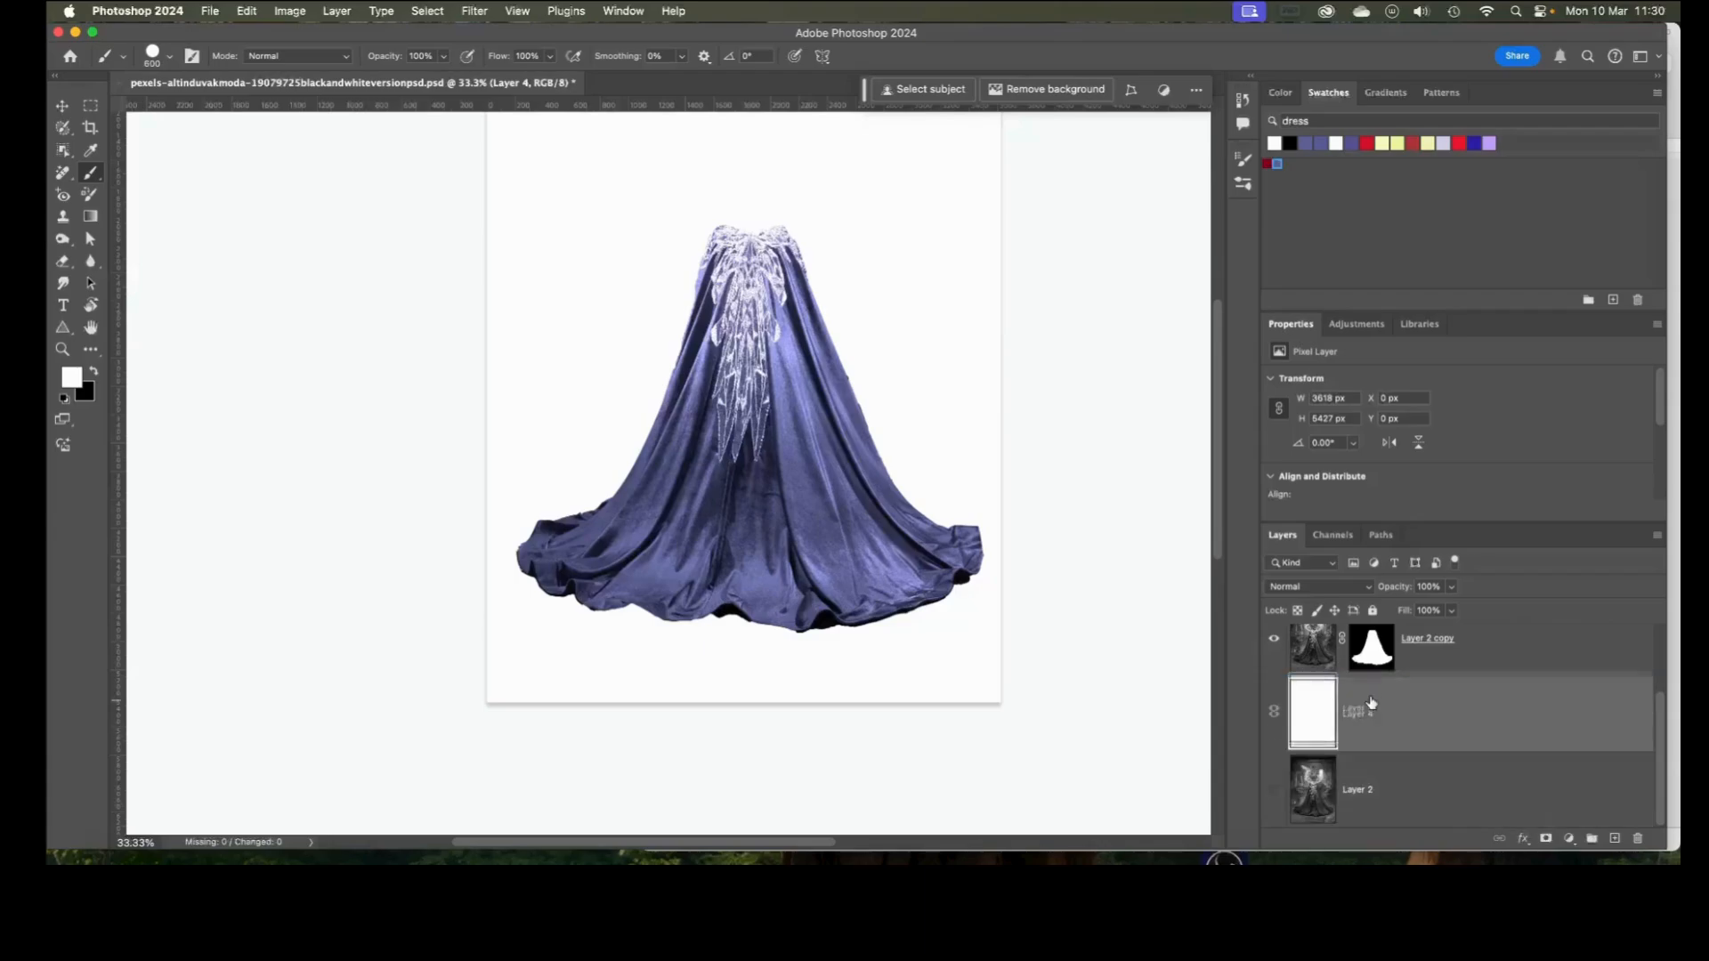
# - Switch Layer 2 on and compare it with the white layer hidden, leaving the white layer shown behind the skirt
pyautogui.click(1273, 717)
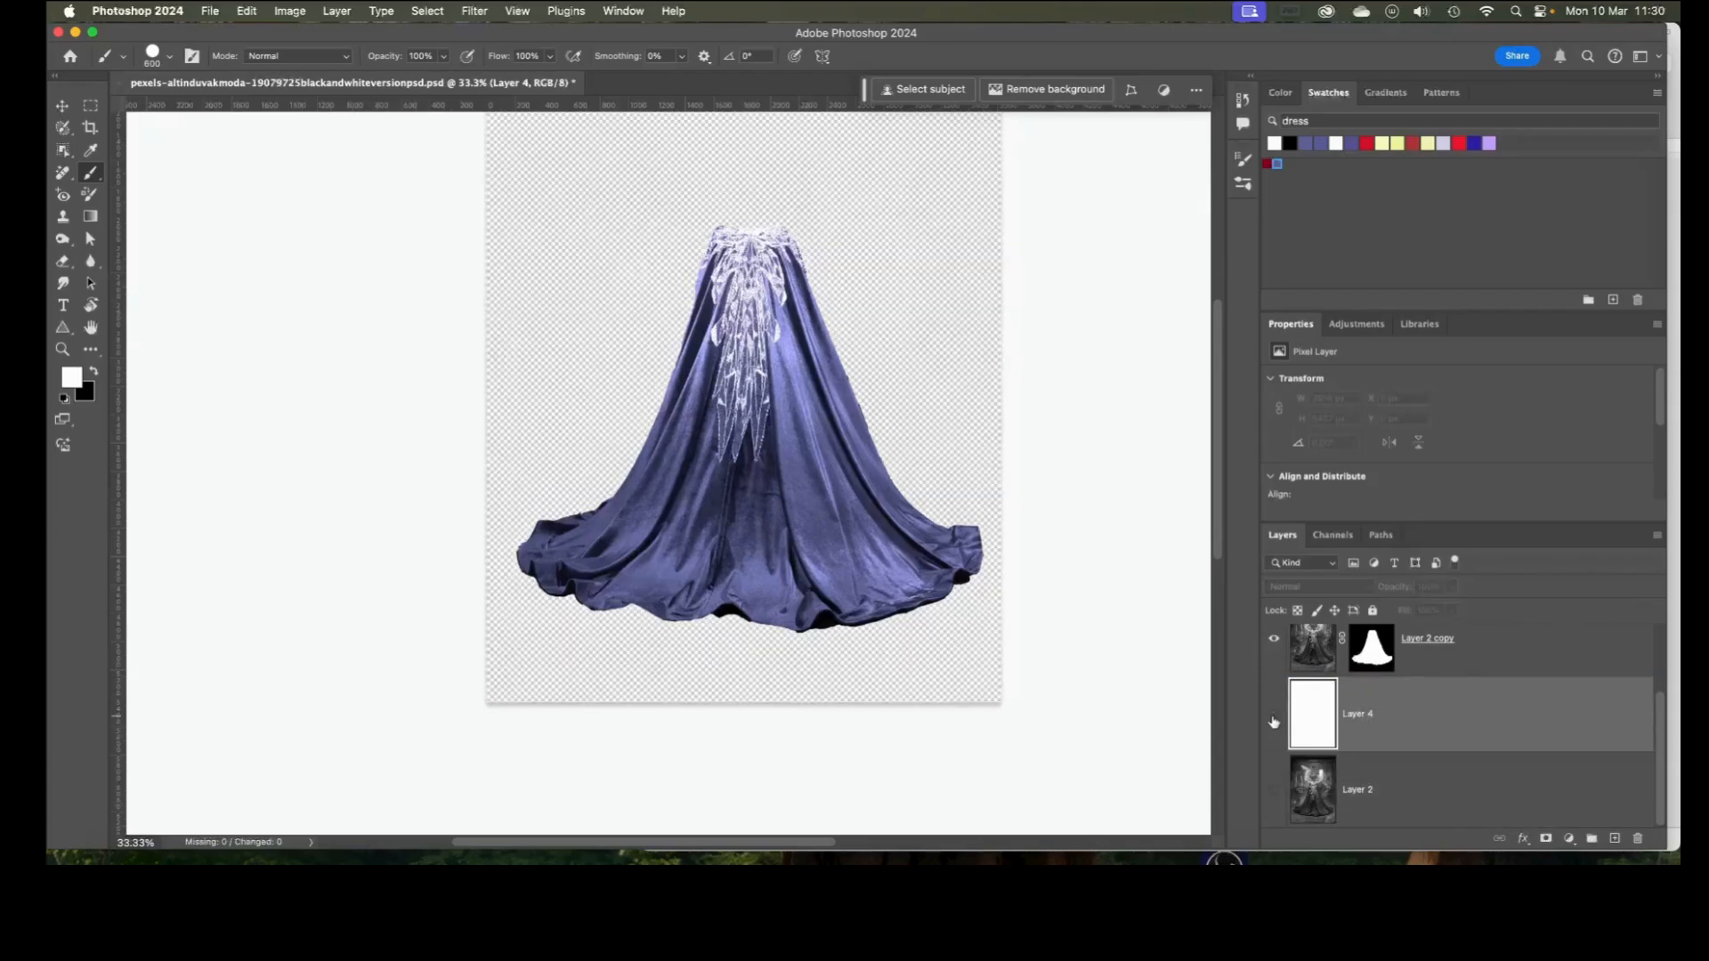
pyautogui.click(1274, 790)
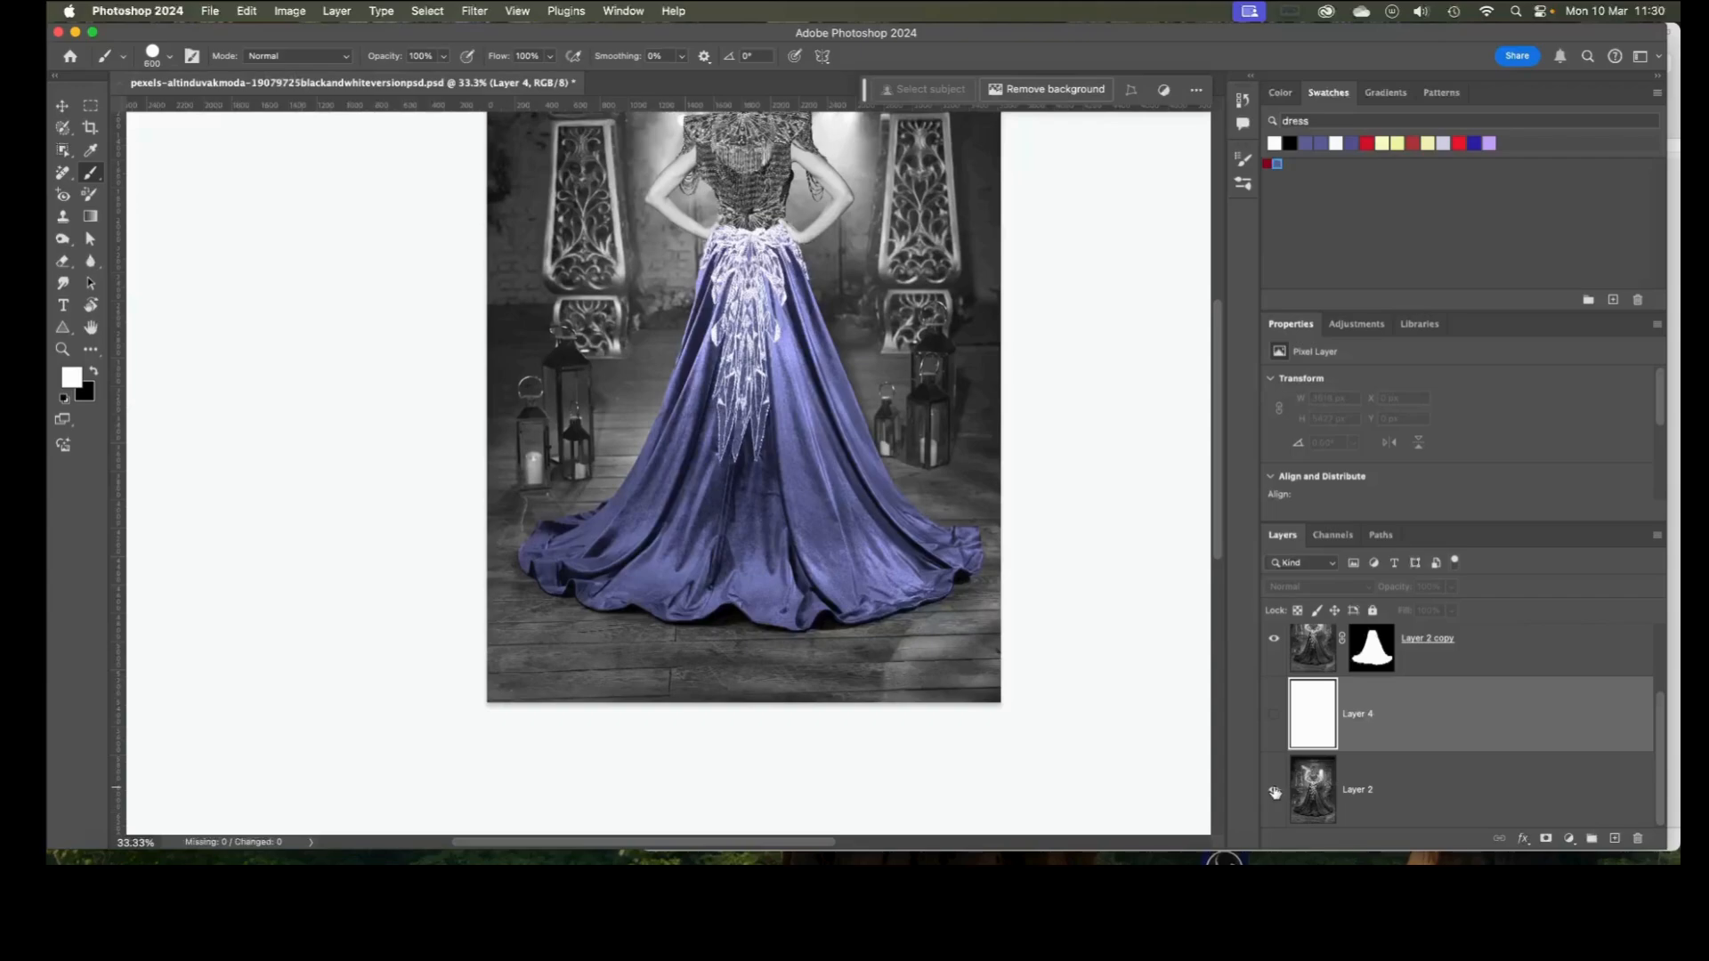
pyautogui.scroll(3, 1361, 726)
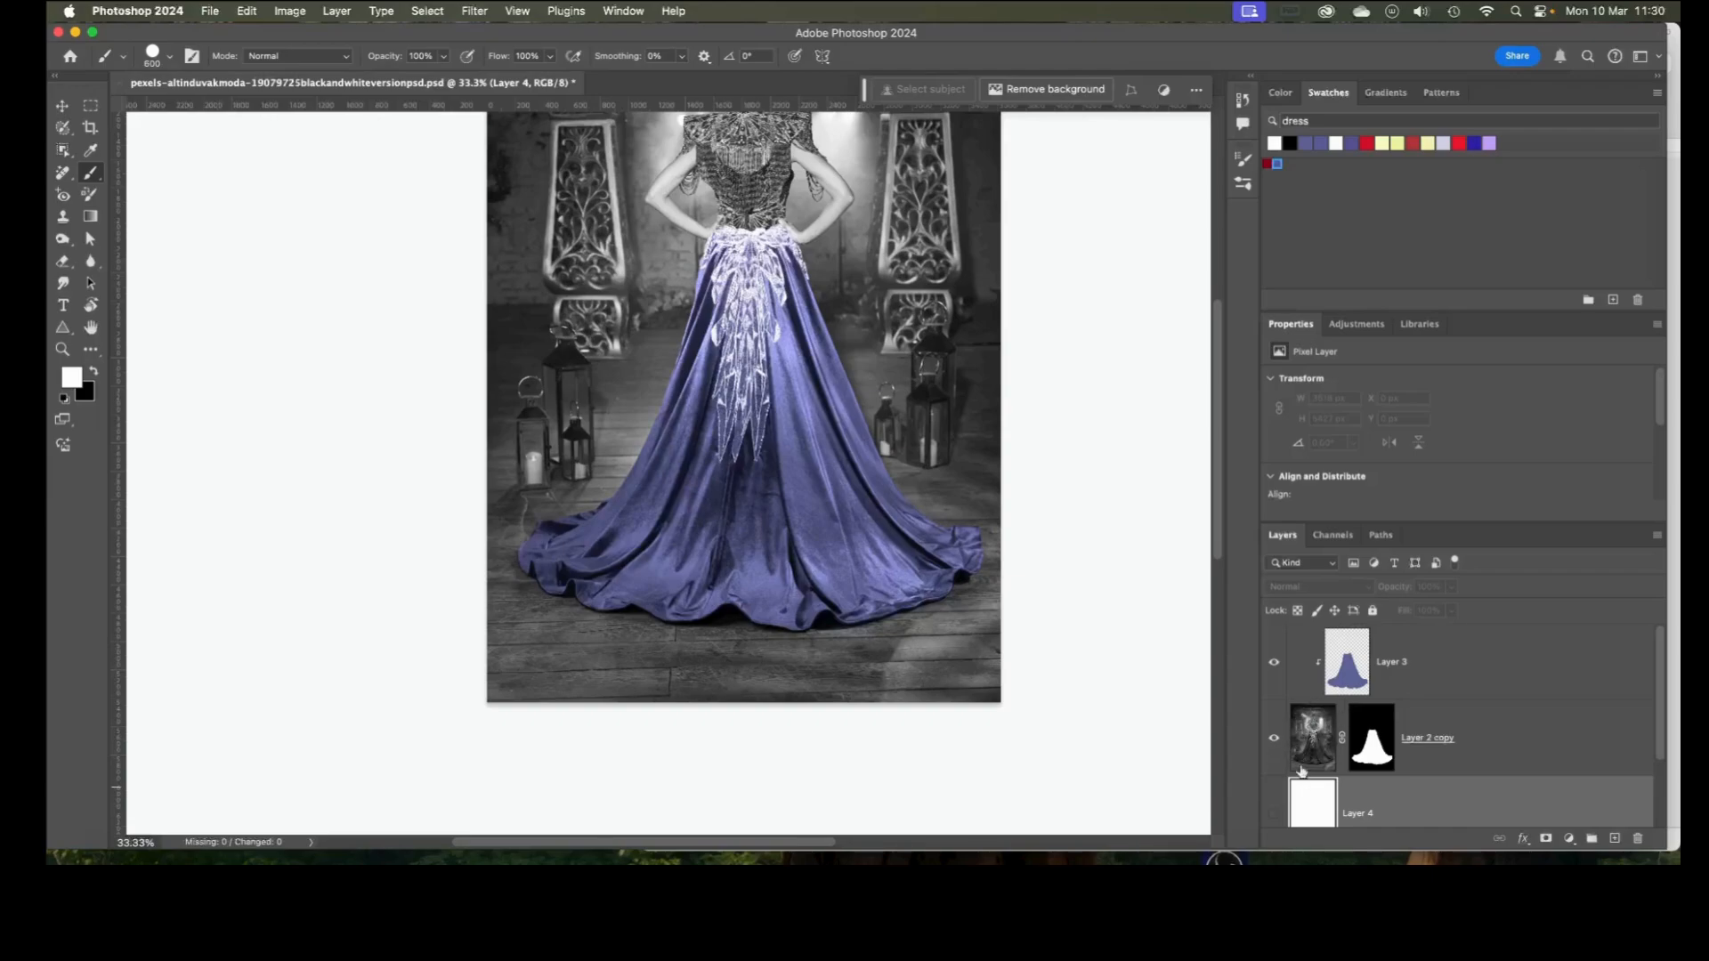
pyautogui.scroll(-1, 1326, 805)
pyautogui.click(1273, 773)
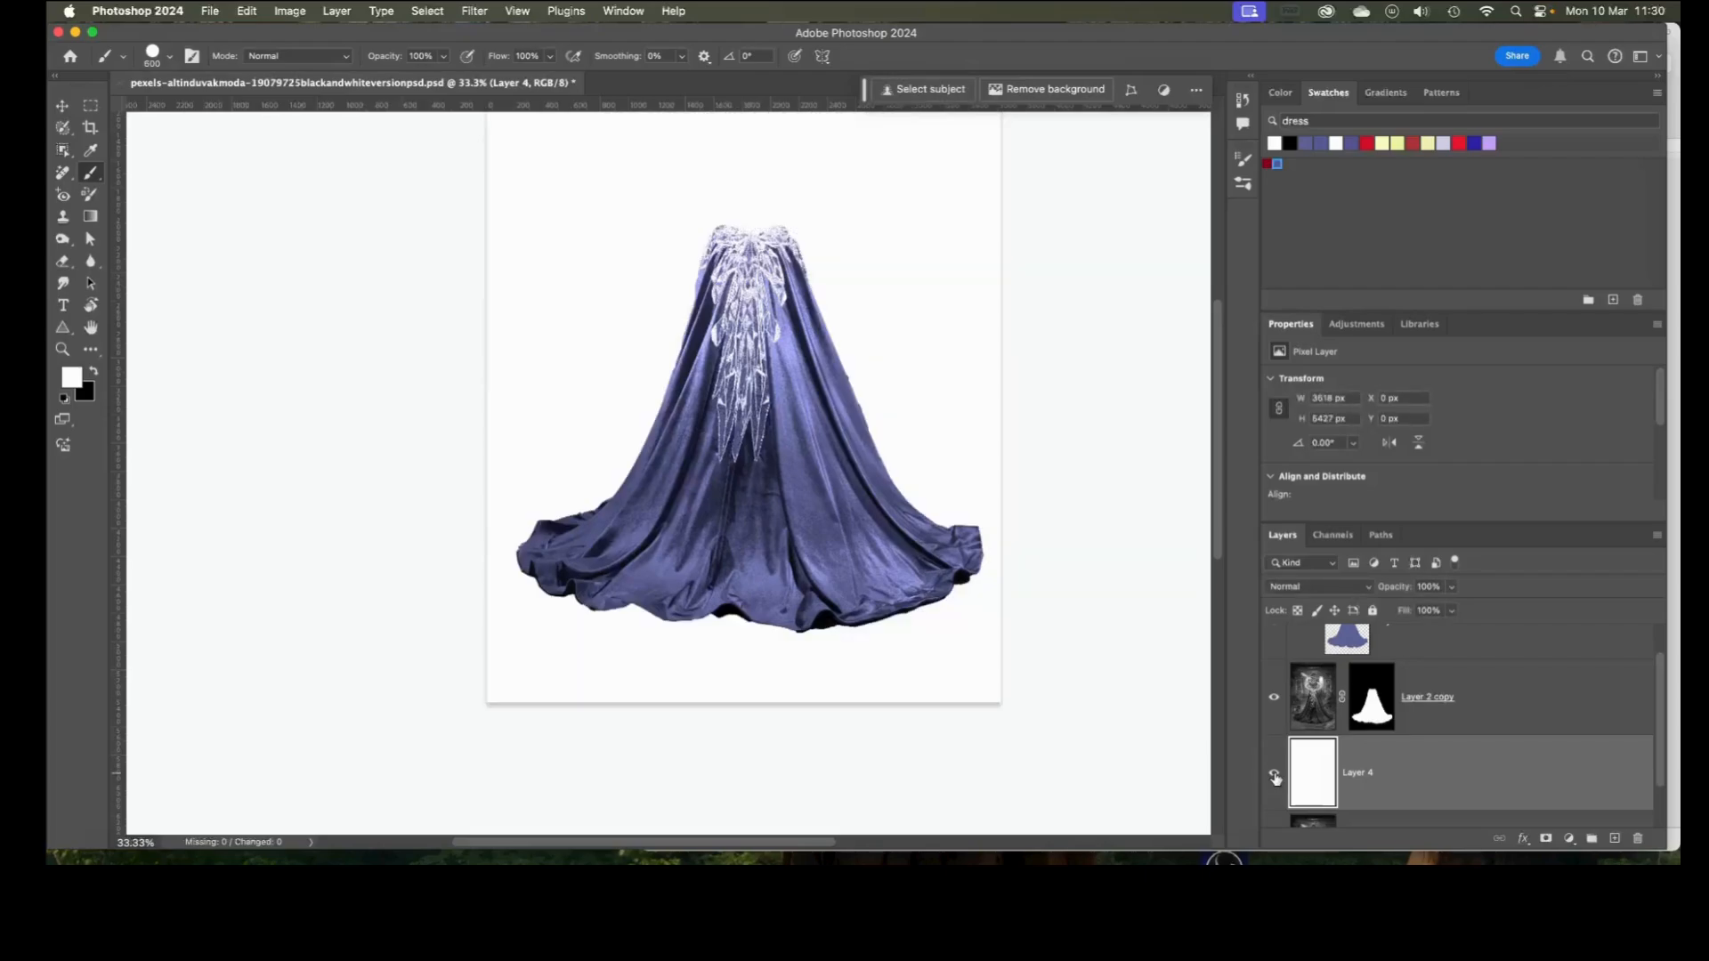
# - Hide the white Layer 4 and delete it, leaving Layer 2 as the background behind the blue skirt
pyautogui.click(1273, 774)
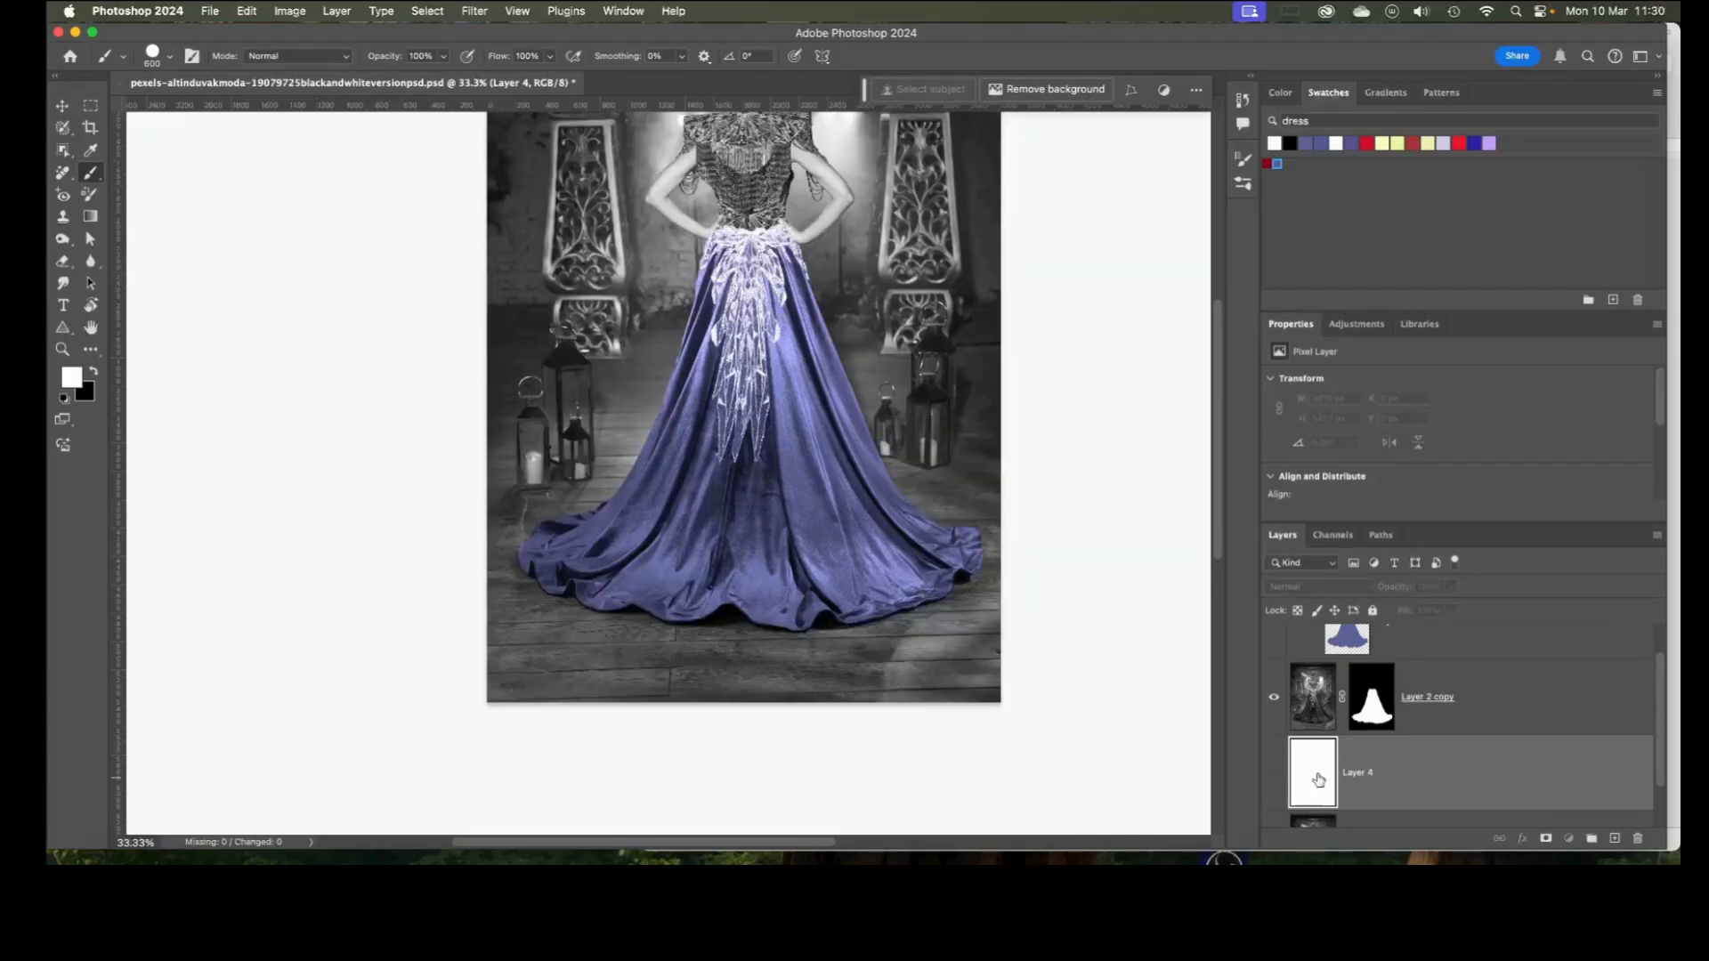
pyautogui.press('Delete')
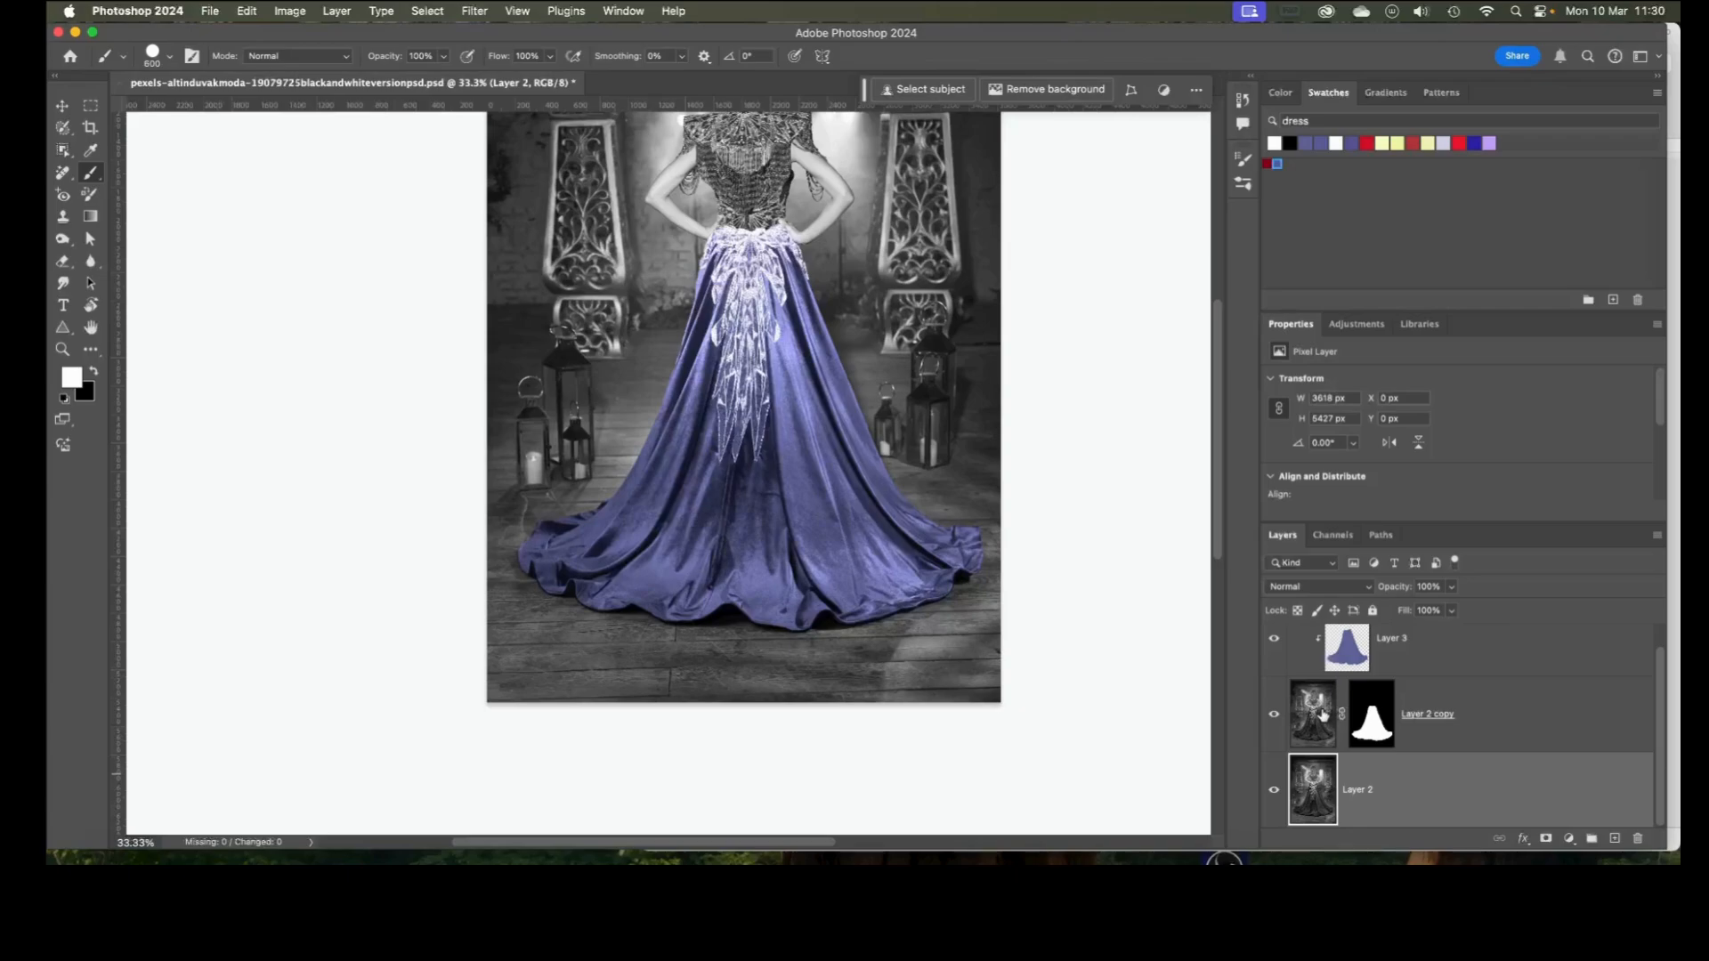
# - Release the clipping mask on Layer 3 for comparison and clip the layer to Layer 2 copy again
pyautogui.rightClick(1389, 651)
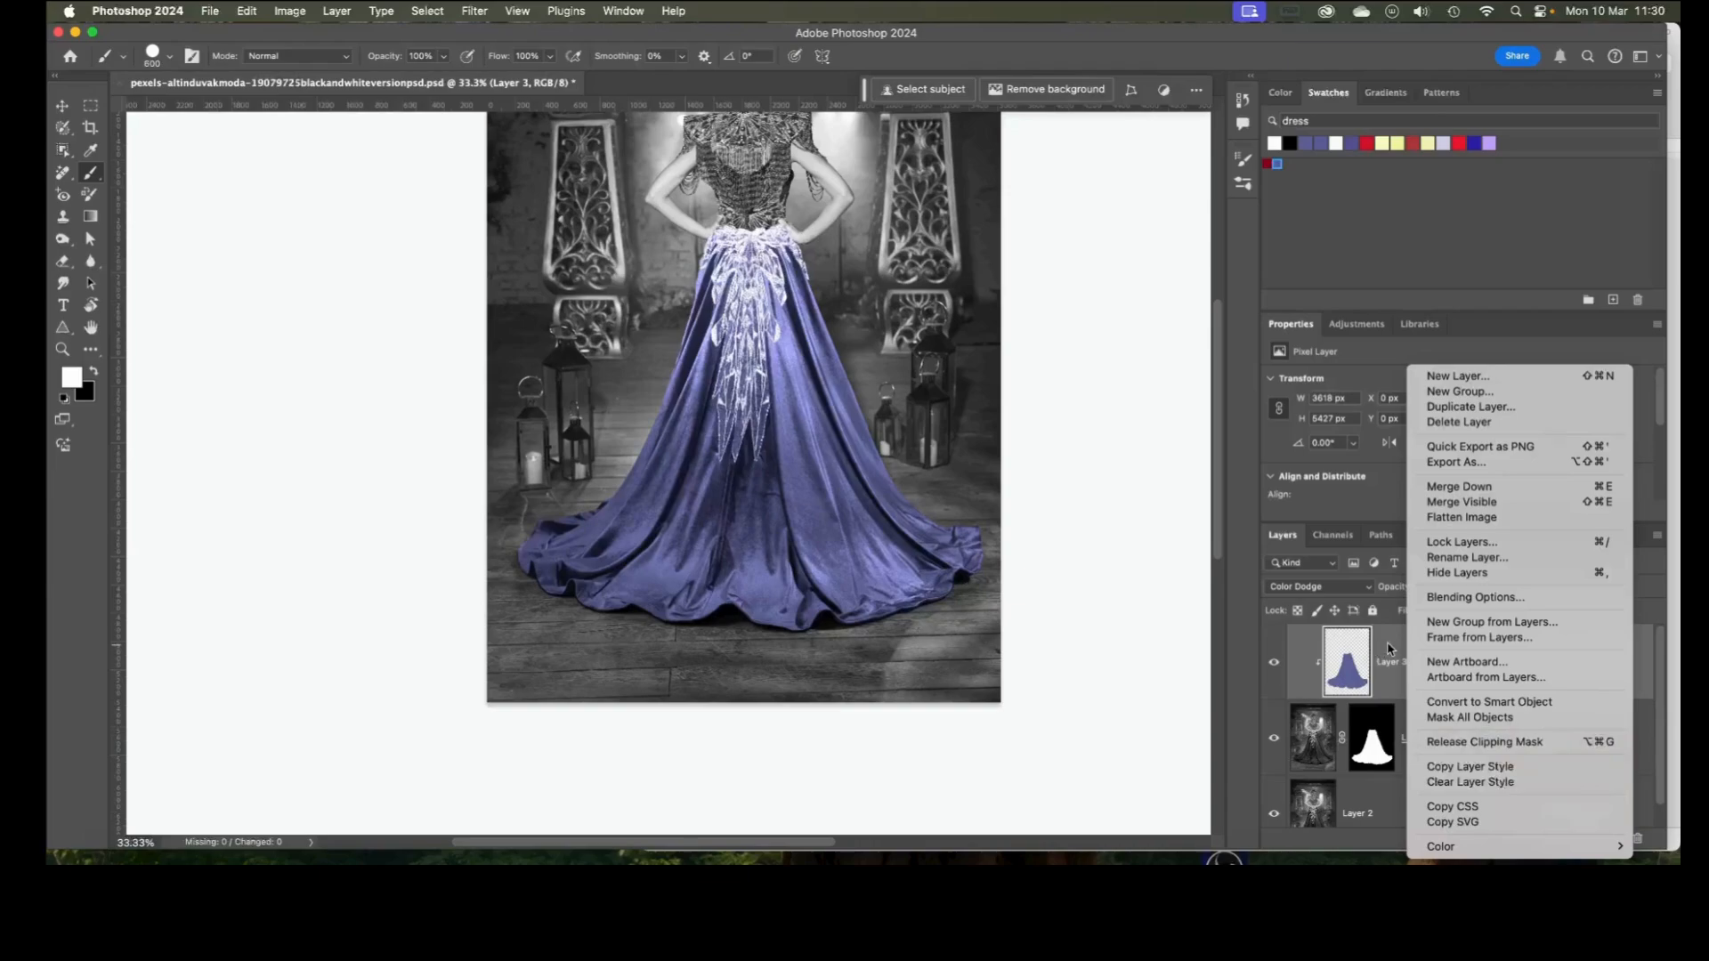
pyautogui.click(1493, 744)
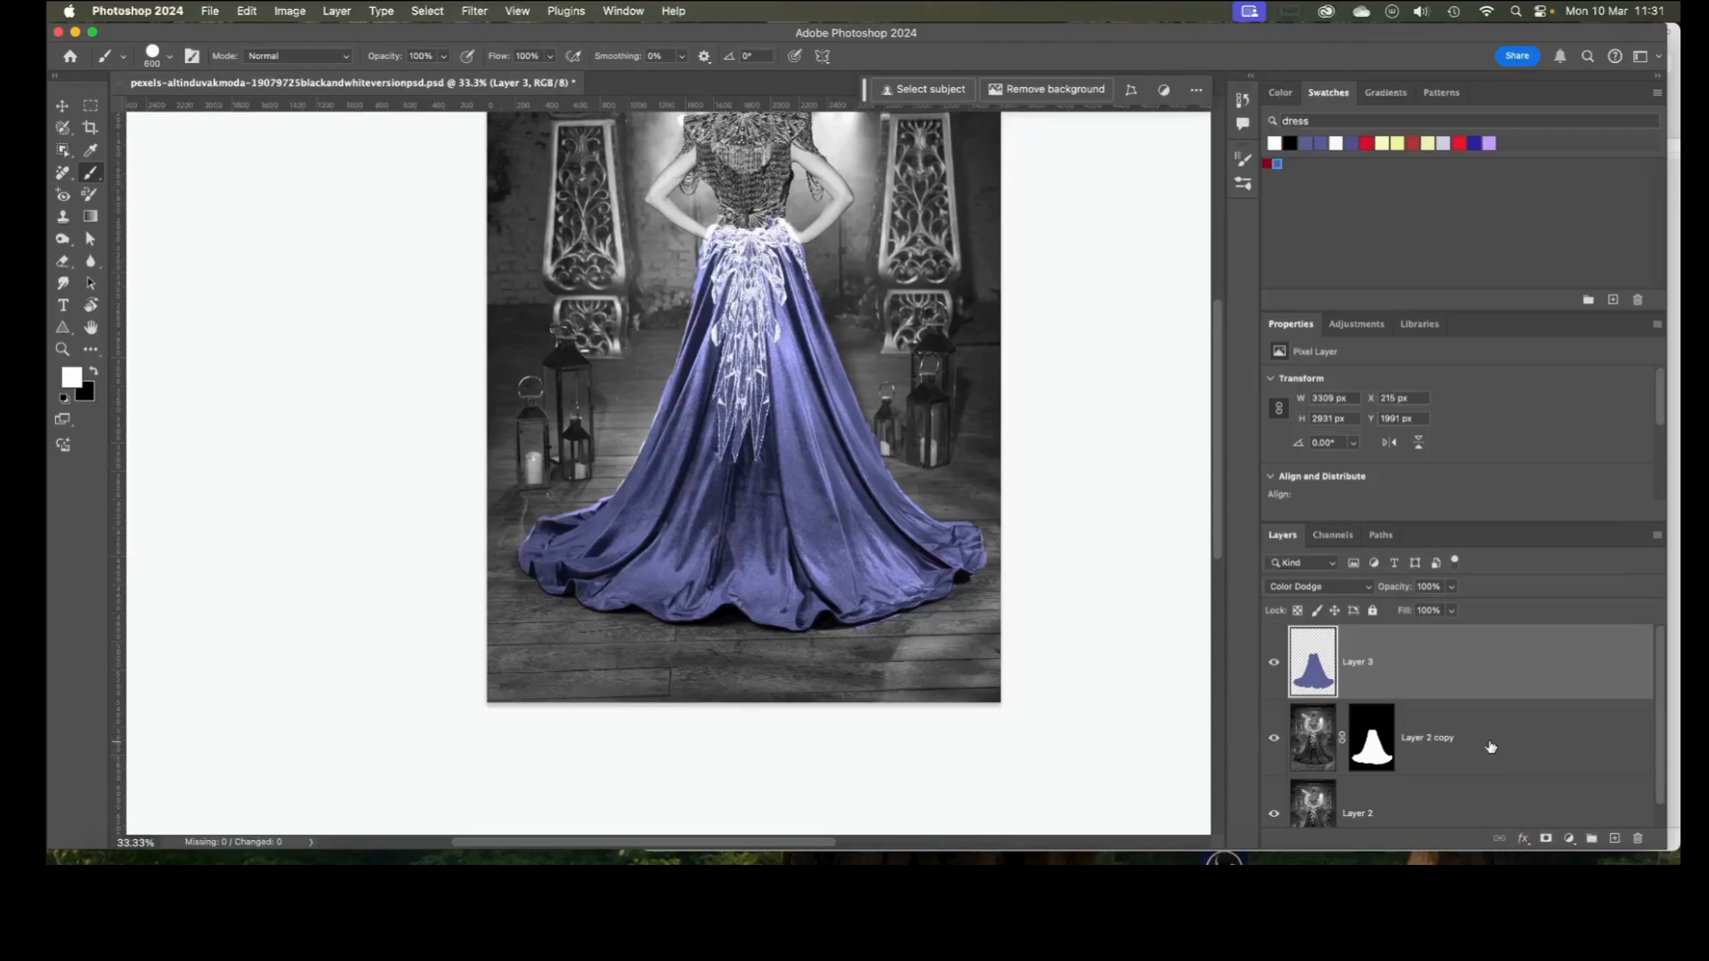
pyautogui.rightClick(1325, 651)
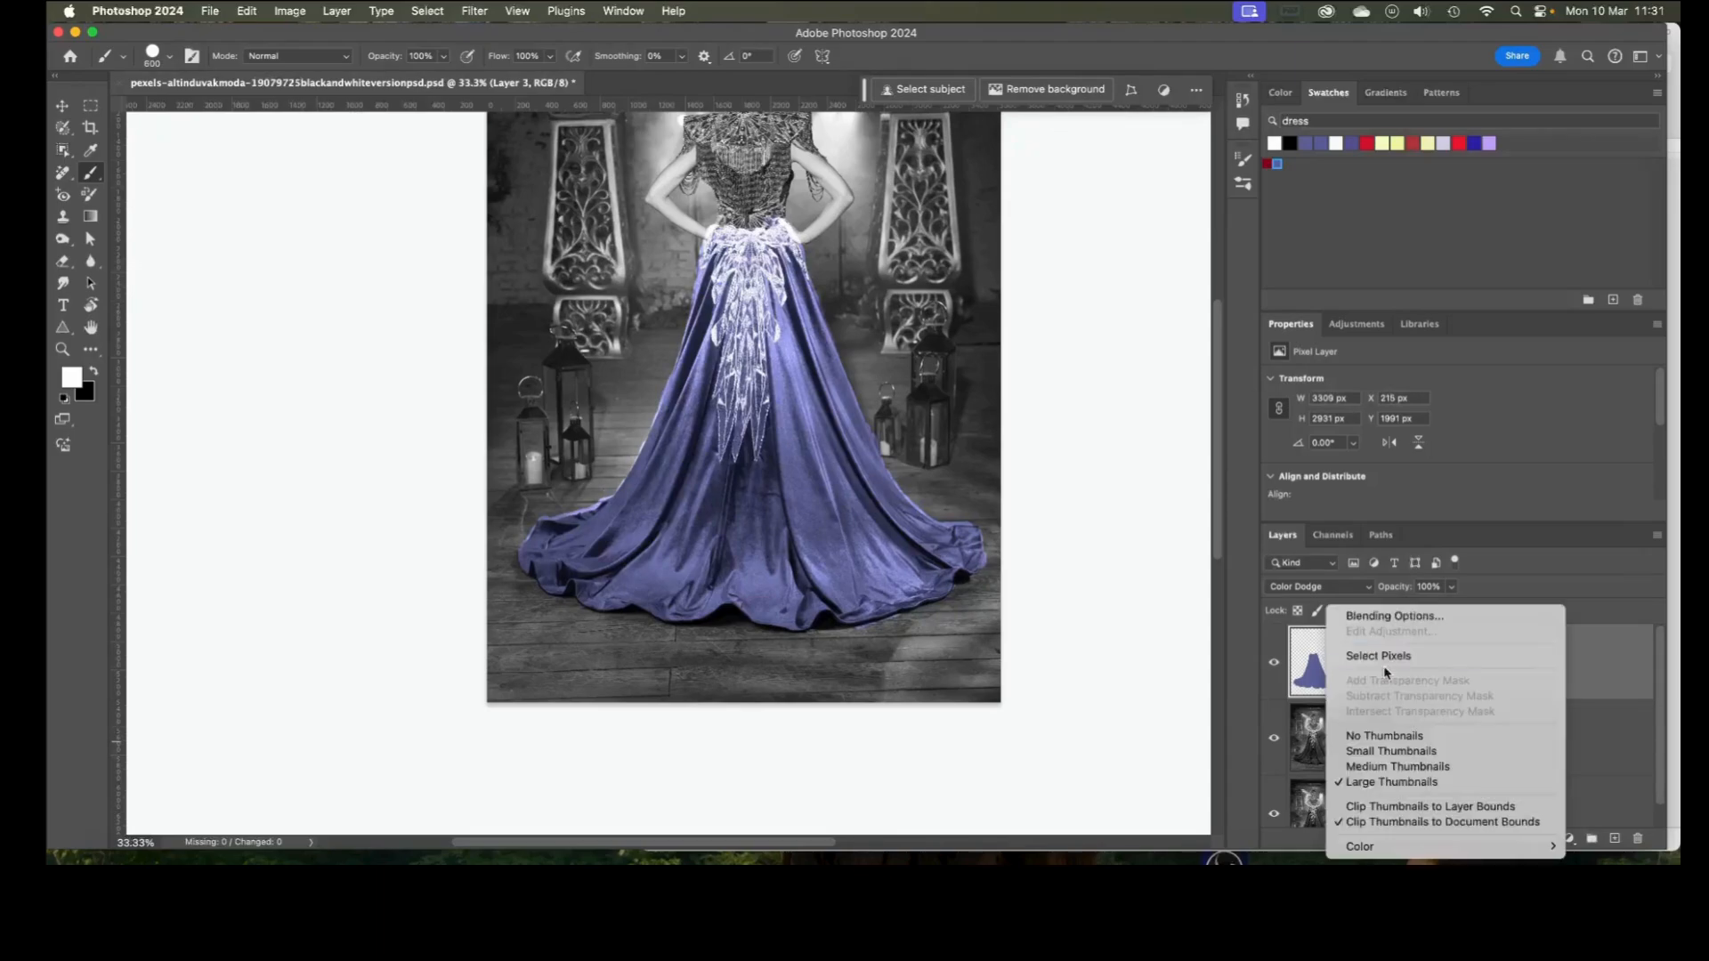
pyautogui.rightClick(1596, 648)
pyautogui.rightClick(1595, 648)
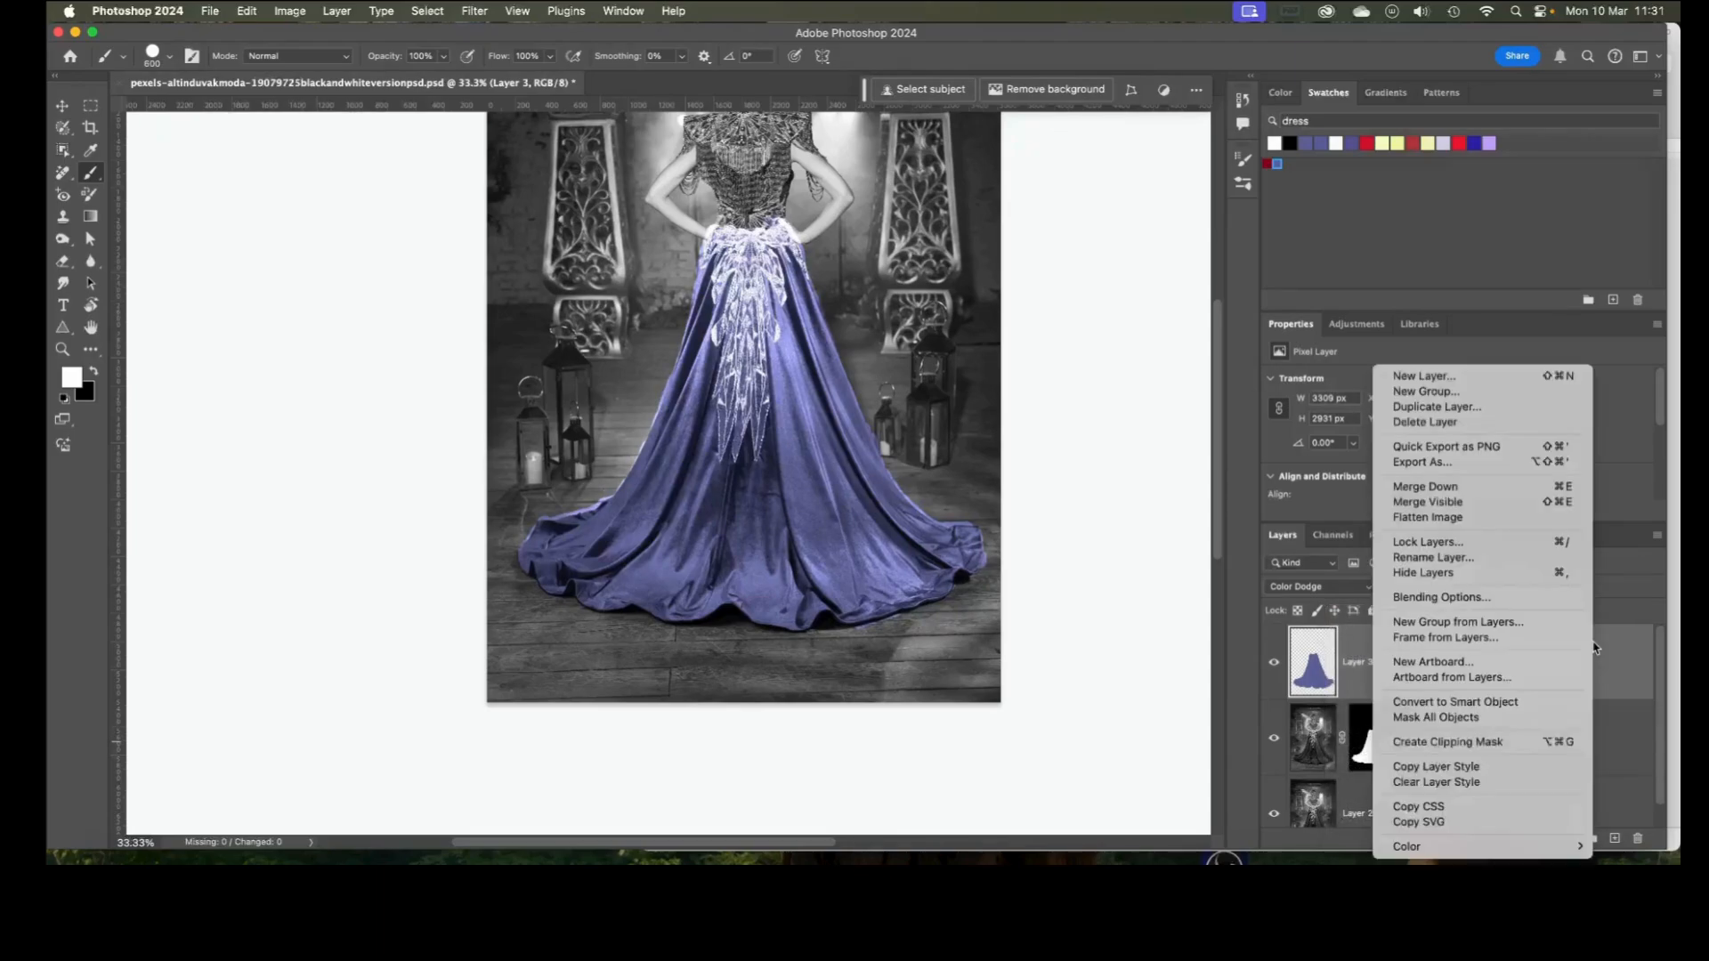
pyautogui.click(1453, 744)
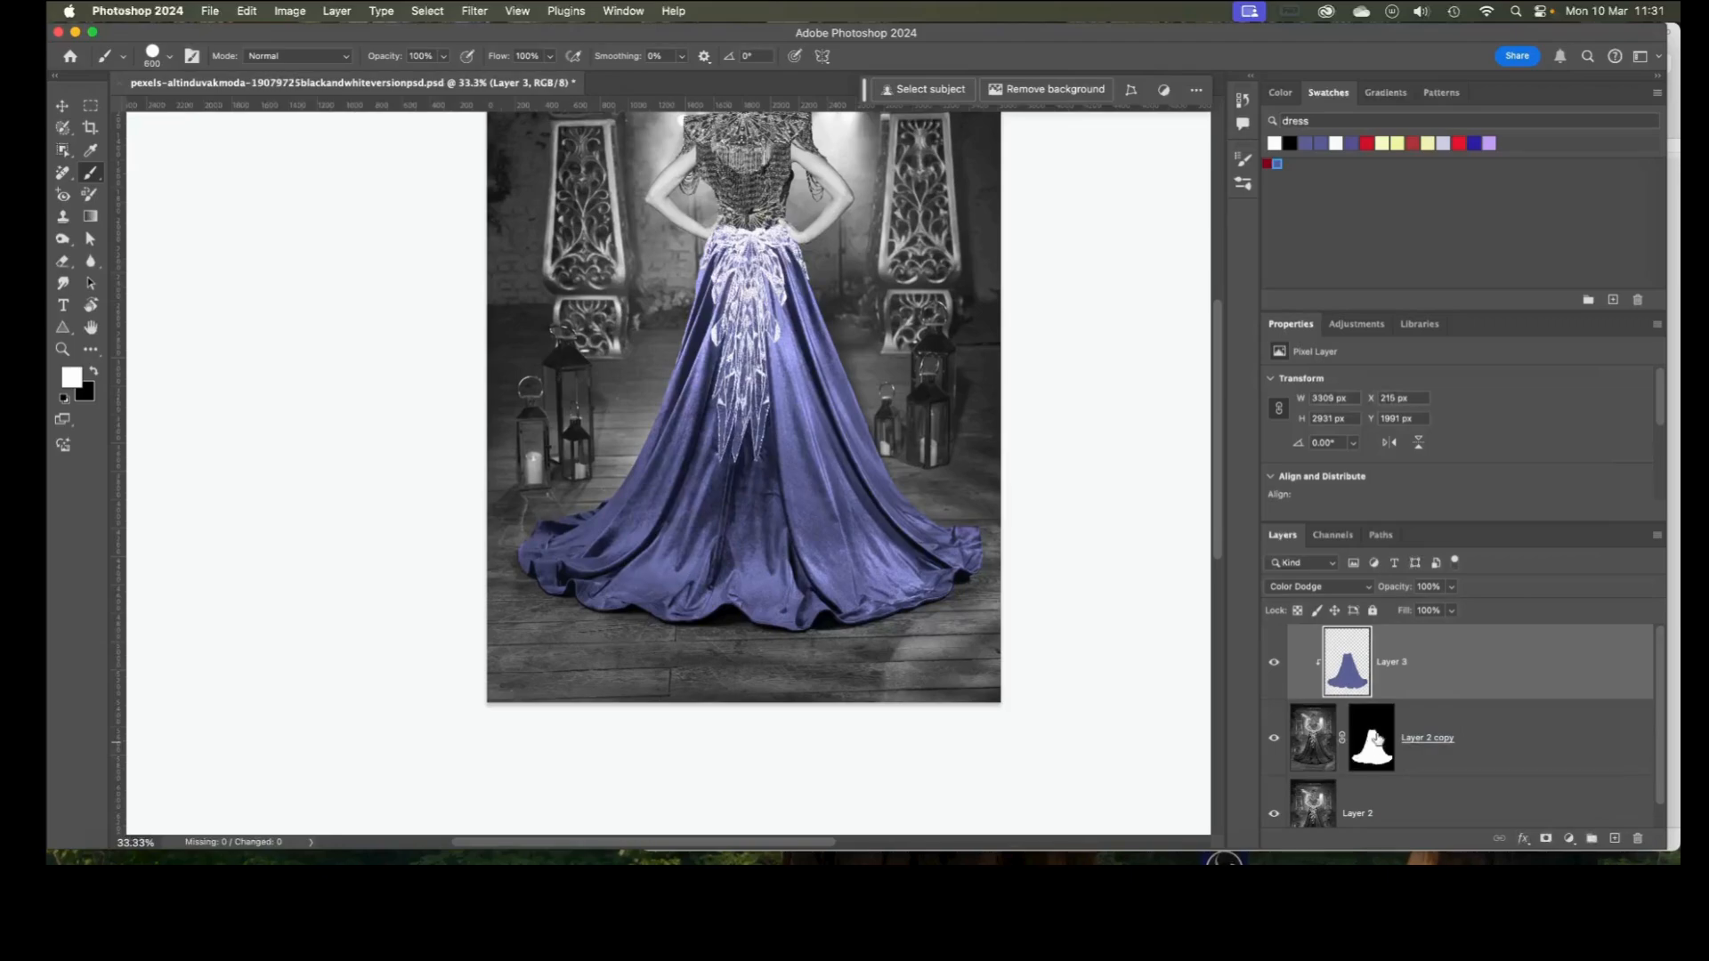